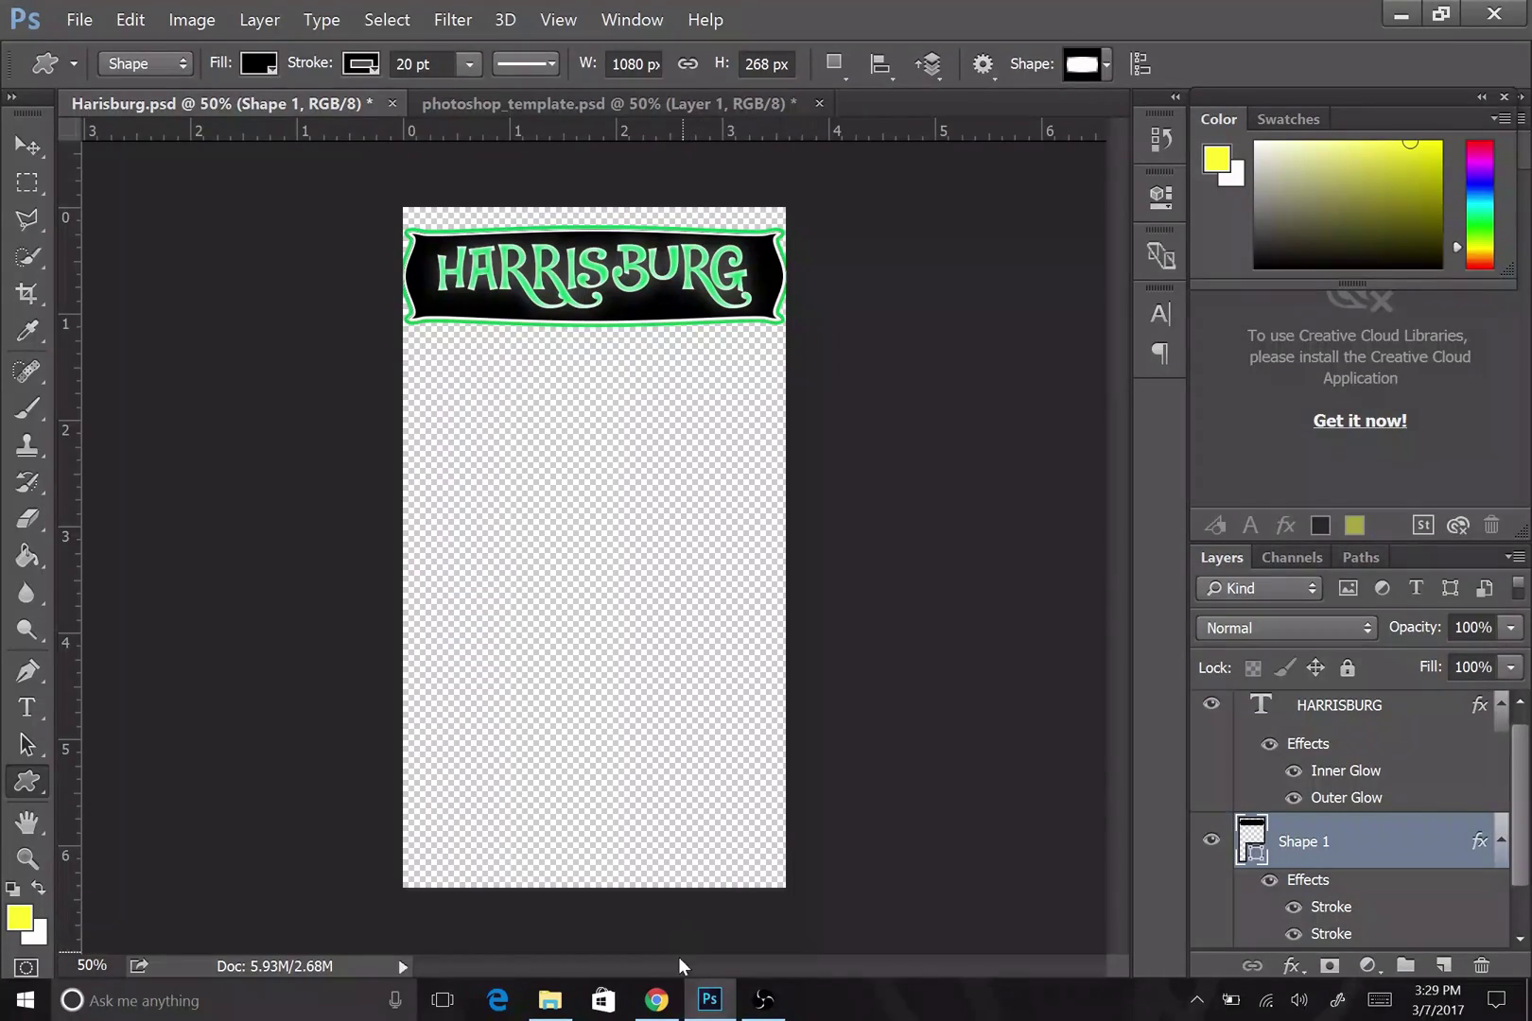
- Check the Photoshop and Illustrator template download options on the Snapchat Community Geofilters page
{"action": "left_click", "coordinate": [659, 1001]}
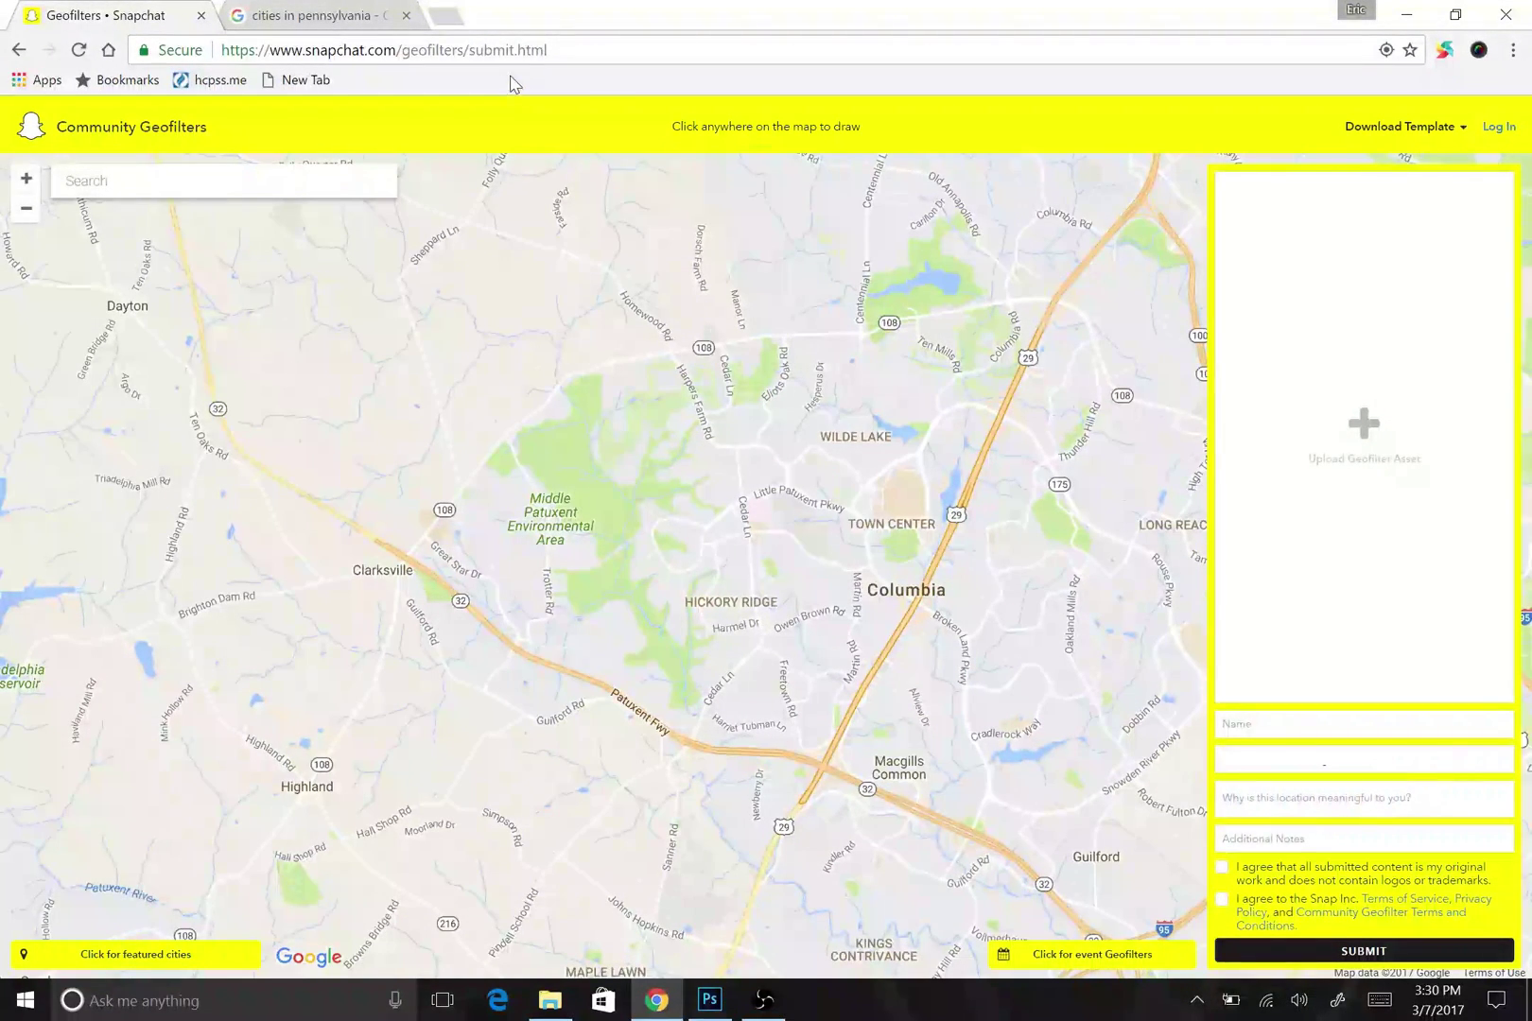
{"action": "left_click", "coordinate": [1401, 130]}
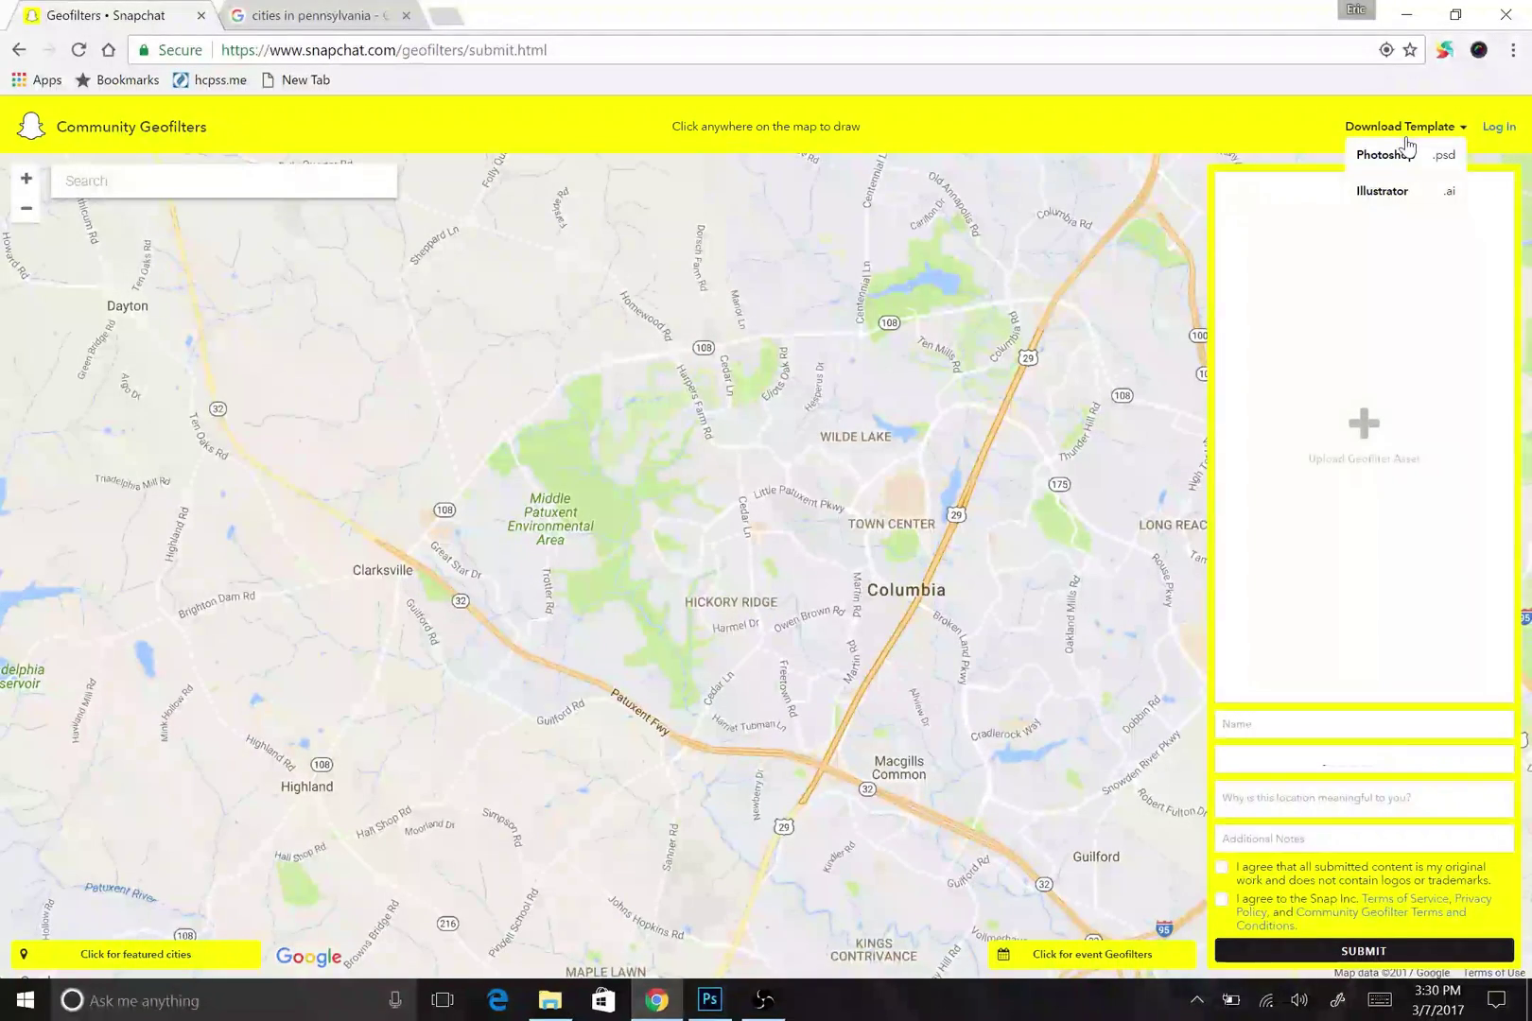
{"action": "left_click", "coordinate": [1404, 126]}
{"action": "left_click", "coordinate": [1403, 126]}
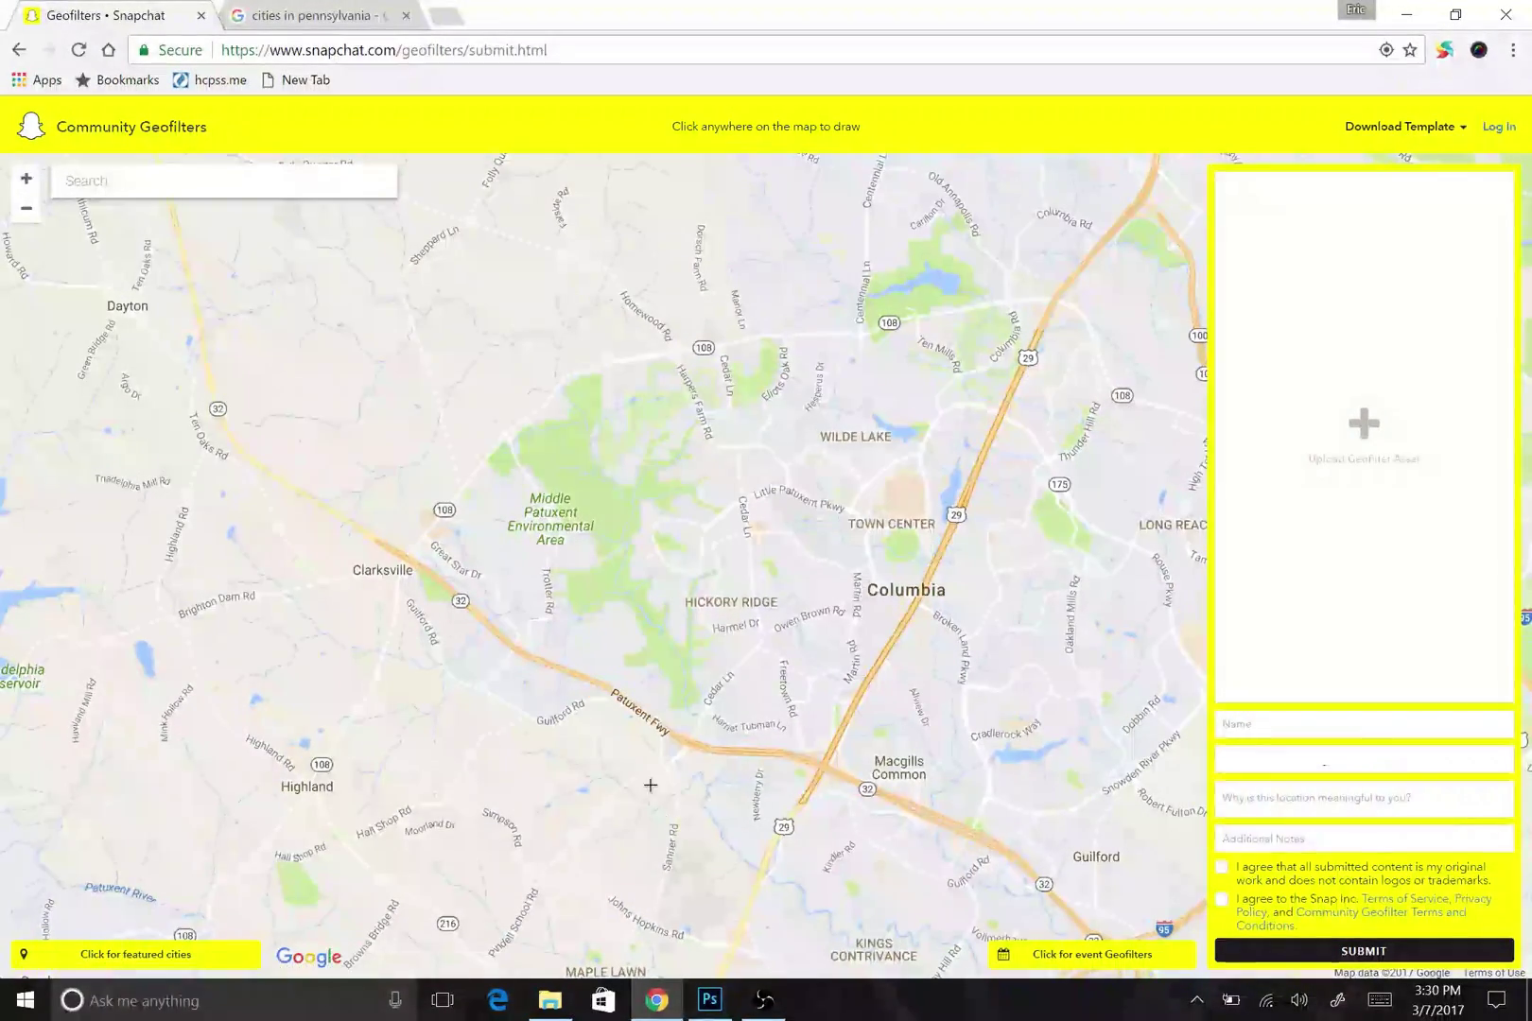
- Switch to the blank photoshop_template.psd and select the Custom Shape Tool with the curved-edge banner shape
{"action": "left_click", "coordinate": [711, 1000]}
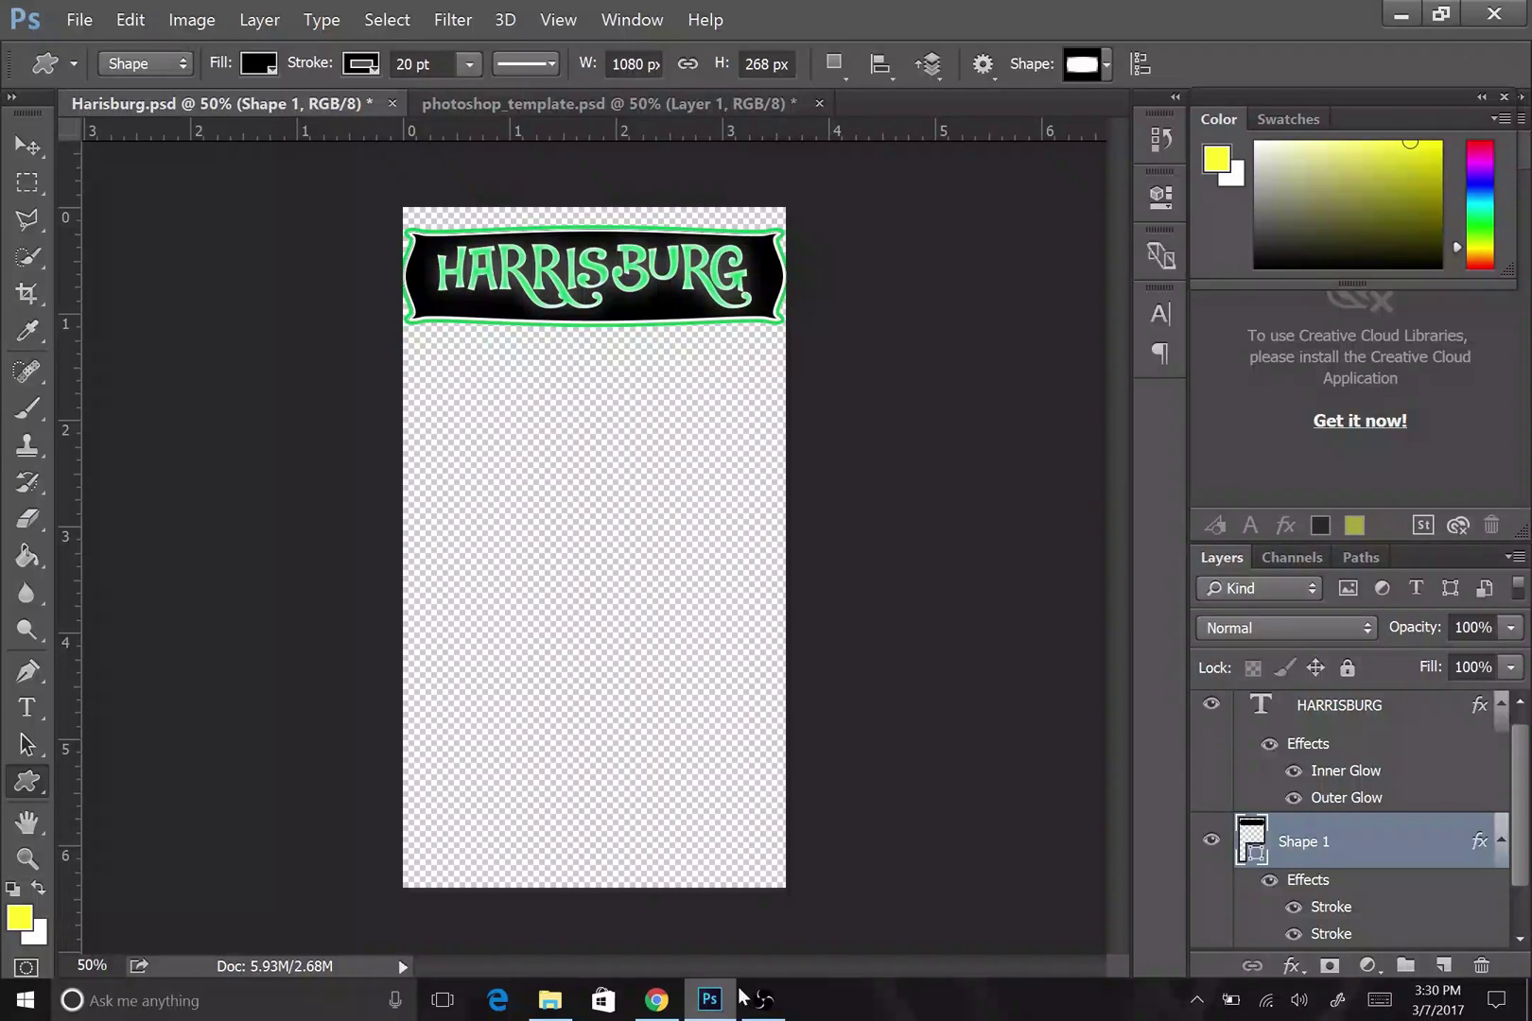
{"action": "left_click", "coordinate": [576, 103]}
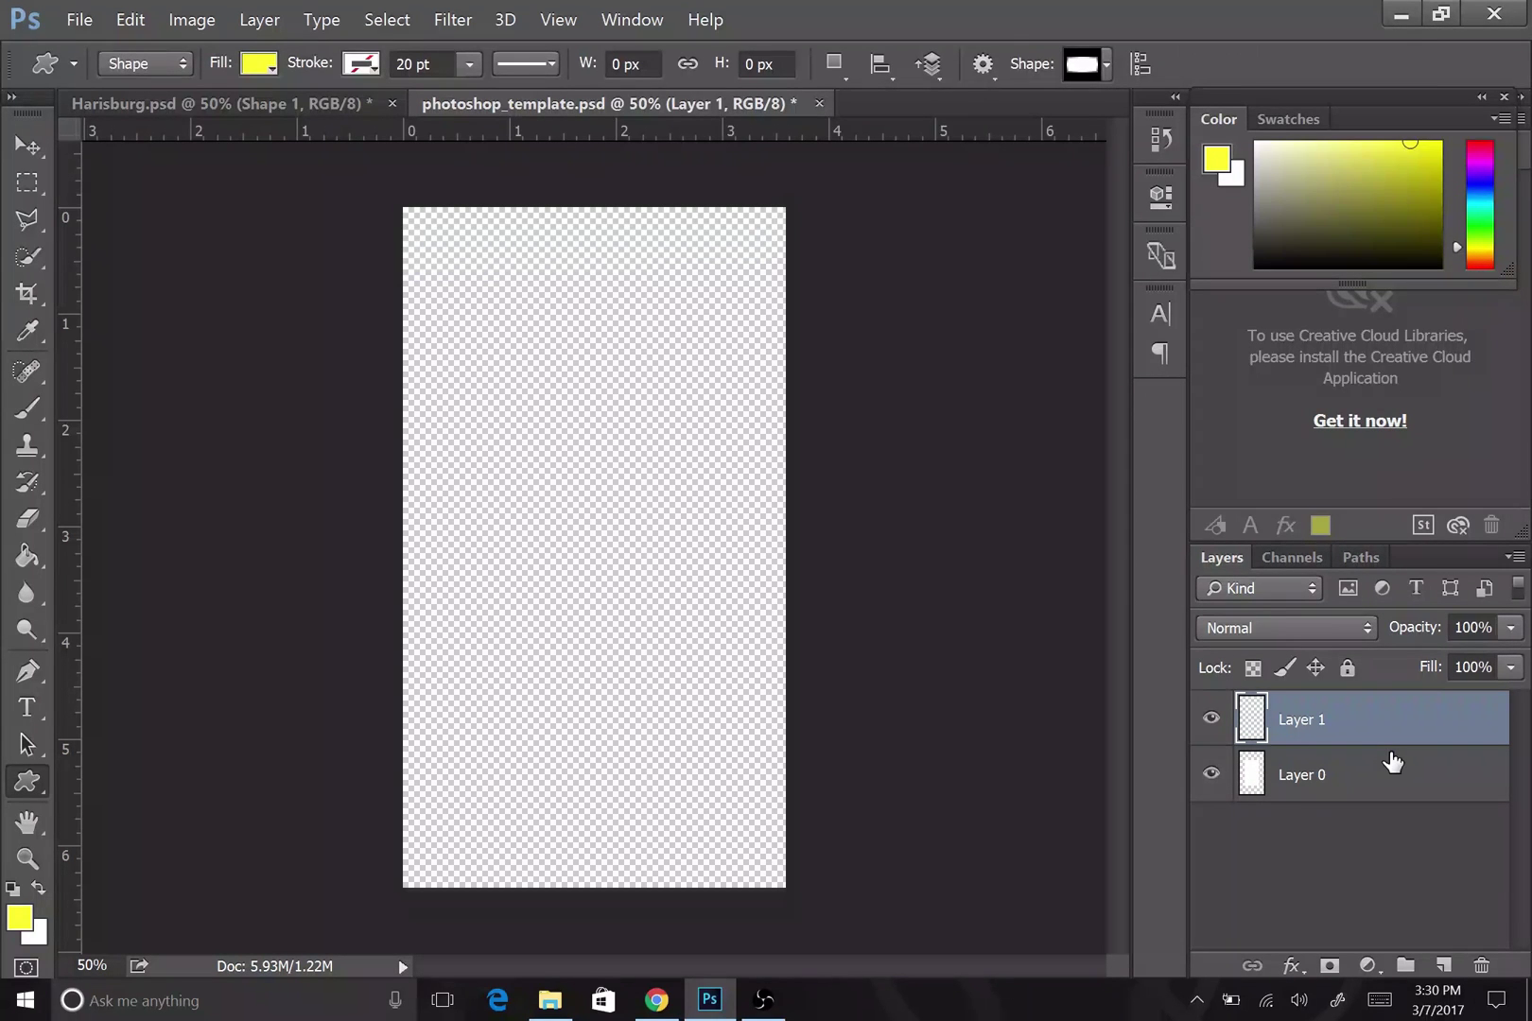
{"action": "right_click", "coordinate": [29, 783]}
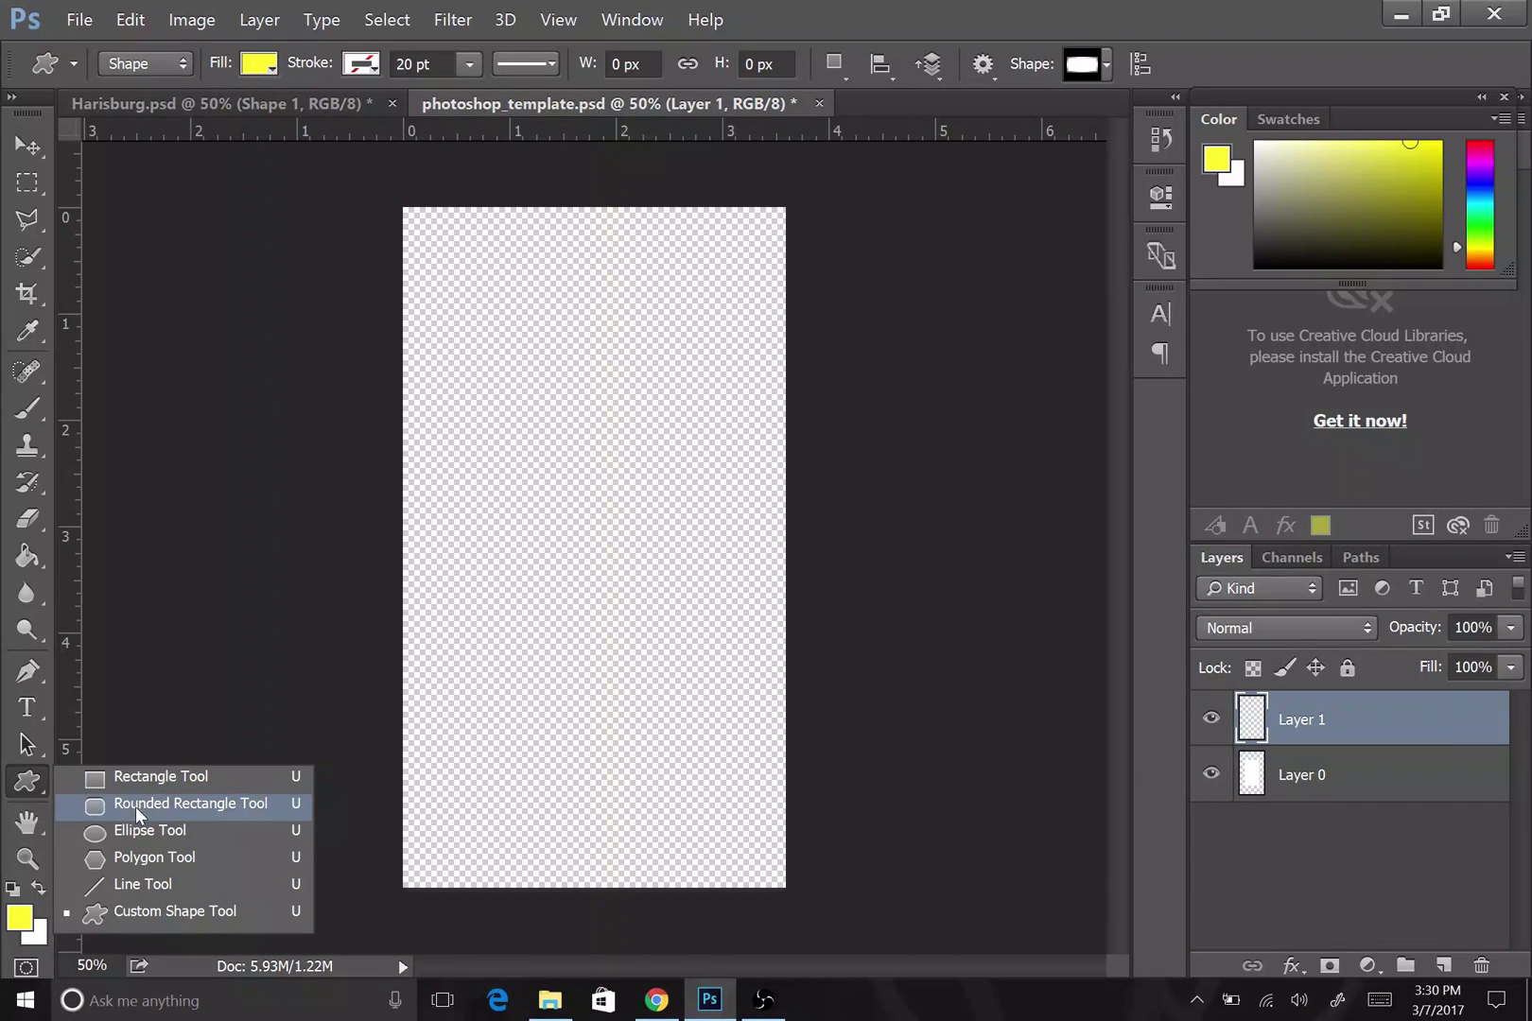
{"action": "left_click", "coordinate": [145, 912]}
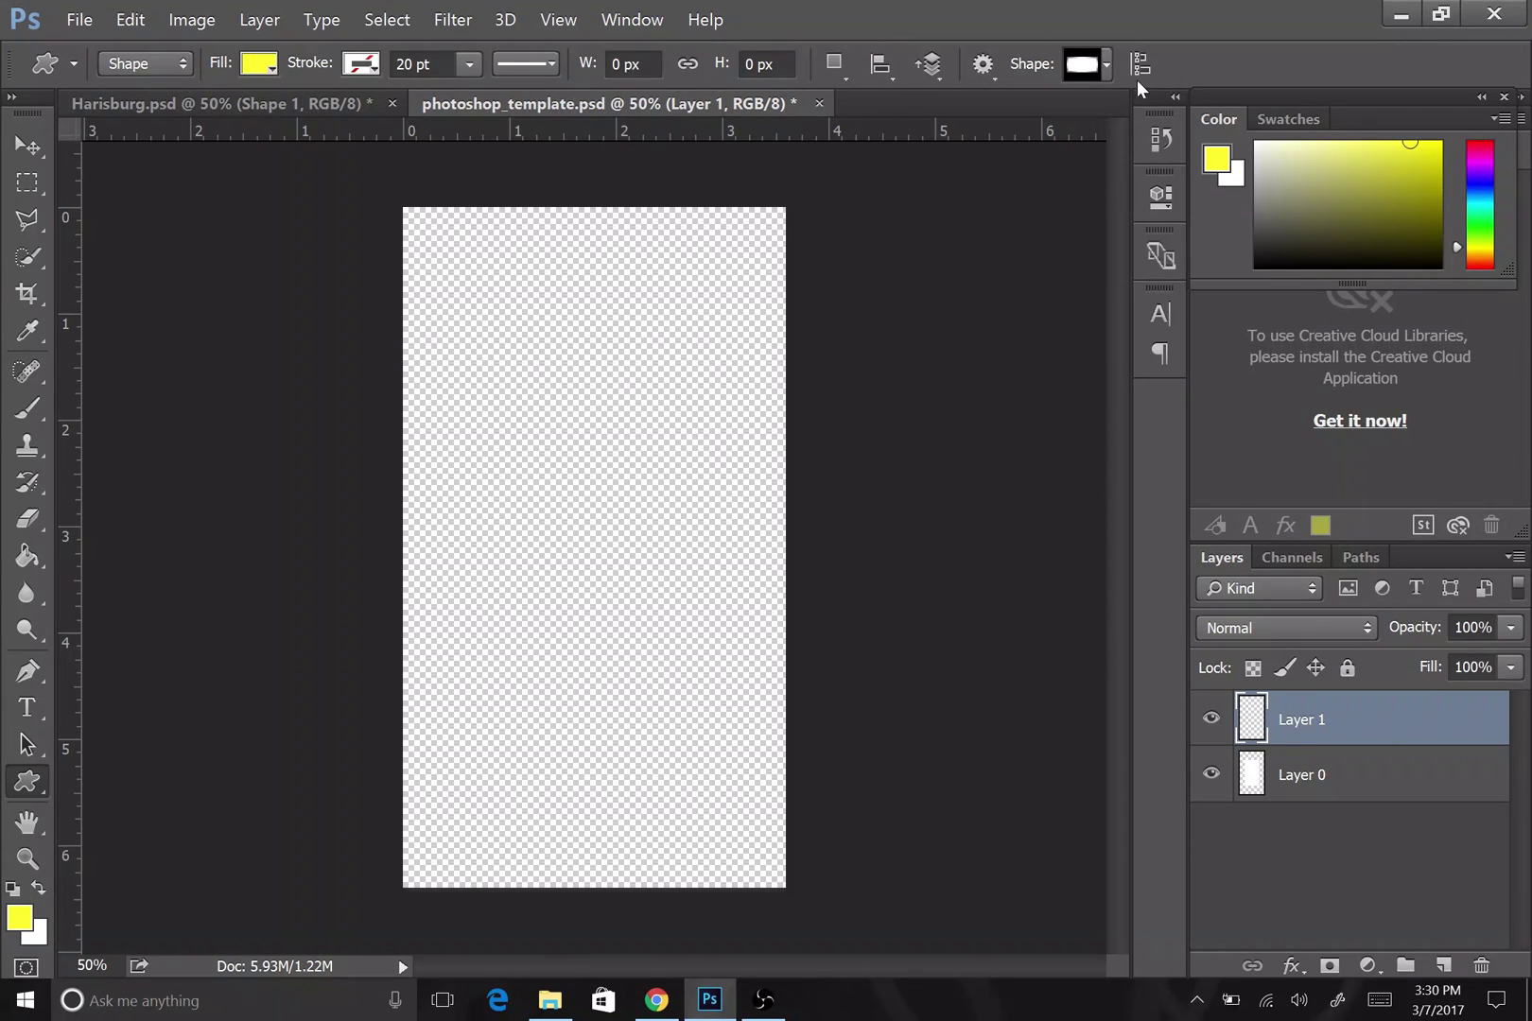
{"action": "left_click", "coordinate": [1103, 65]}
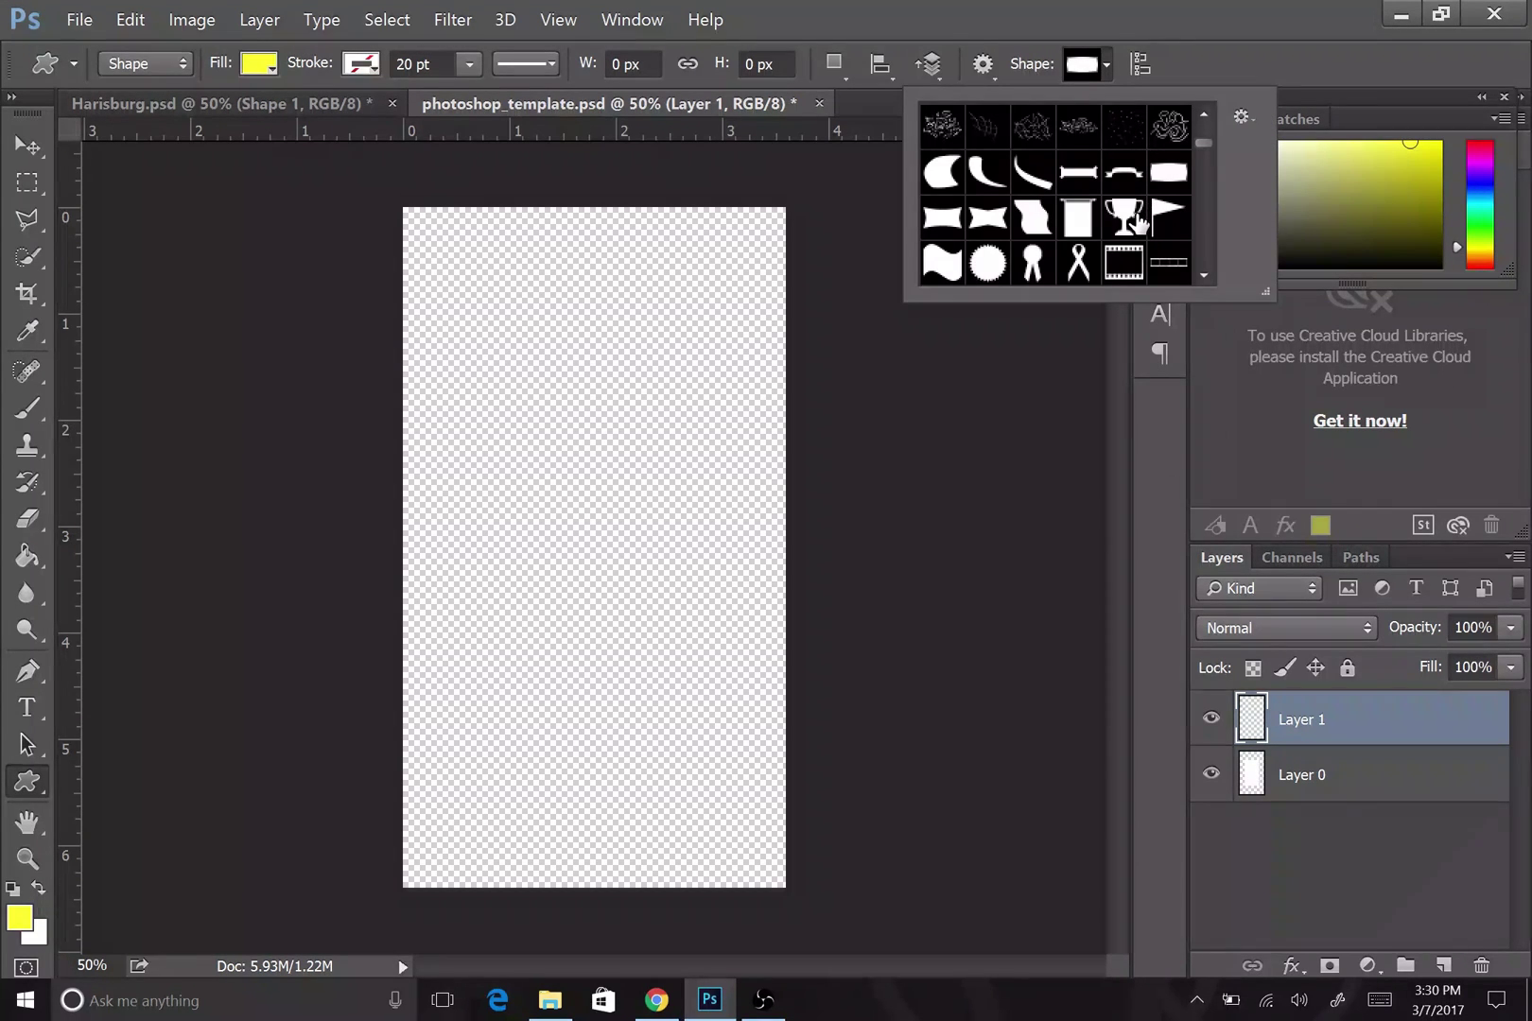
{"action": "right_click", "coordinate": [1165, 179]}
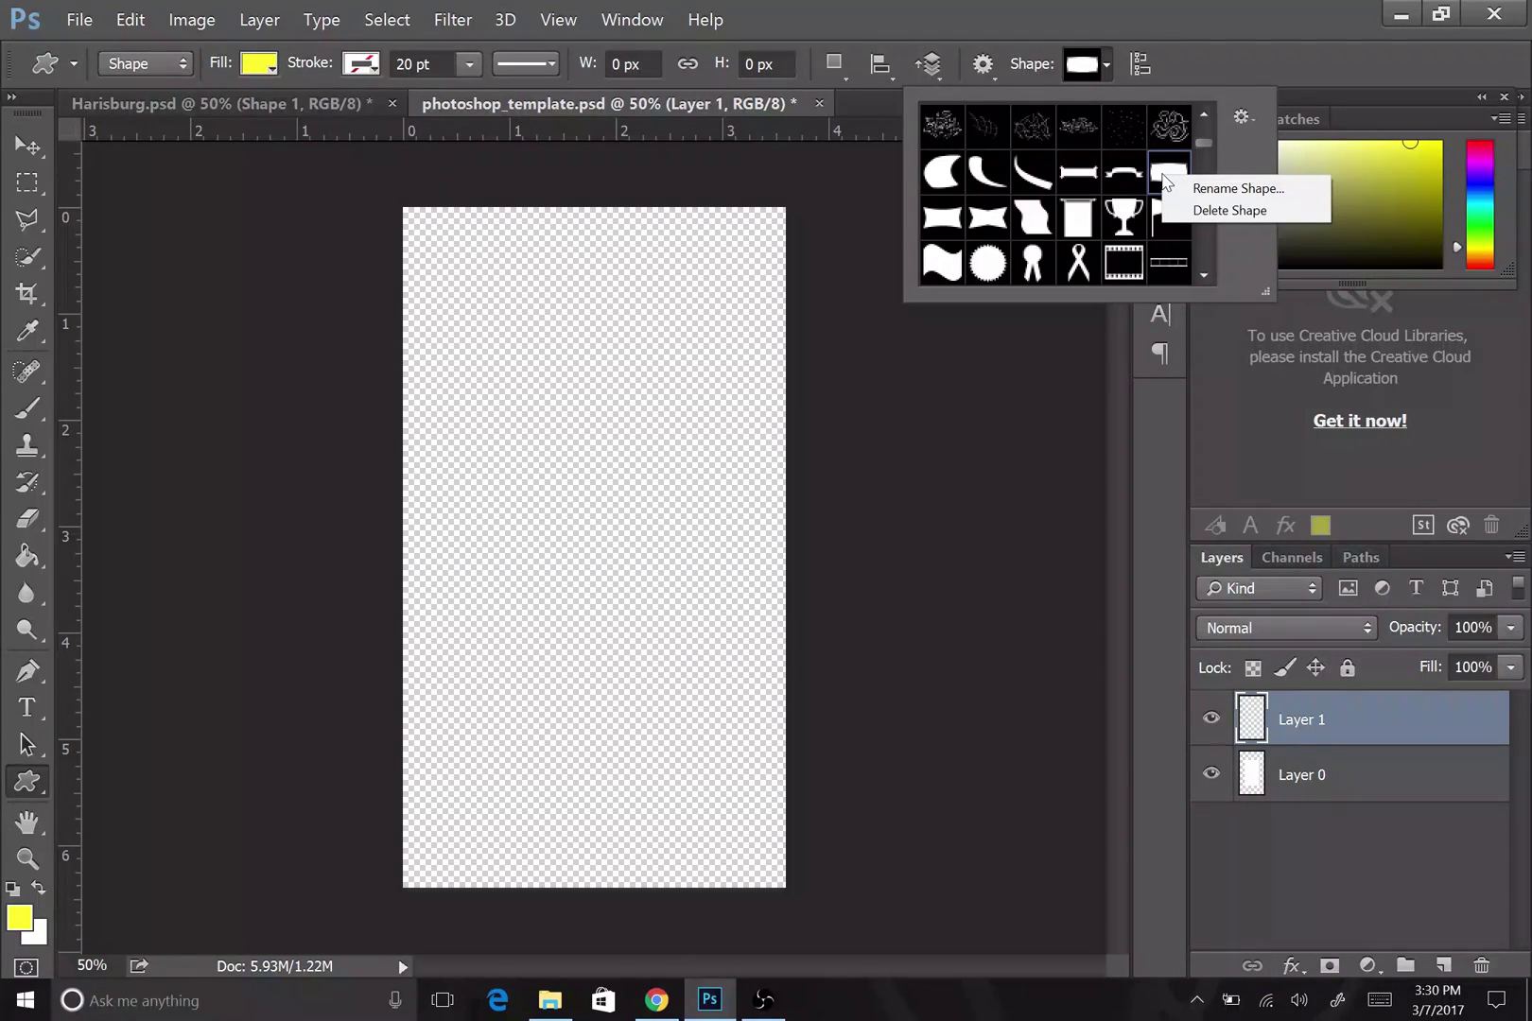
{"action": "key", "text": "Escape"}
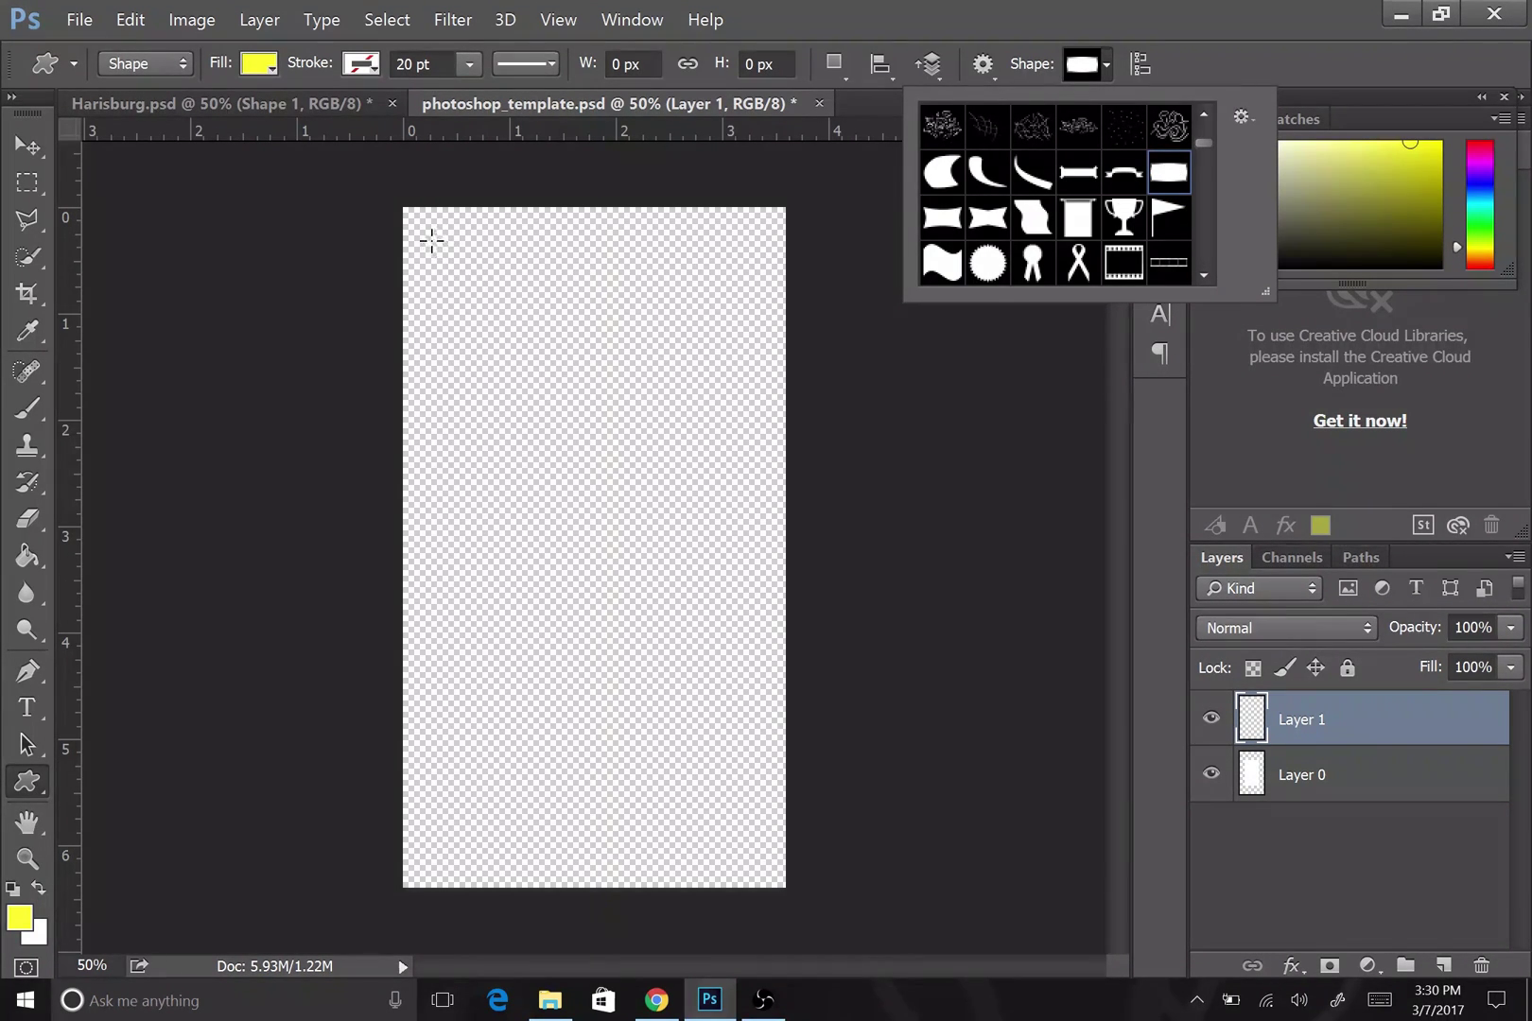
- Draw the curved banner across the top of the template canvas and fill it black
{"action": "left_click_drag", "start_coordinate": [414, 223], "coordinate": [773, 324]}
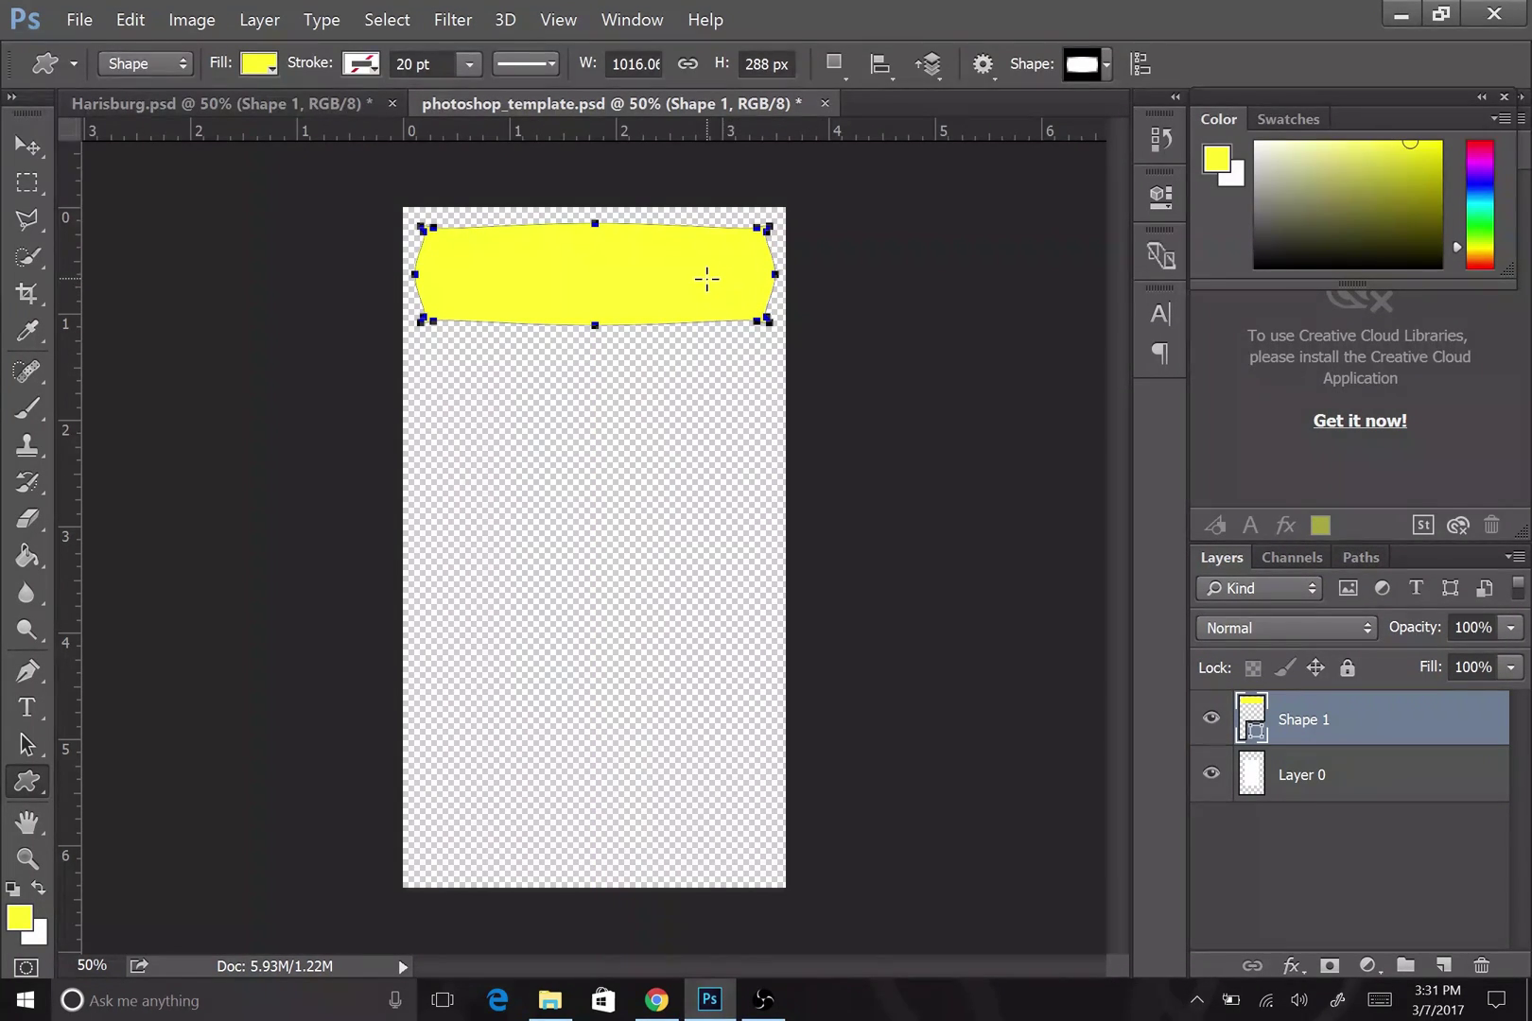
{"action": "left_click", "coordinate": [268, 66]}
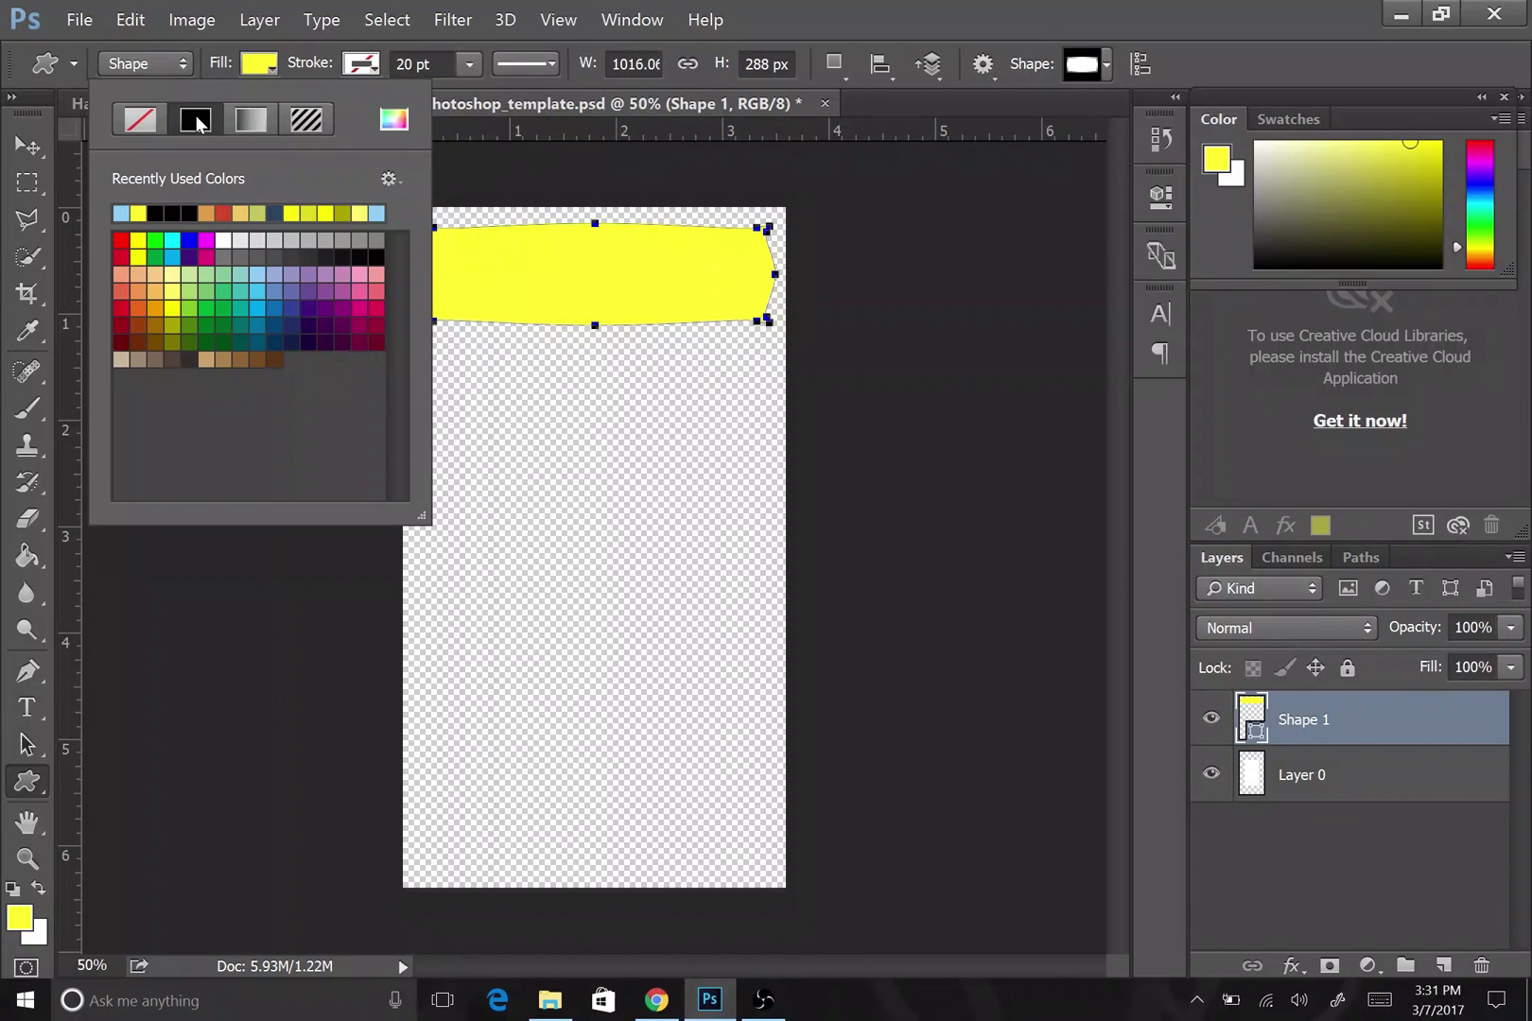
{"action": "left_click", "coordinate": [177, 212]}
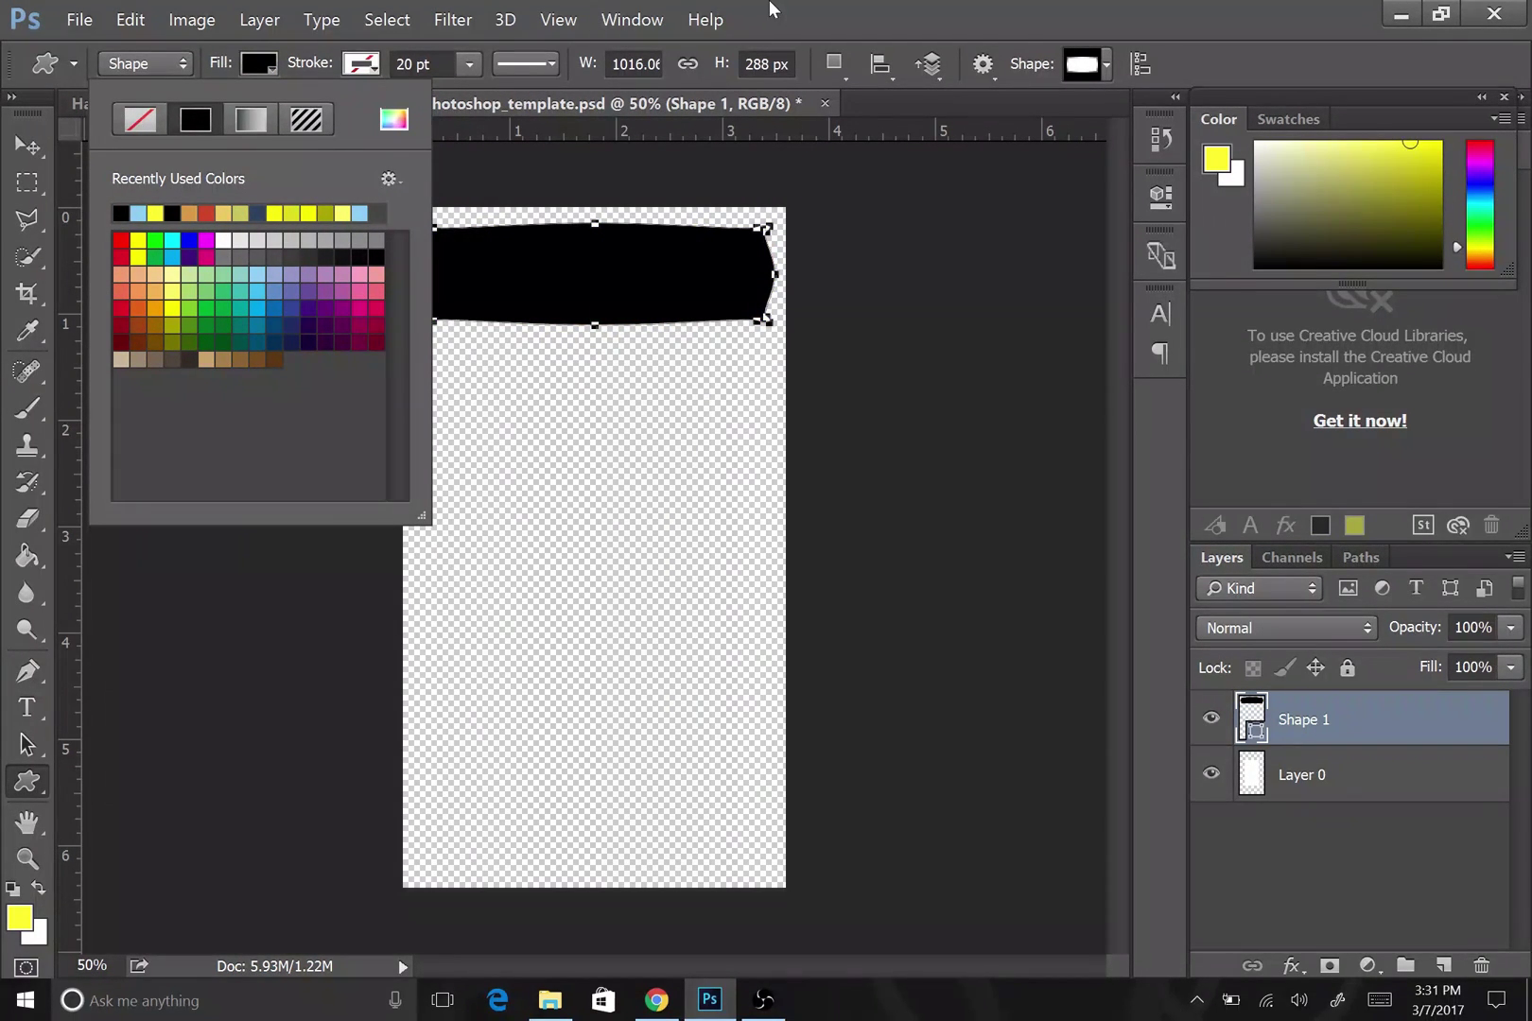
{"action": "key", "text": "Escape"}
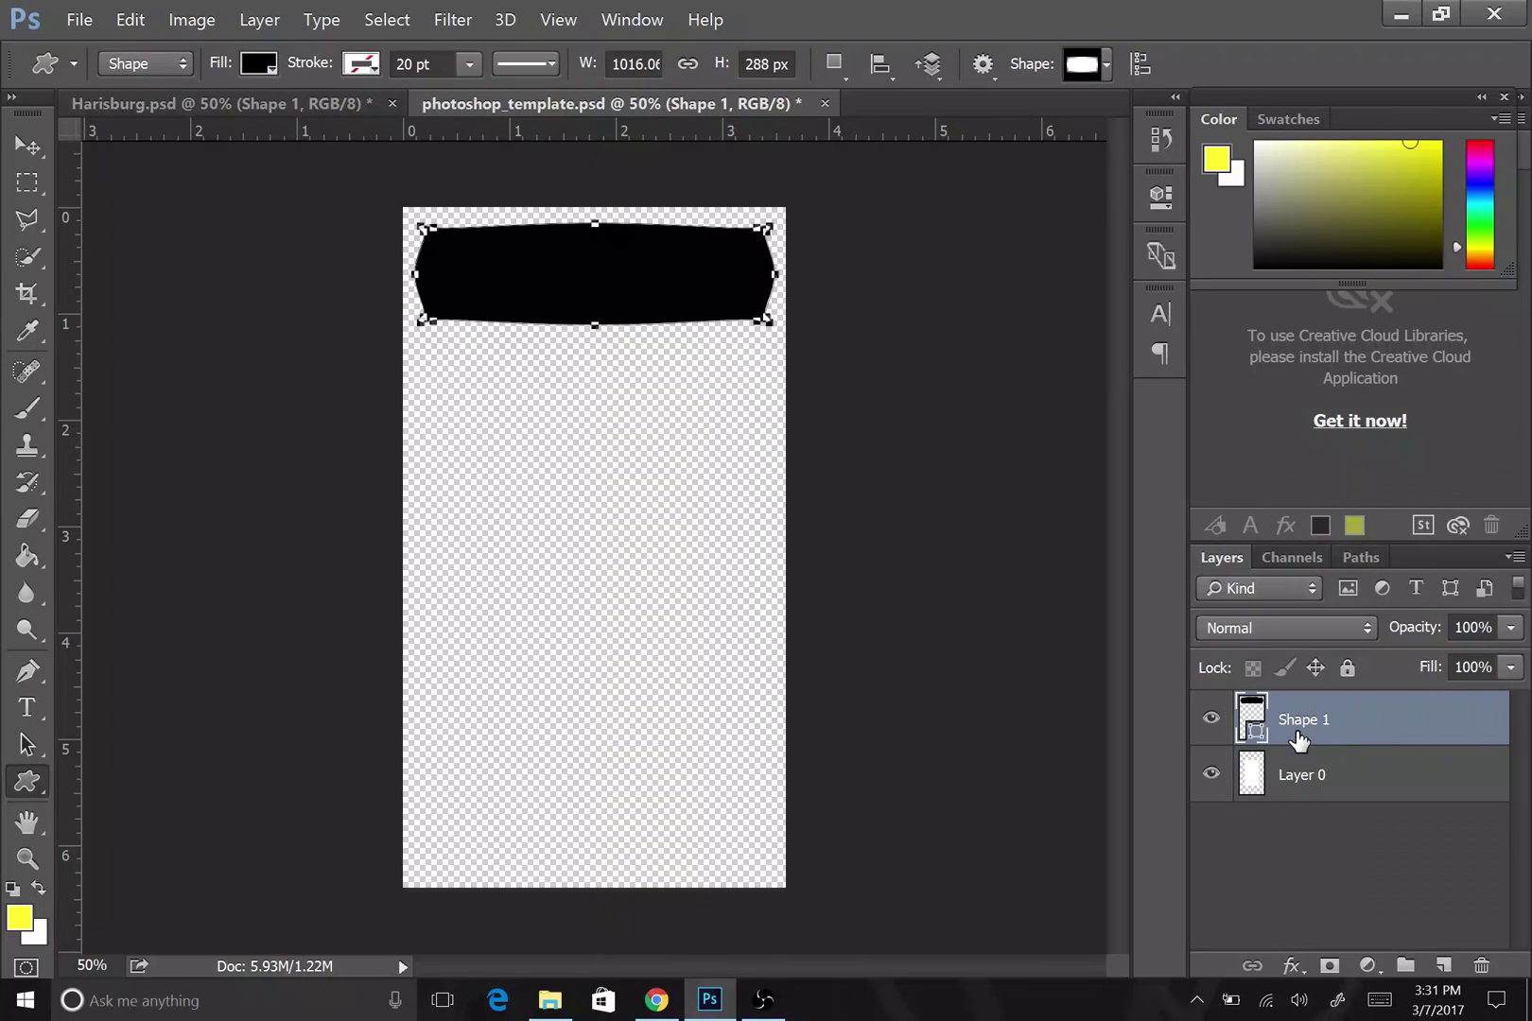
- Sample the Harrisburg sign's green border, 05cb59, as the foreground colour and return to the template
{"action": "left_click", "coordinate": [289, 110]}
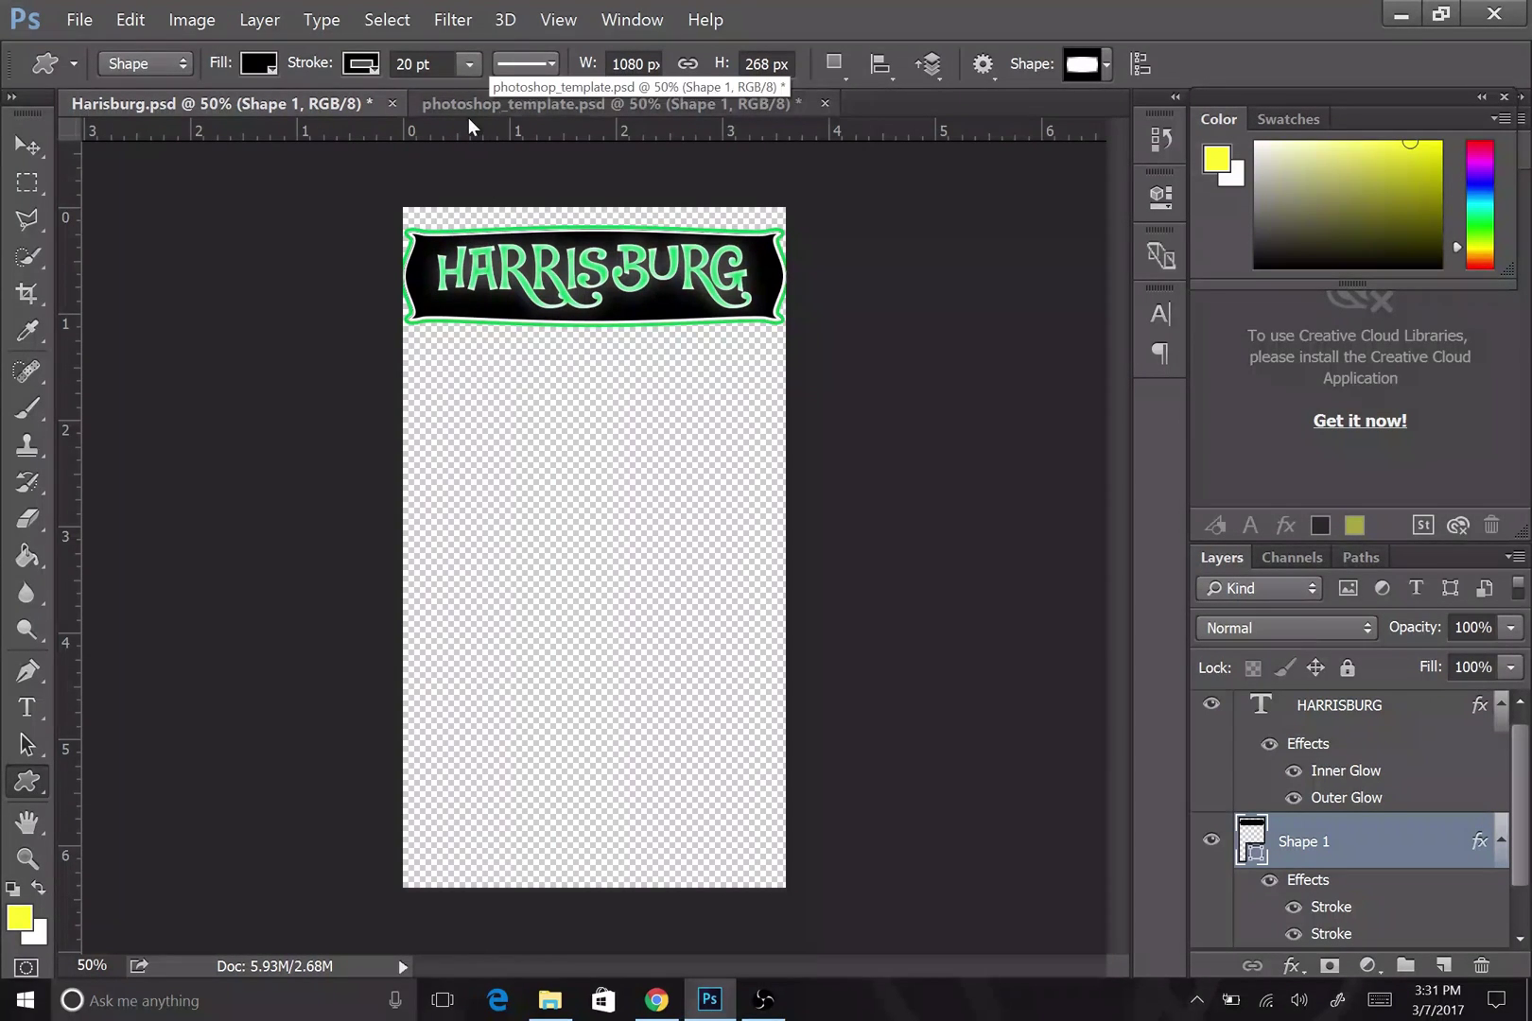
{"action": "left_click", "coordinate": [17, 925]}
{"action": "left_click", "coordinate": [556, 322]}
{"action": "left_click", "coordinate": [1421, 326]}
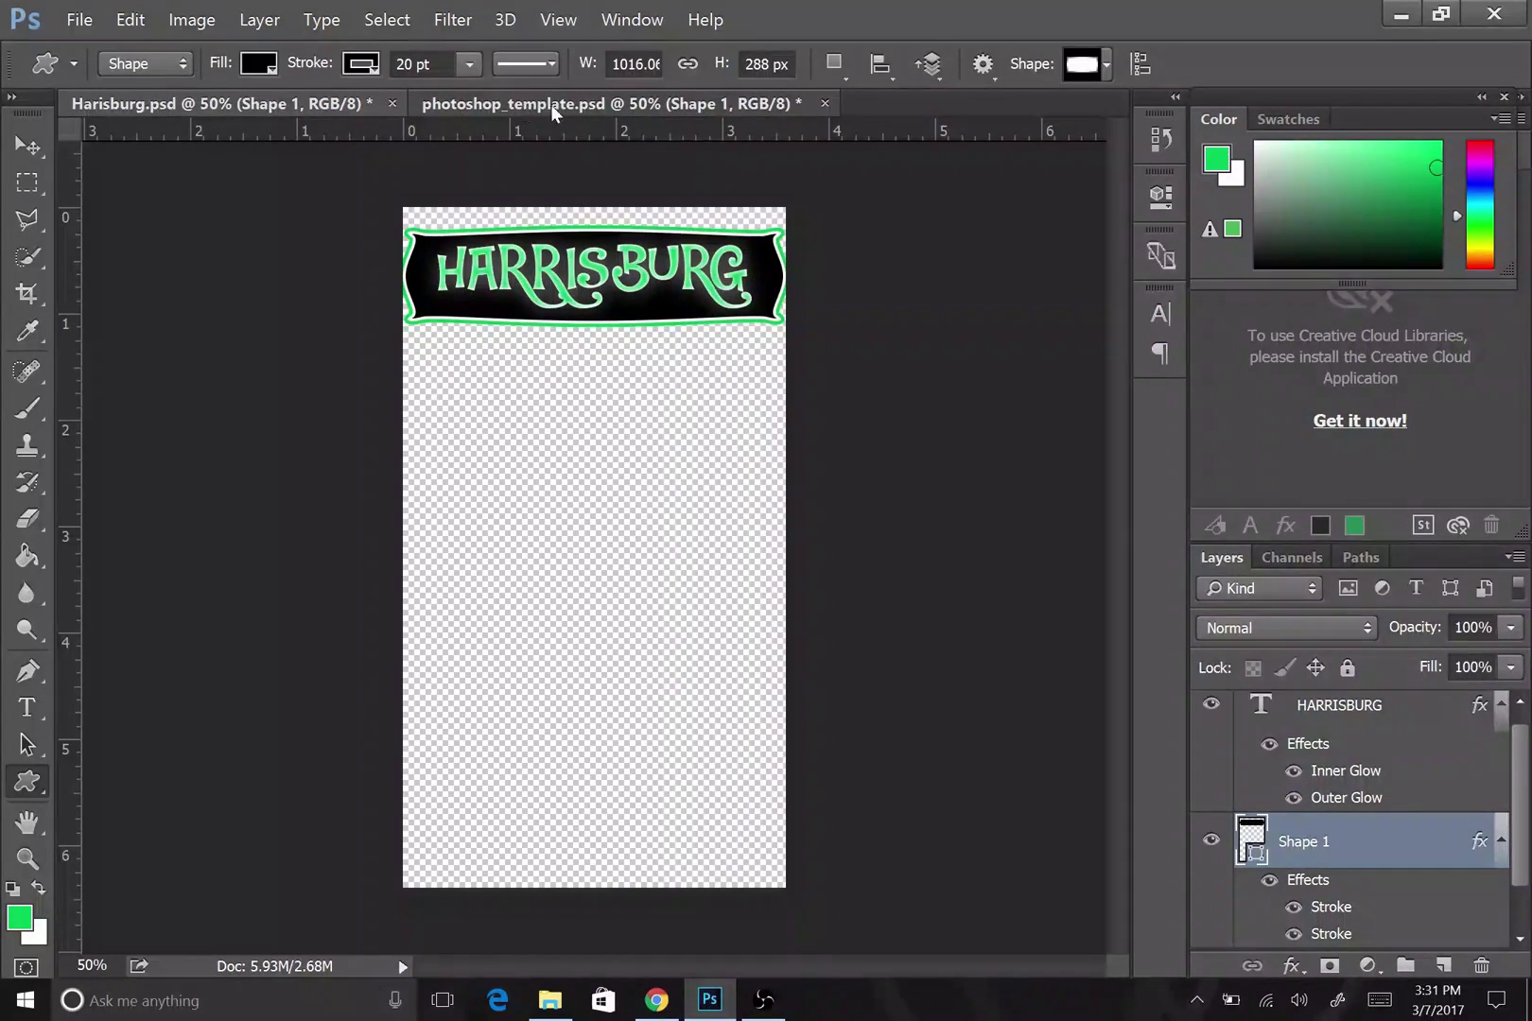
{"action": "left_click", "coordinate": [562, 107]}
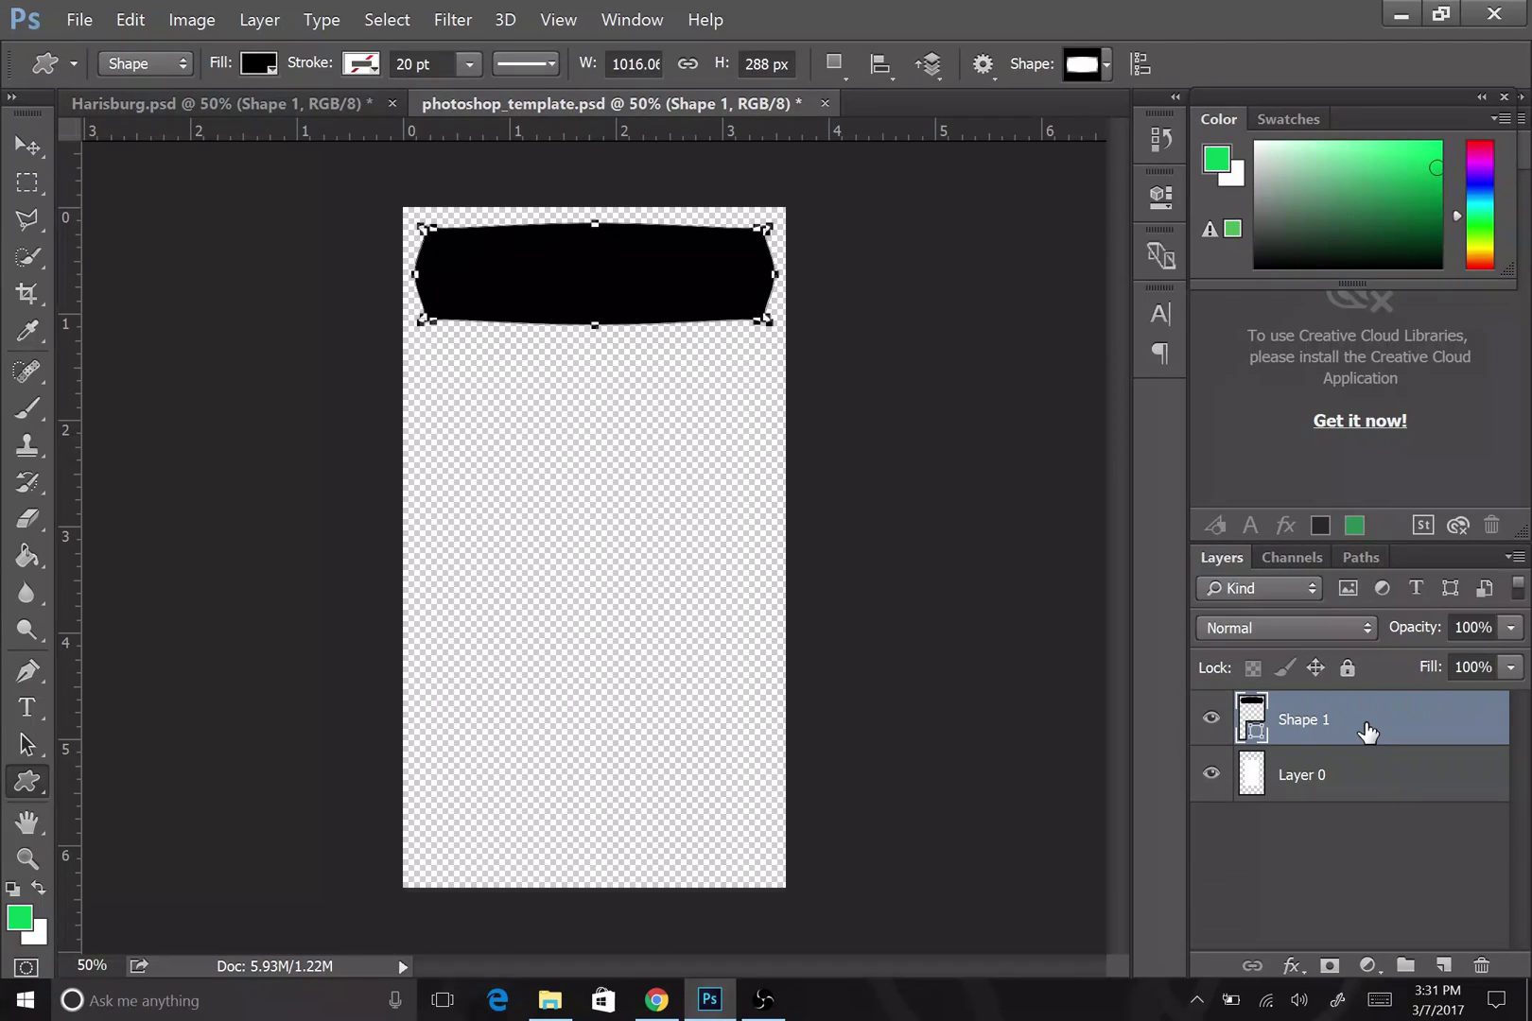
- In Shape 1's Layer Style, enable two Stroke effects and colour the first green 05cb59
{"action": "double_click", "coordinate": [1404, 724]}
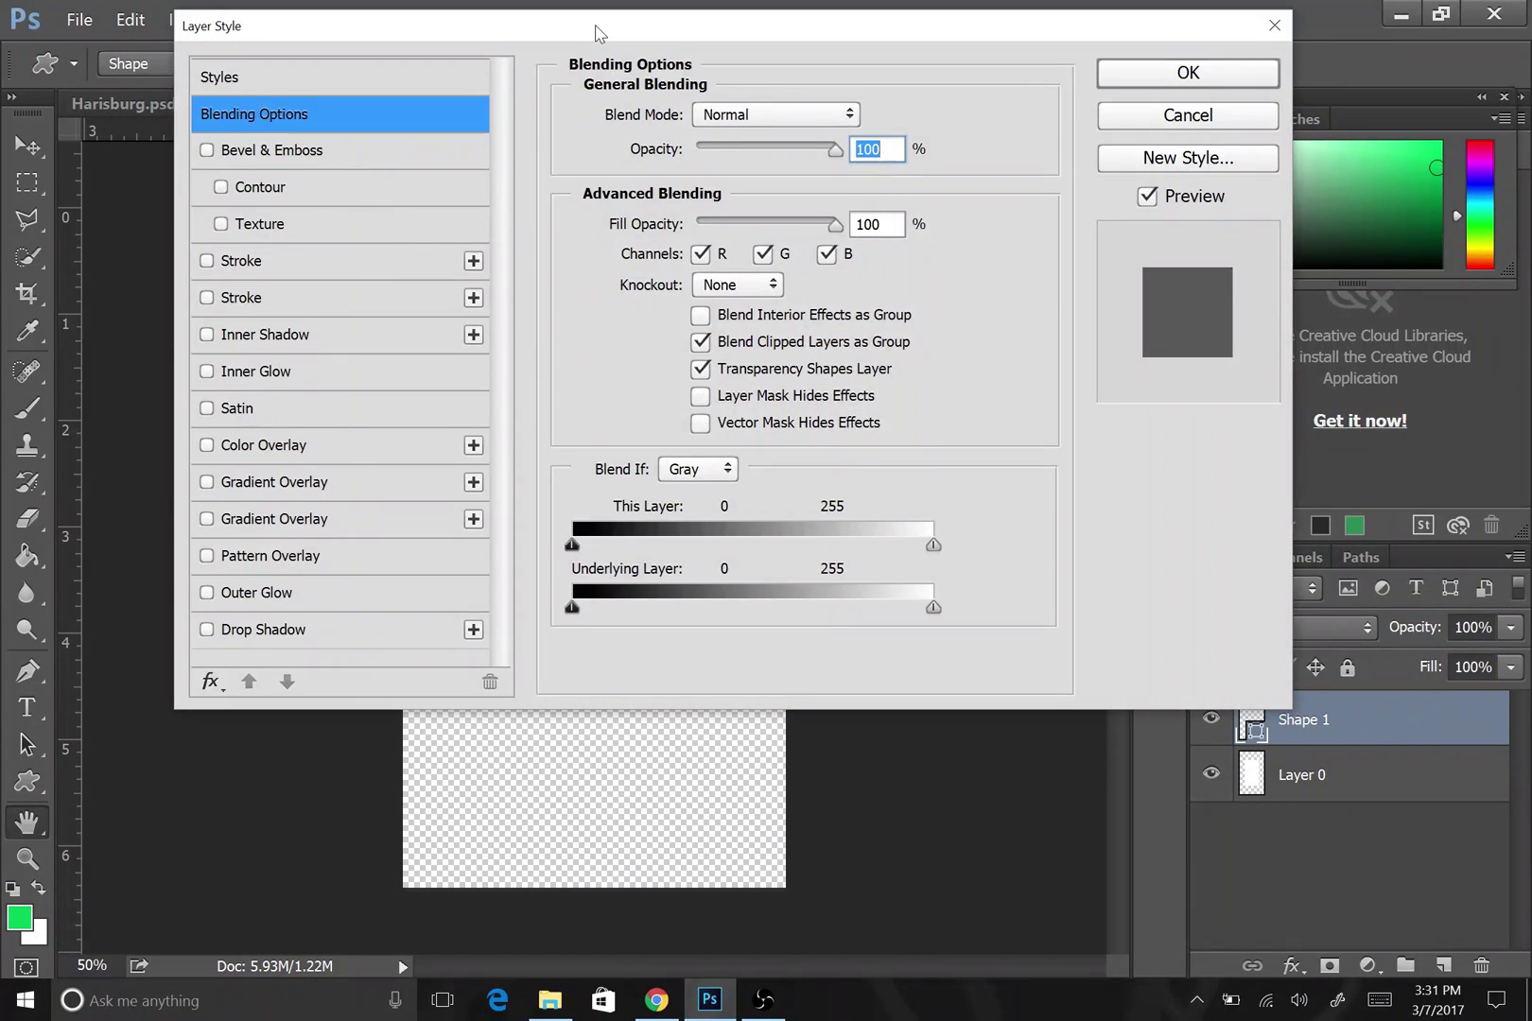
{"action": "left_click_drag", "start_coordinate": [596, 33], "coordinate": [1252, 35]}
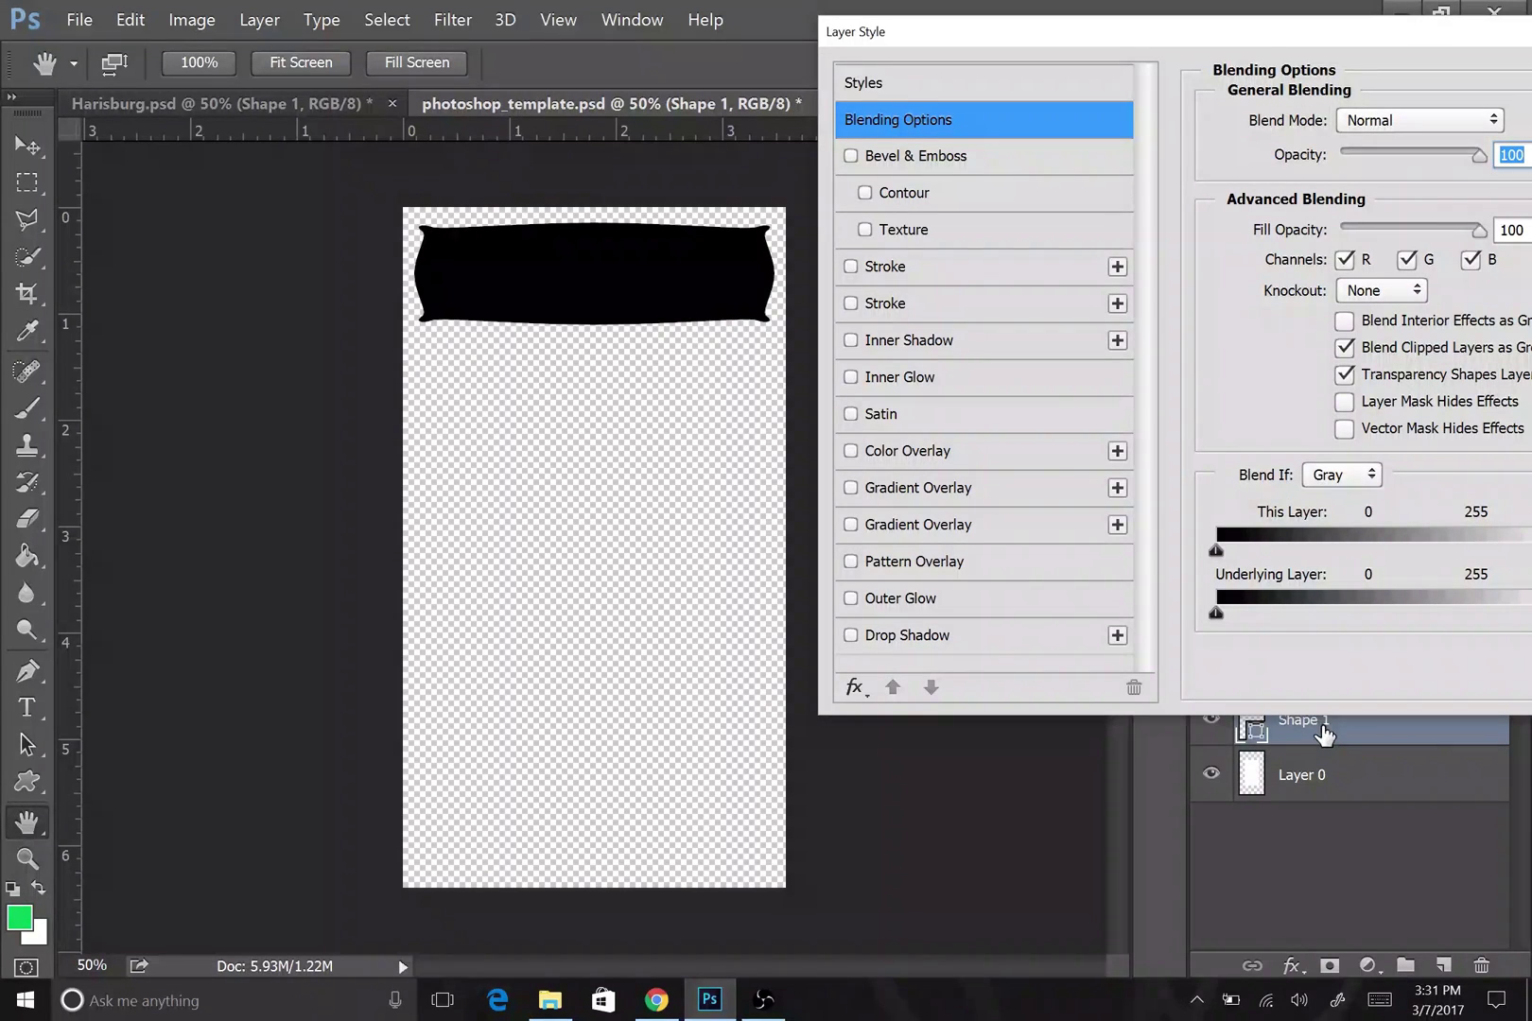
{"action": "left_click", "coordinate": [851, 267]}
{"action": "left_click", "coordinate": [851, 303]}
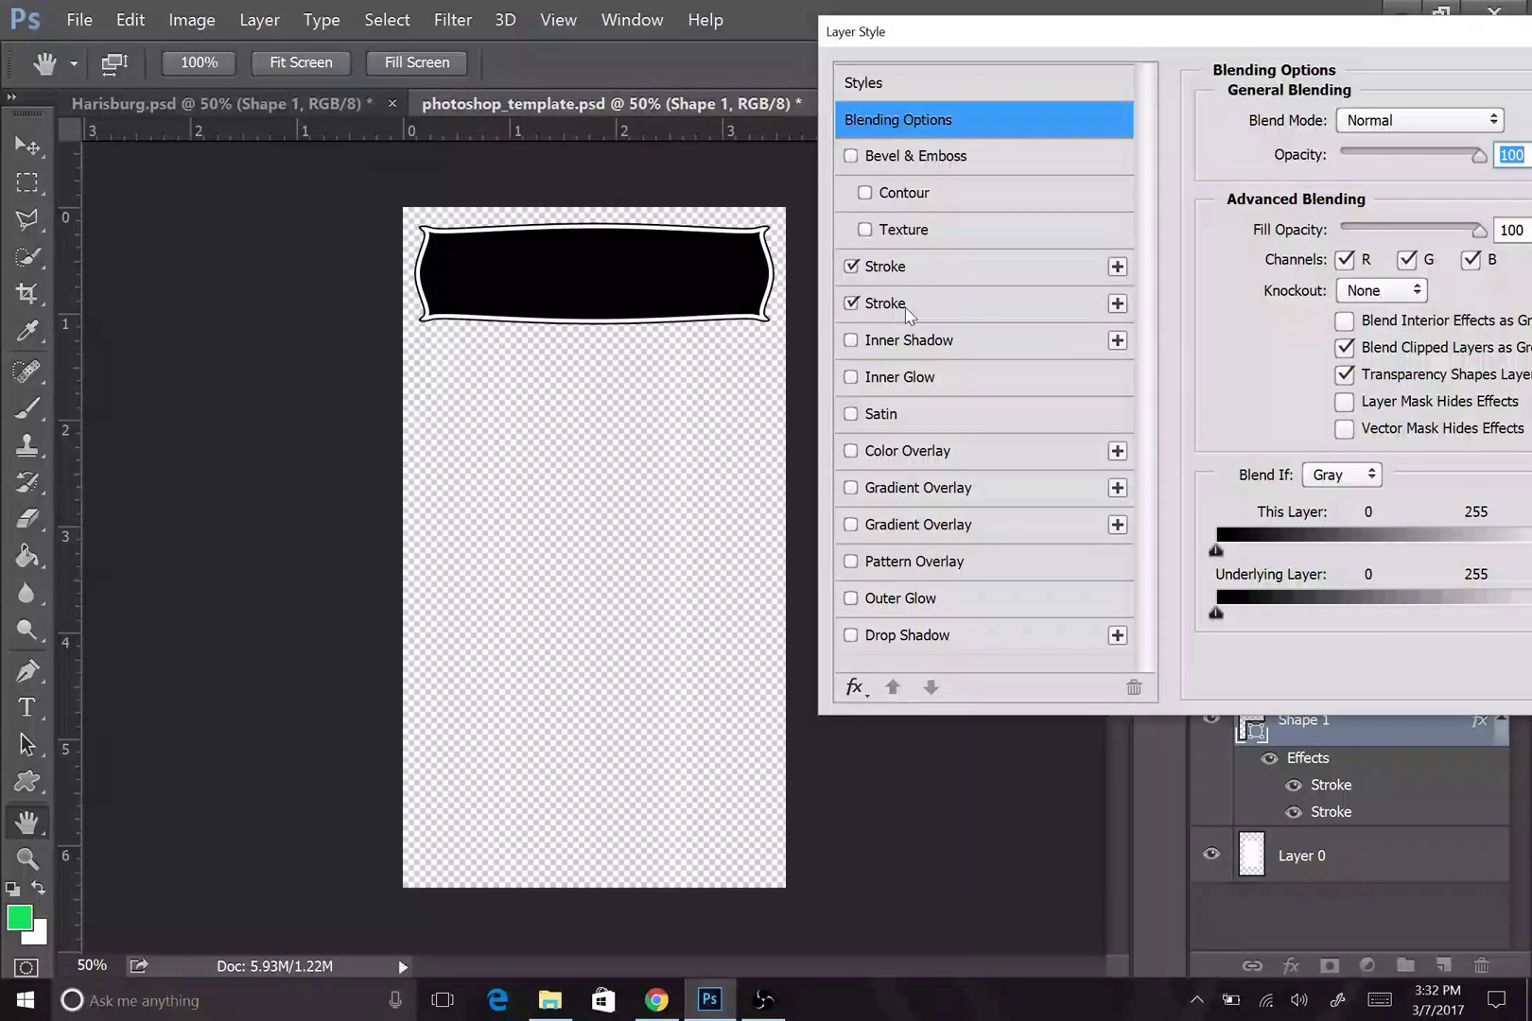
{"action": "left_click", "coordinate": [957, 271]}
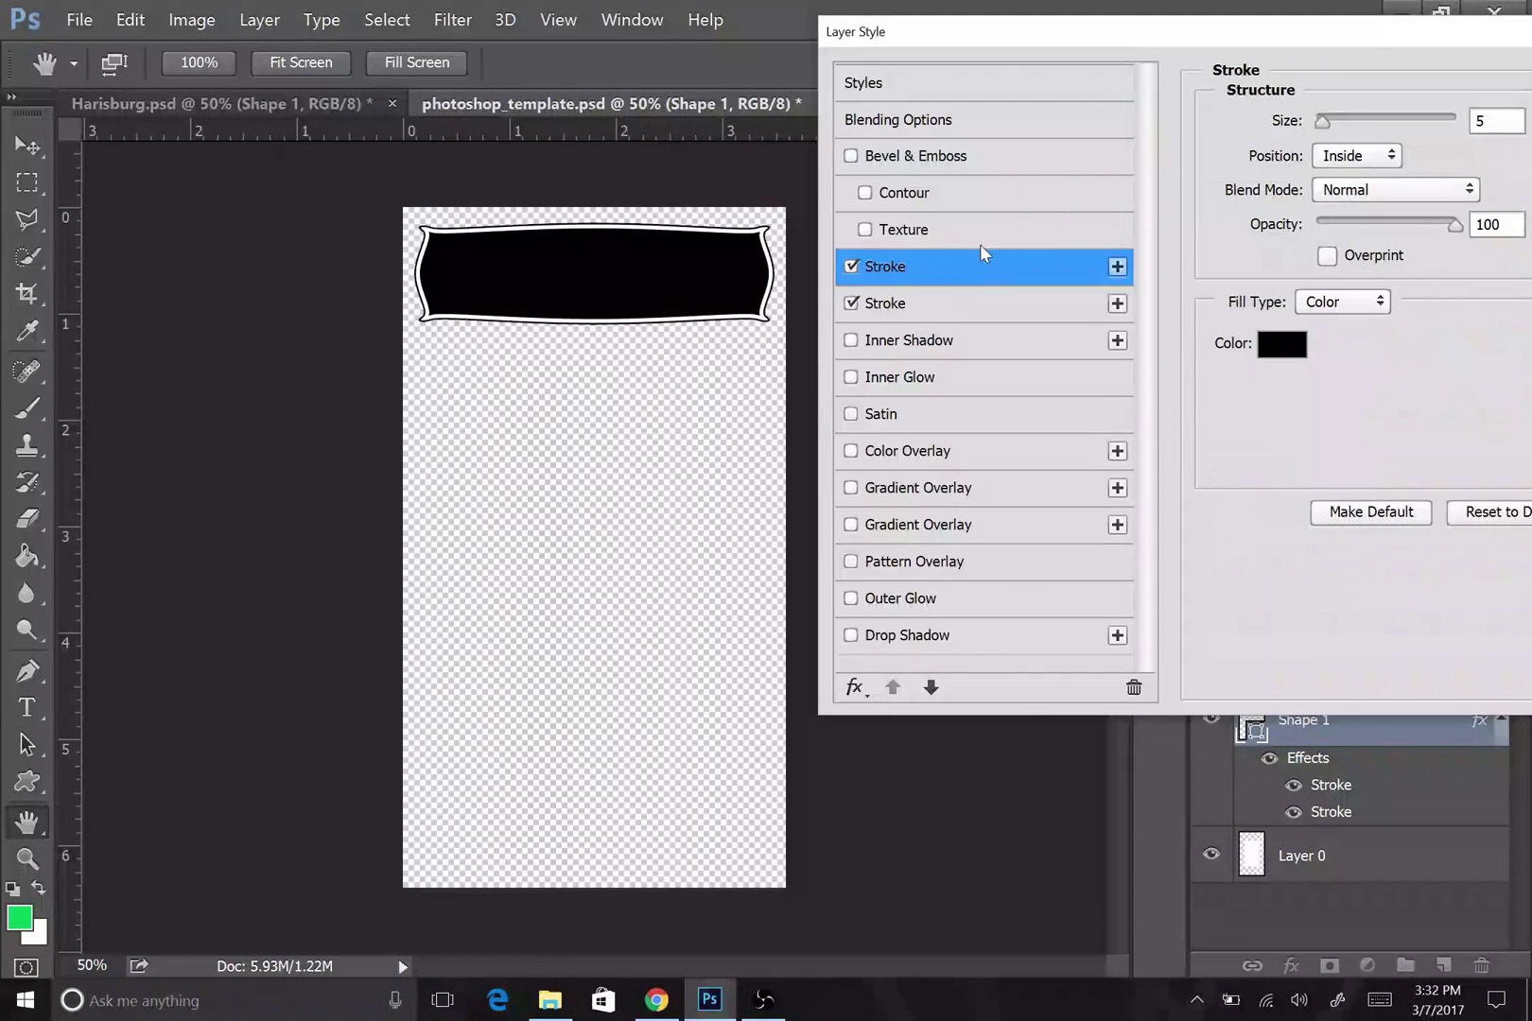
{"action": "left_click", "coordinate": [1295, 355]}
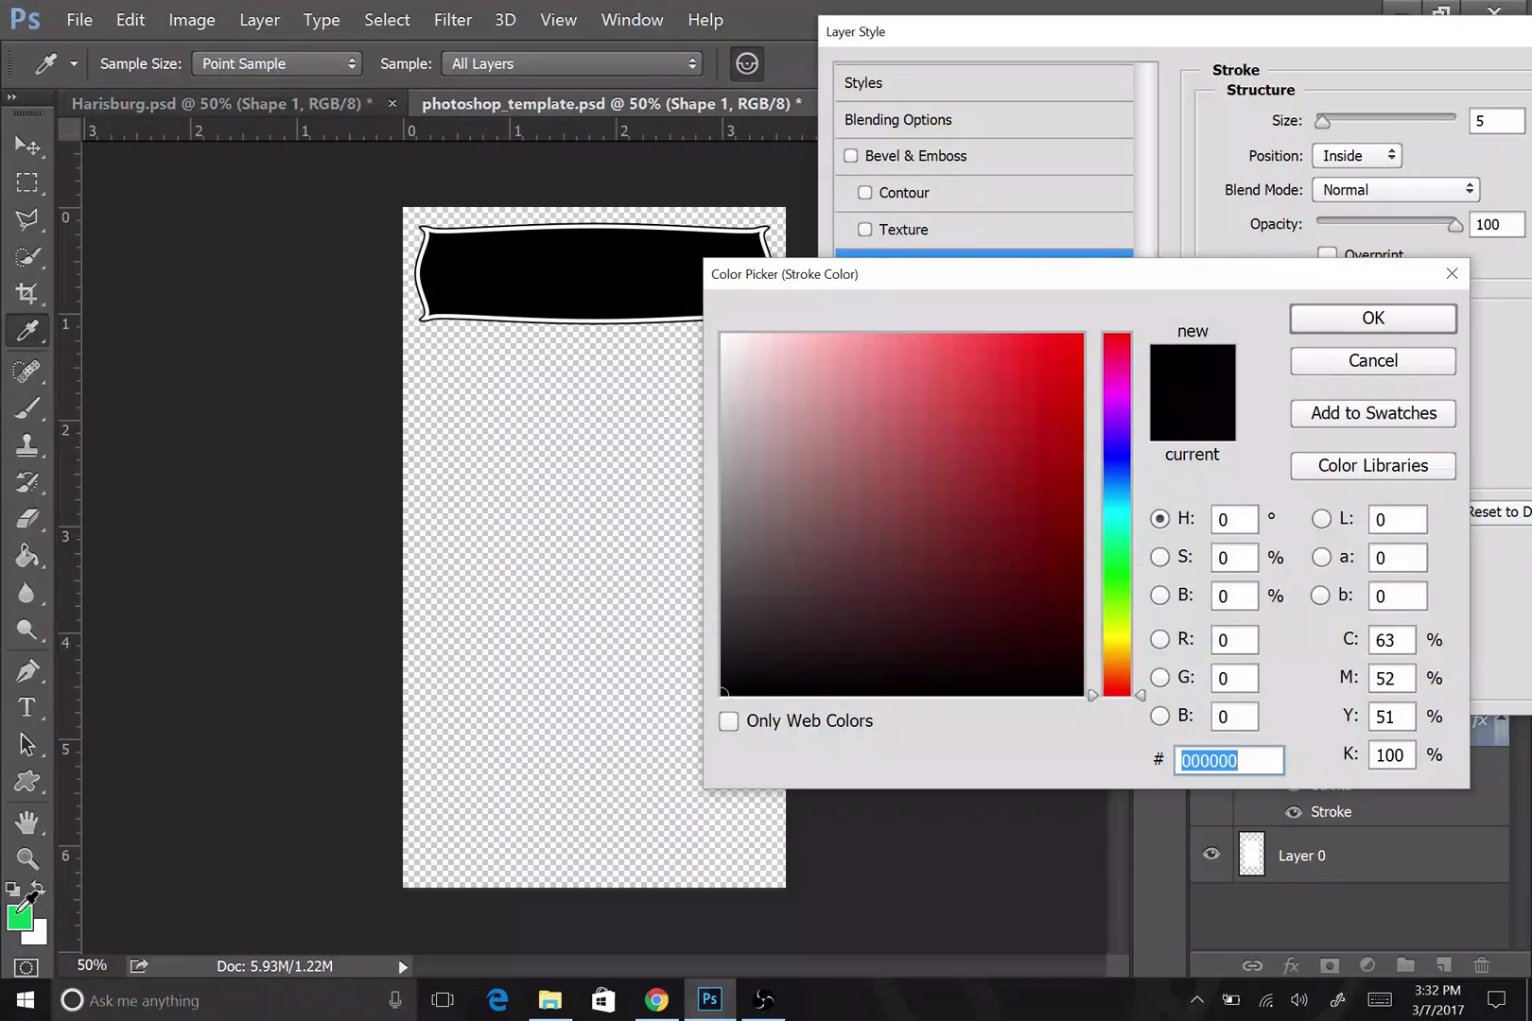
{"action": "left_click", "coordinate": [20, 923]}
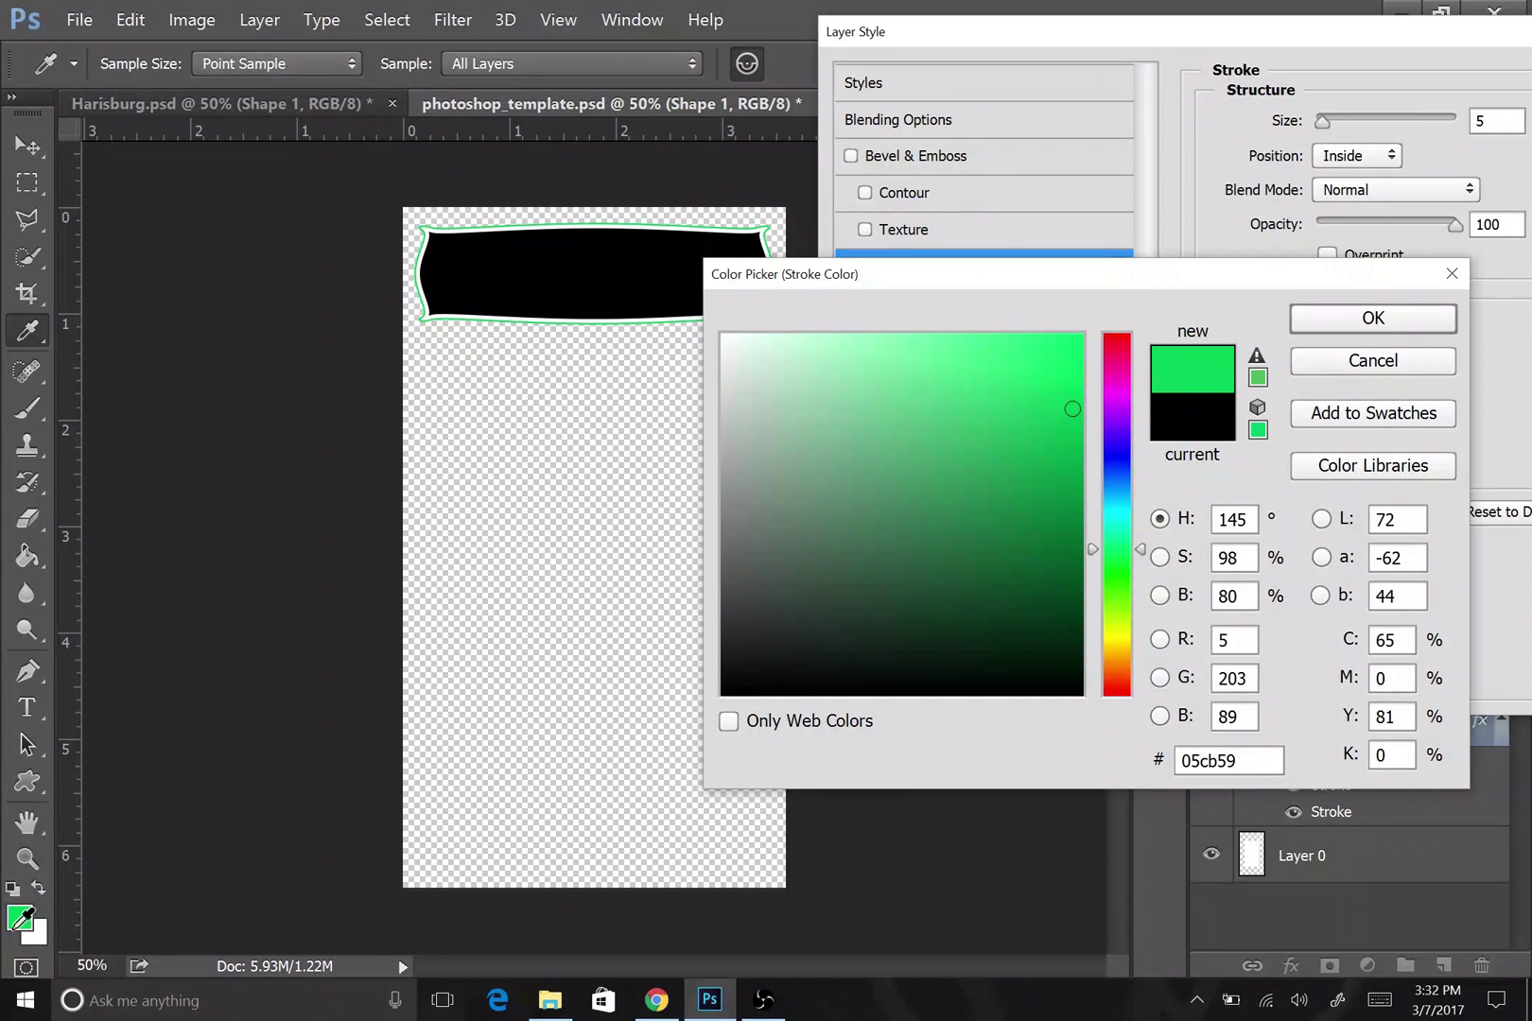
{"action": "left_click", "coordinate": [1315, 322]}
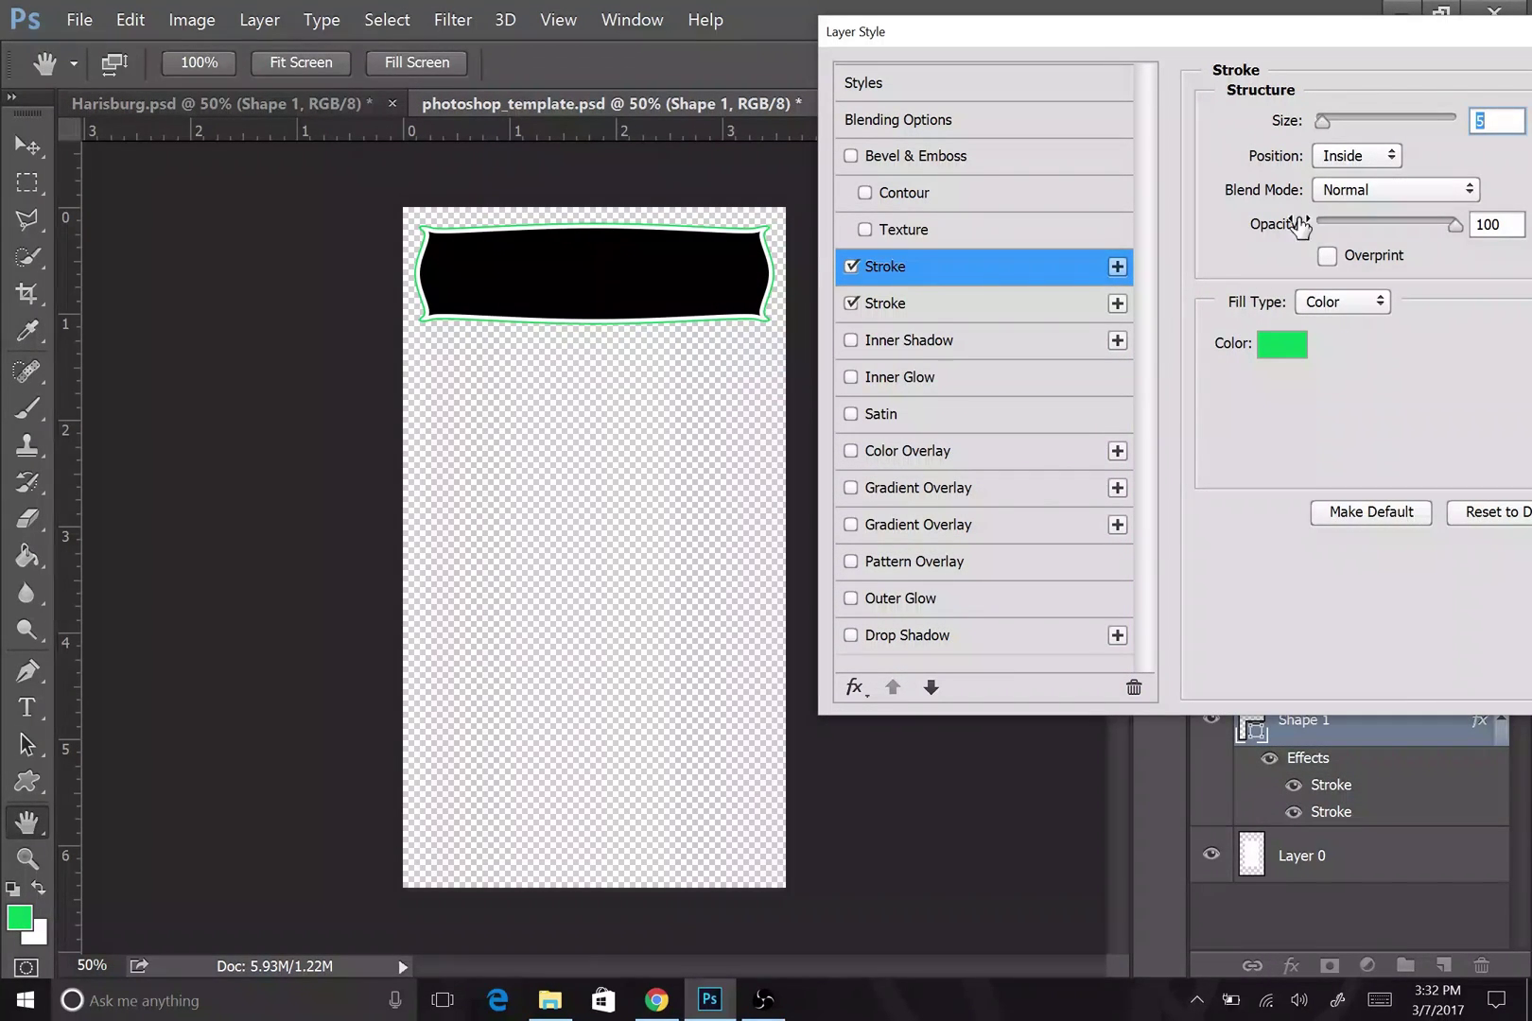
- Set the green stroke to 9 px and the white stroke to 16 px, then apply
{"action": "left_click_drag", "start_coordinate": [1340, 36], "coordinate": [841, 385]}
{"action": "left_click_drag", "start_coordinate": [826, 473], "coordinate": [837, 479]}
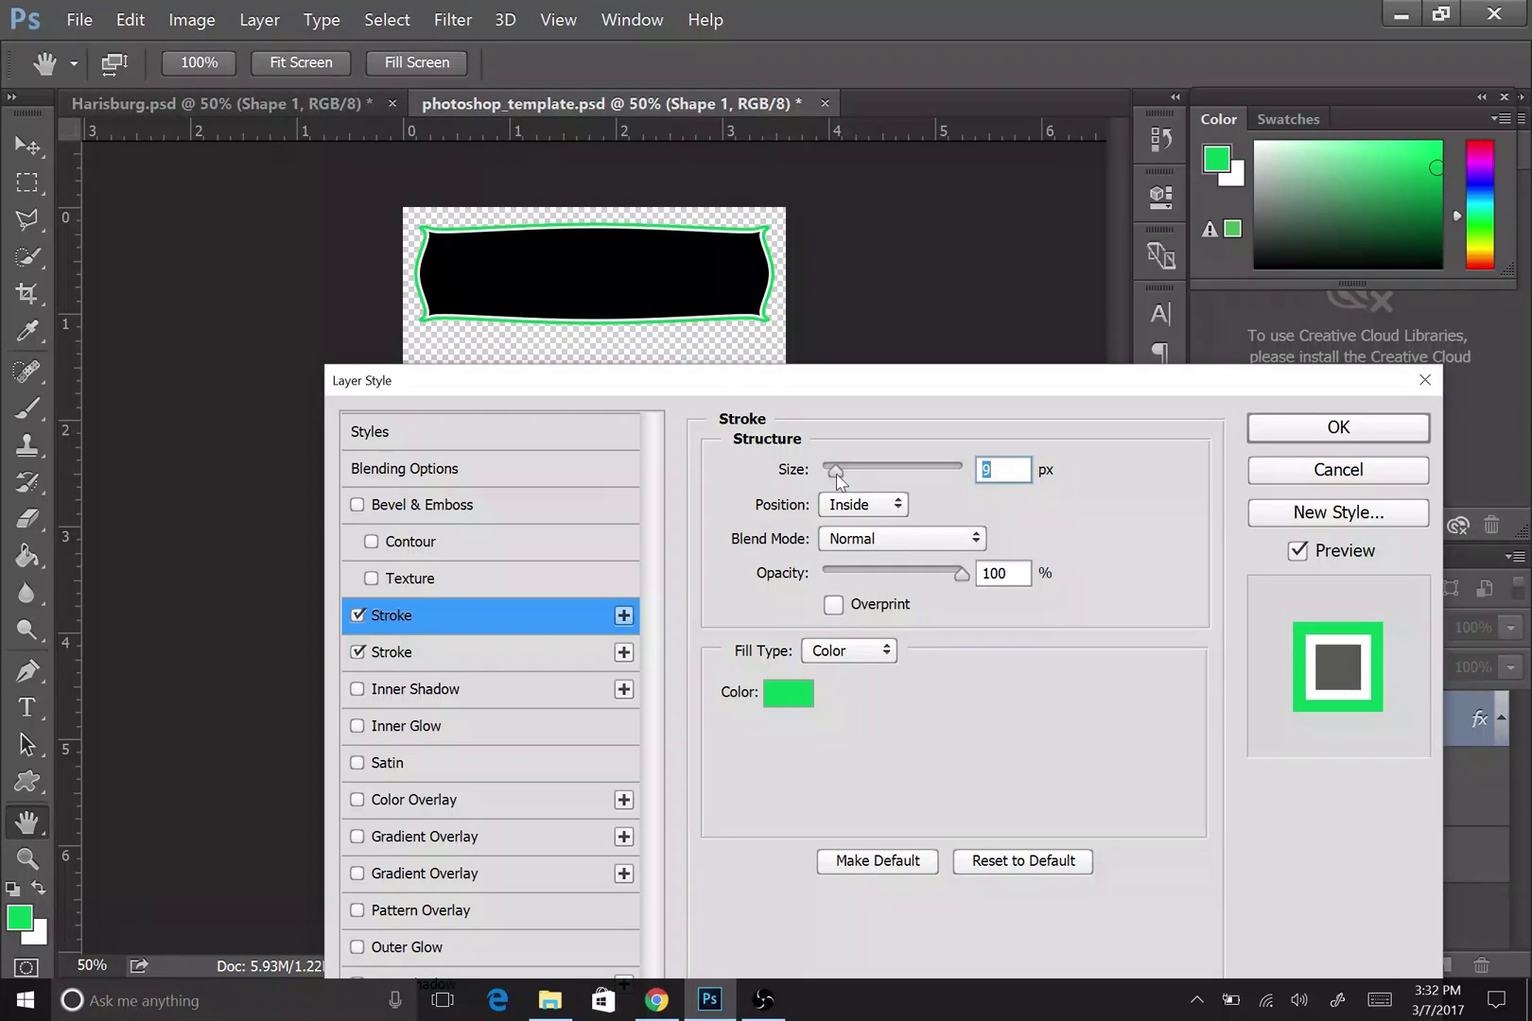
{"action": "type", "text": "16"}
{"action": "left_click", "coordinate": [534, 654]}
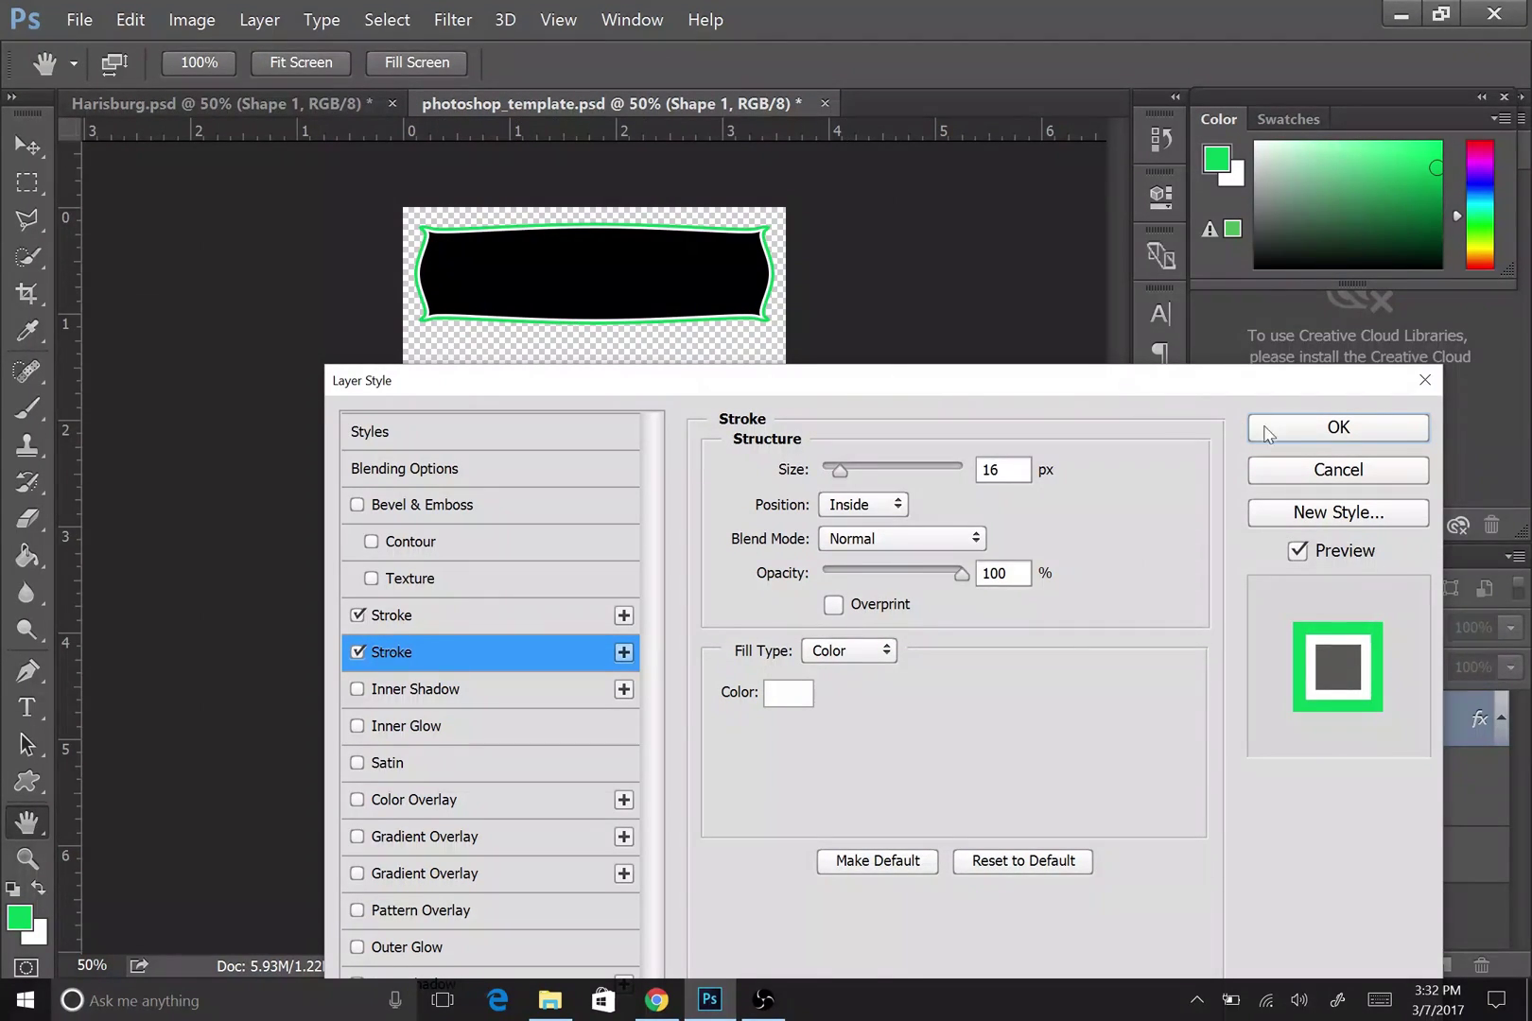
{"action": "left_click", "coordinate": [1313, 429]}
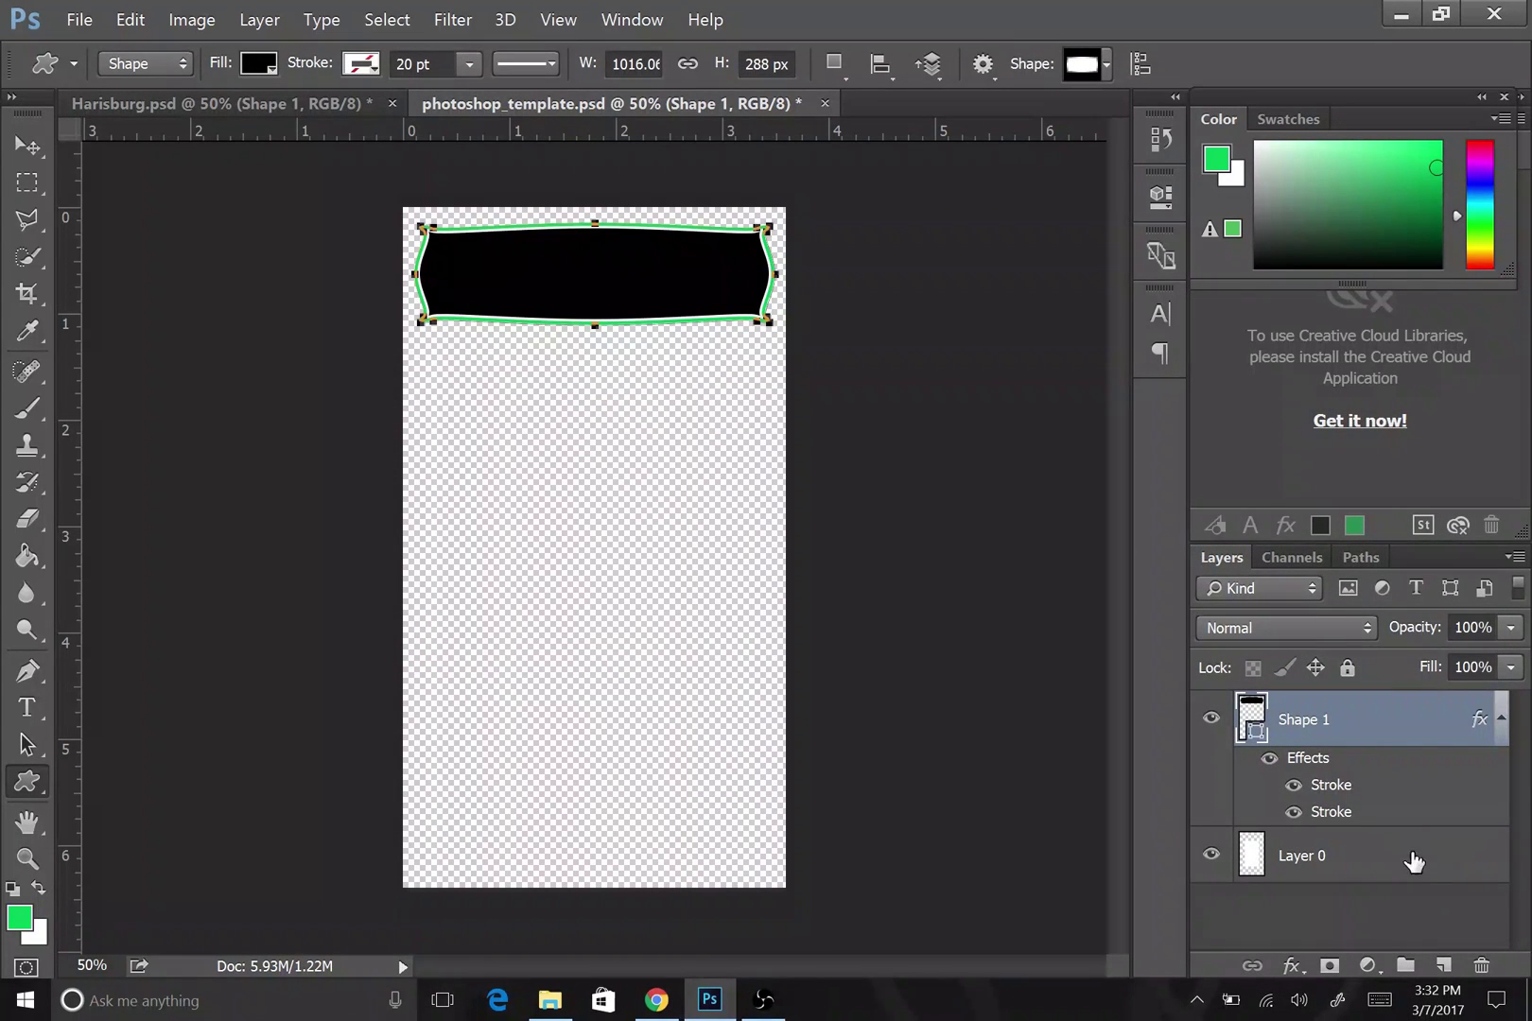
- Nudge the stroked banner slightly with the Move tool and add an empty Layer 1 above it
{"action": "left_click", "coordinate": [26, 145]}
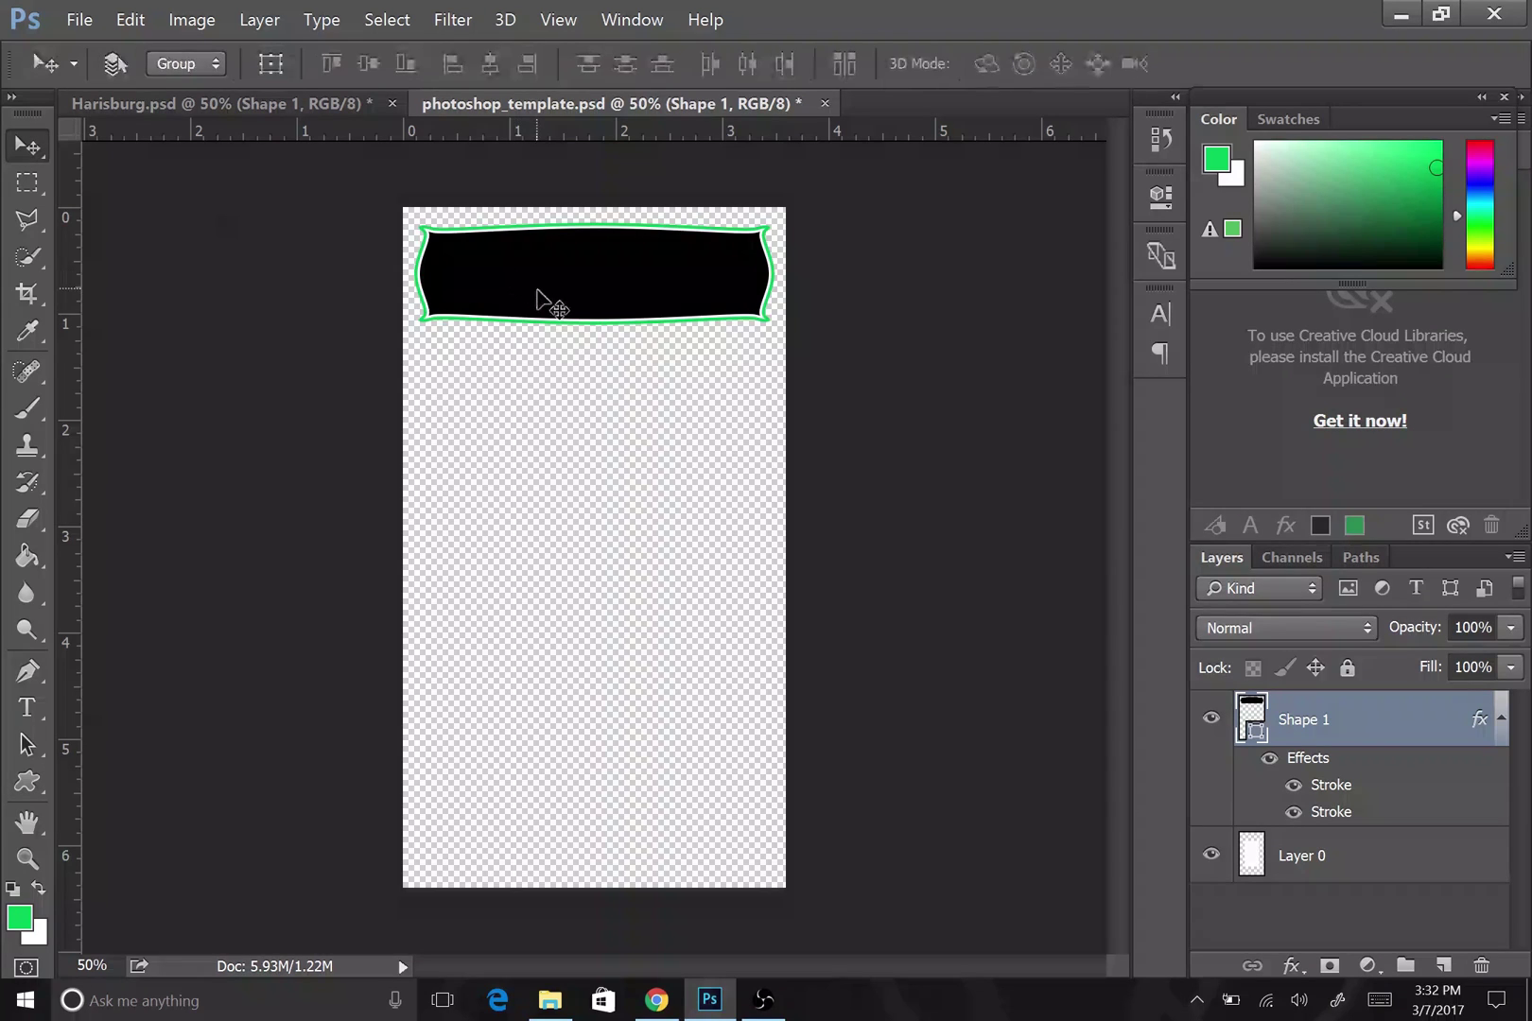
{"action": "left_click_drag", "start_coordinate": [543, 301], "coordinate": [542, 292]}
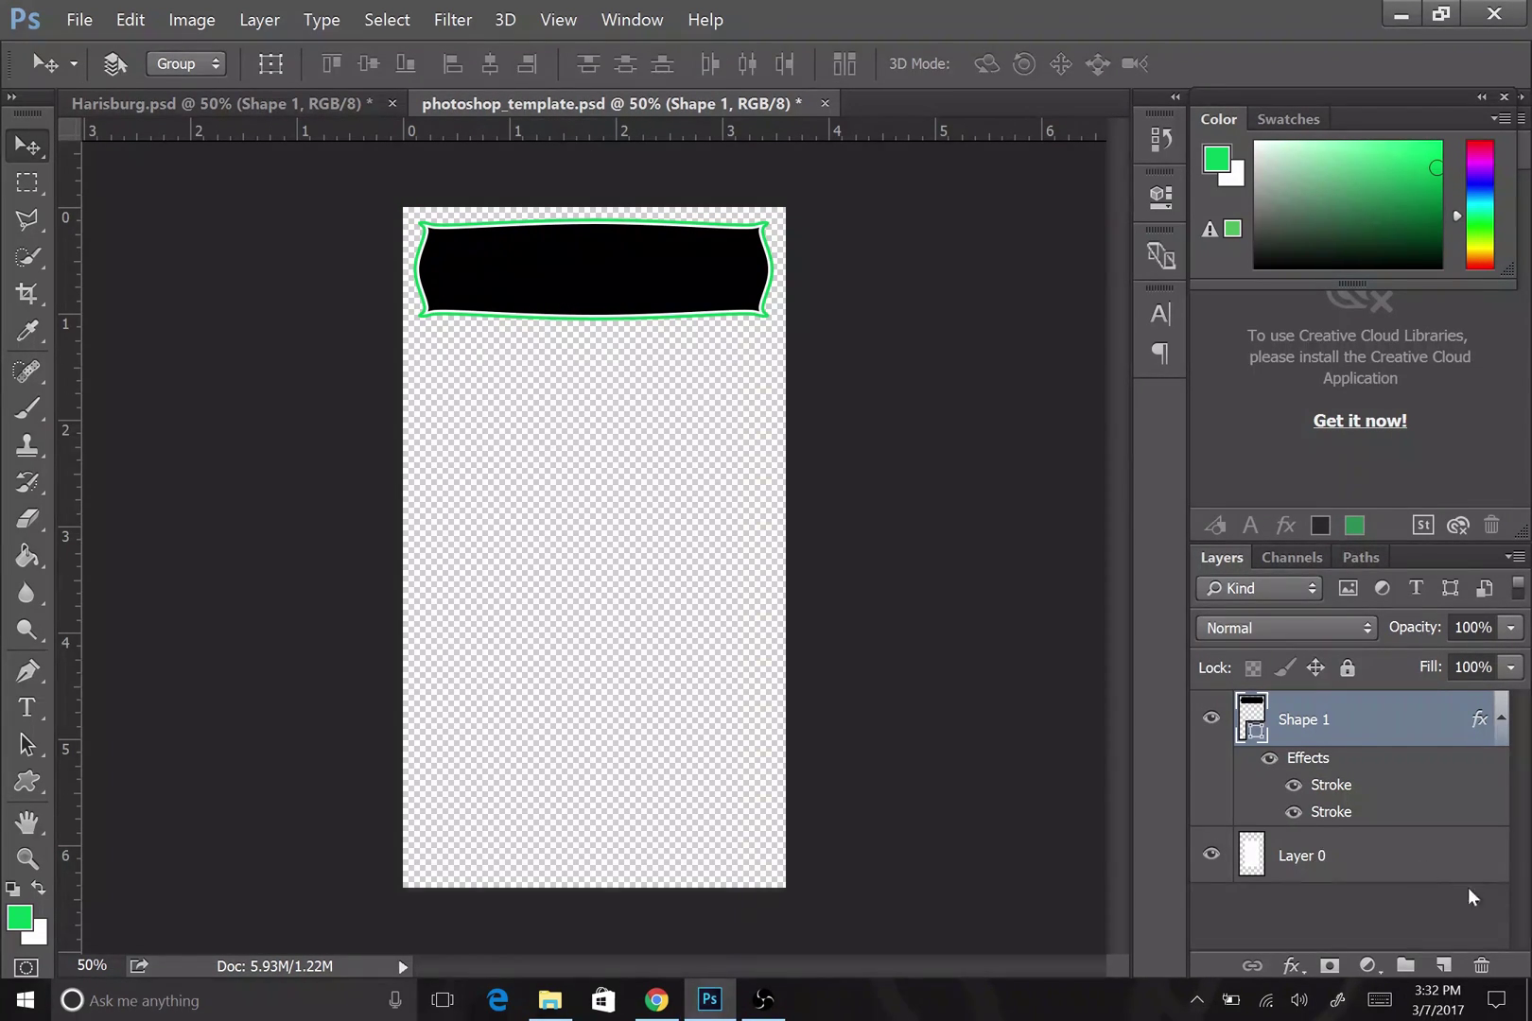
{"action": "left_click", "coordinate": [1444, 965]}
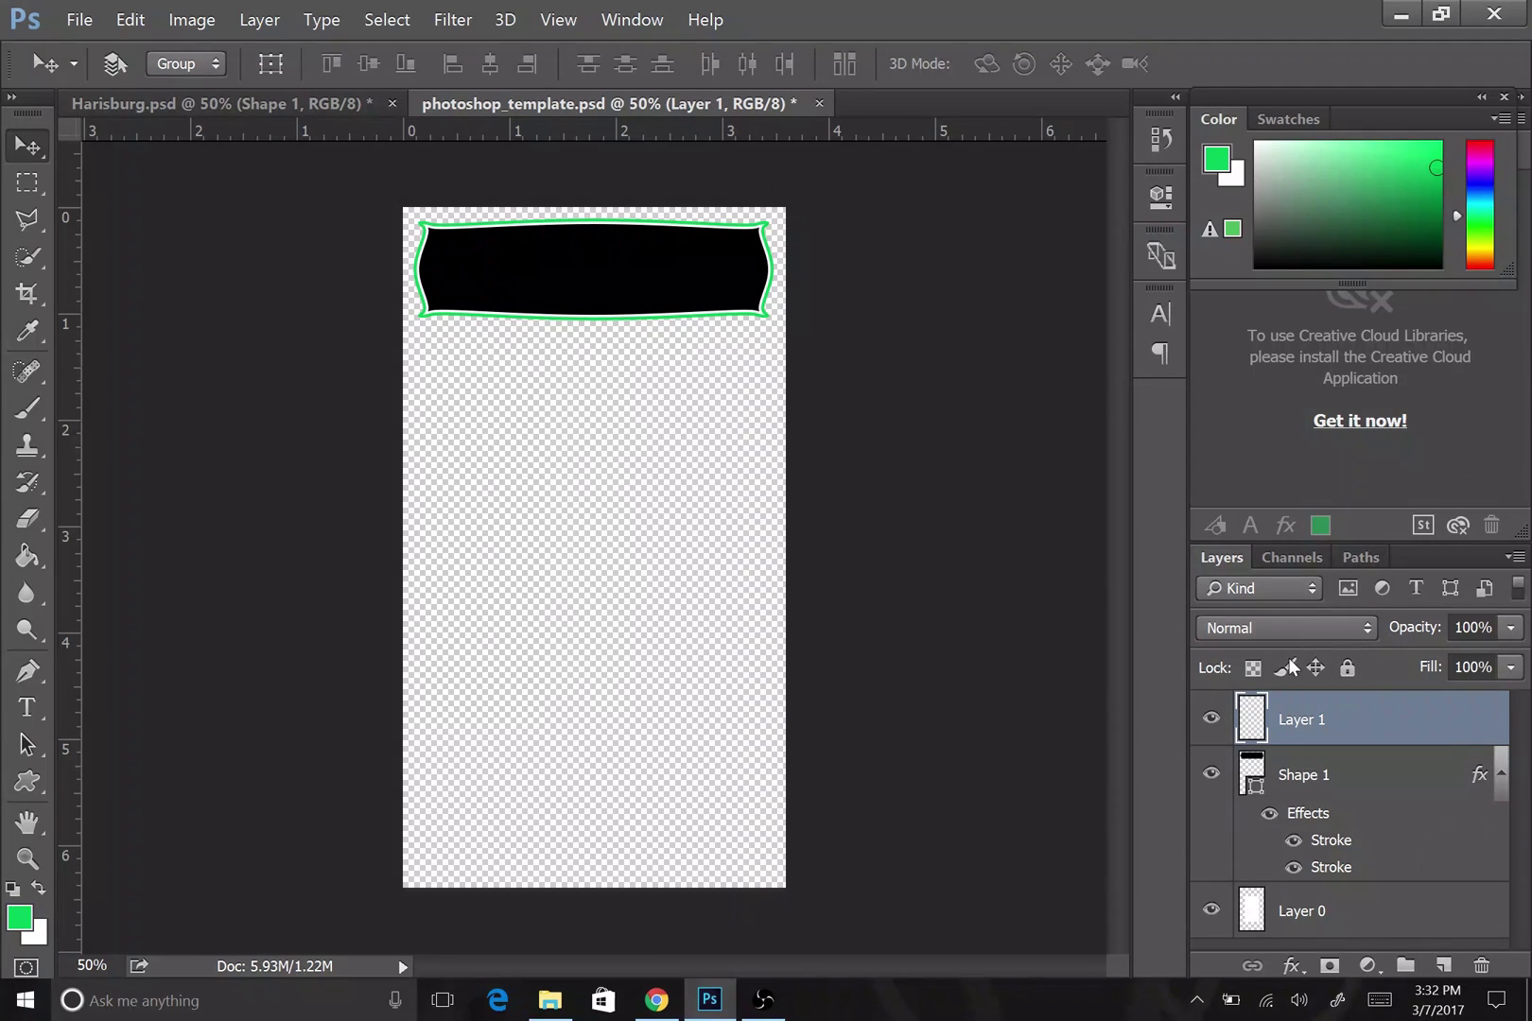
- Start a text layer on the banner and check which font Harisburg.psd's title uses
{"action": "left_click", "coordinate": [38, 716]}
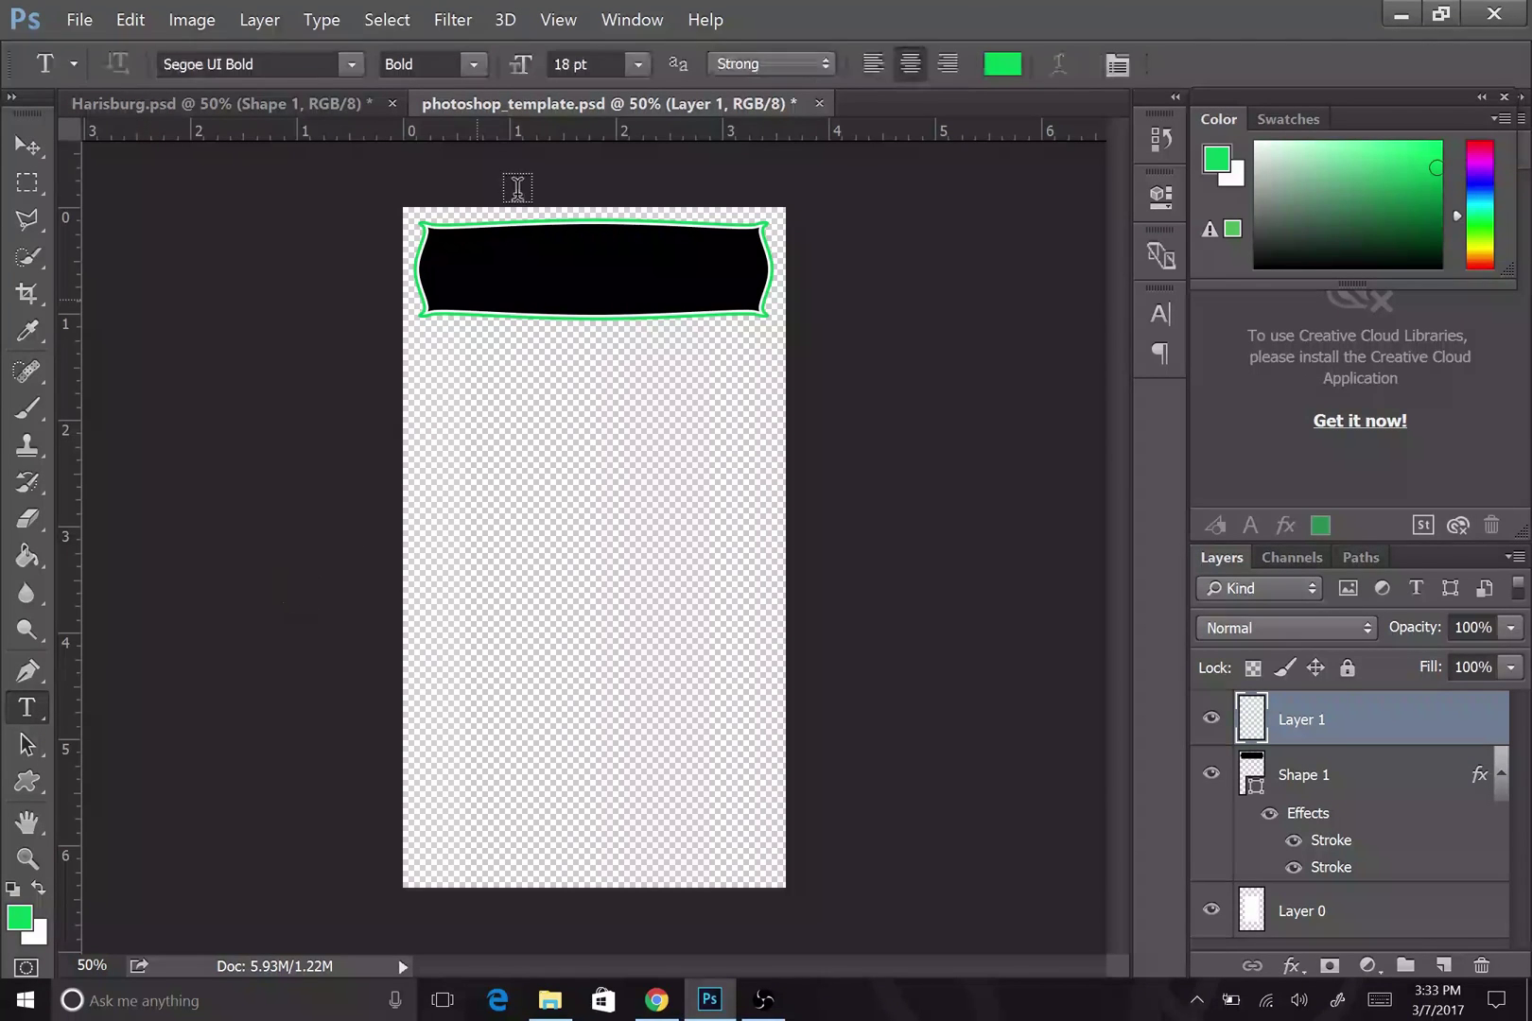
{"action": "left_click", "coordinate": [471, 281]}
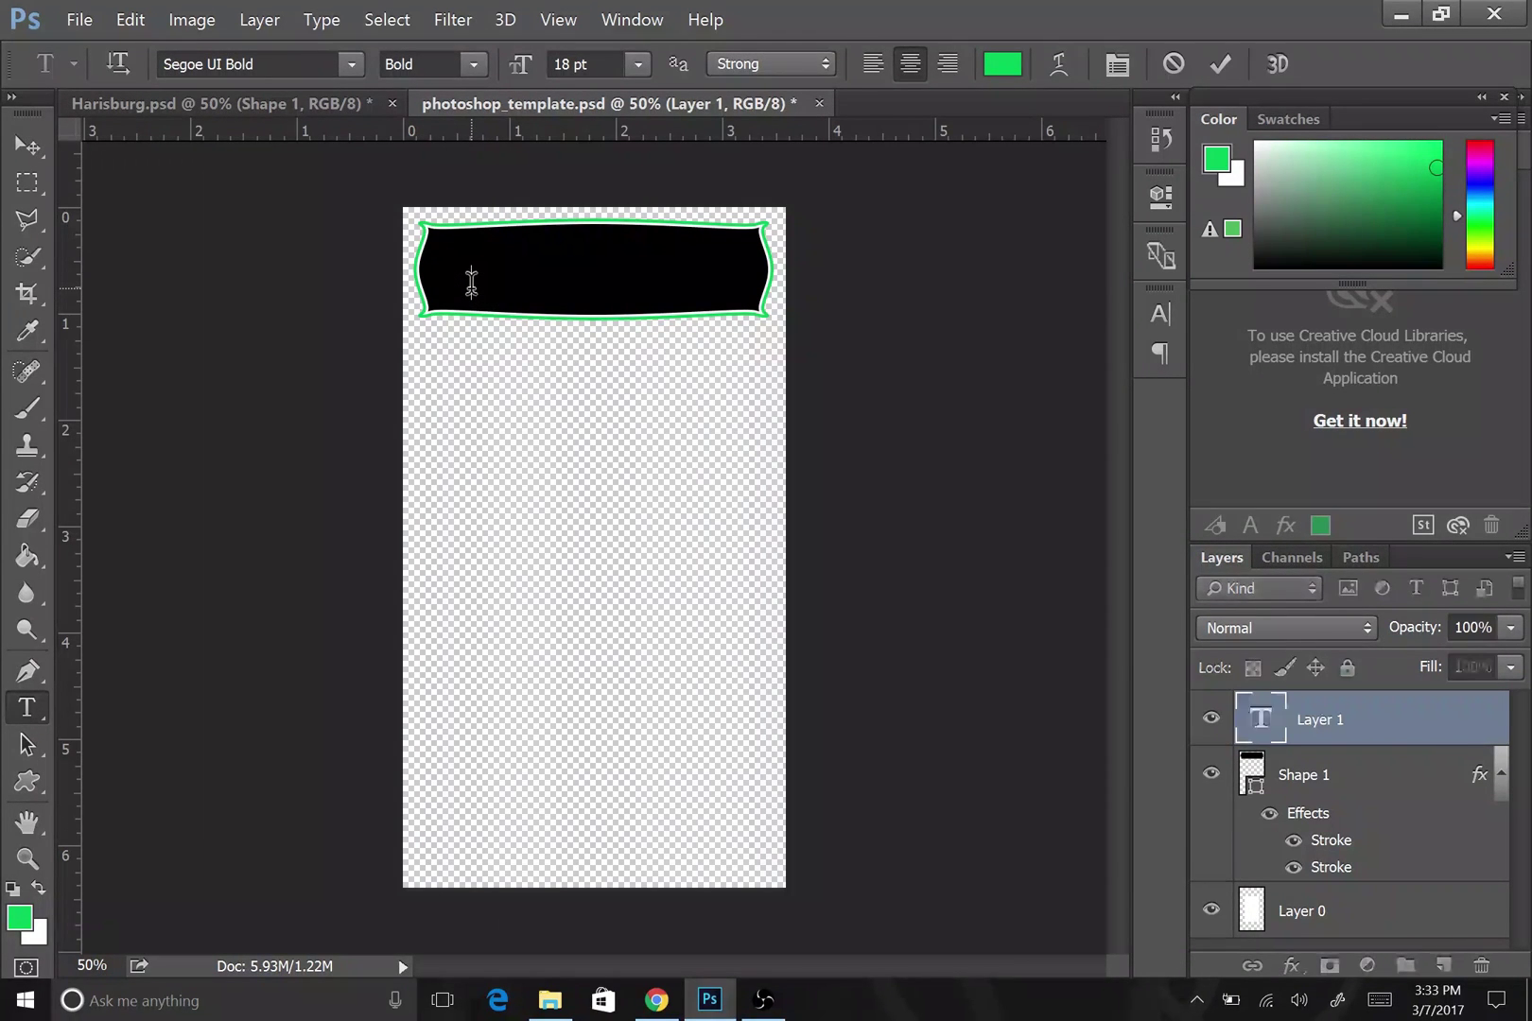
{"action": "left_click", "coordinate": [185, 106]}
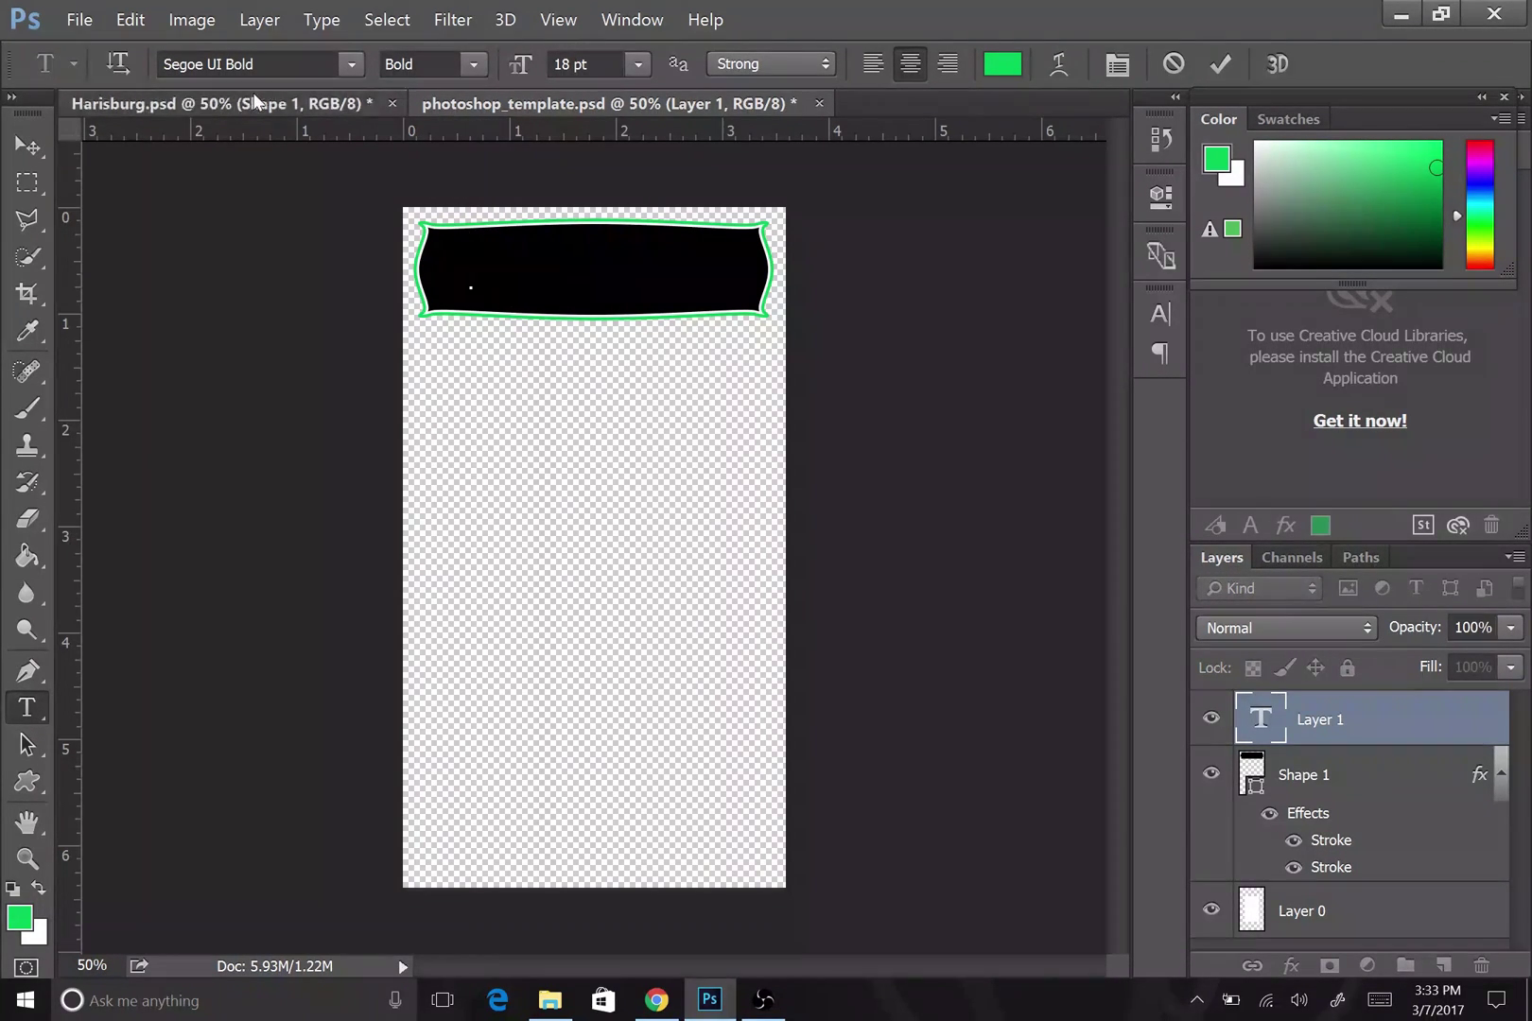
{"action": "left_click", "coordinate": [506, 105]}
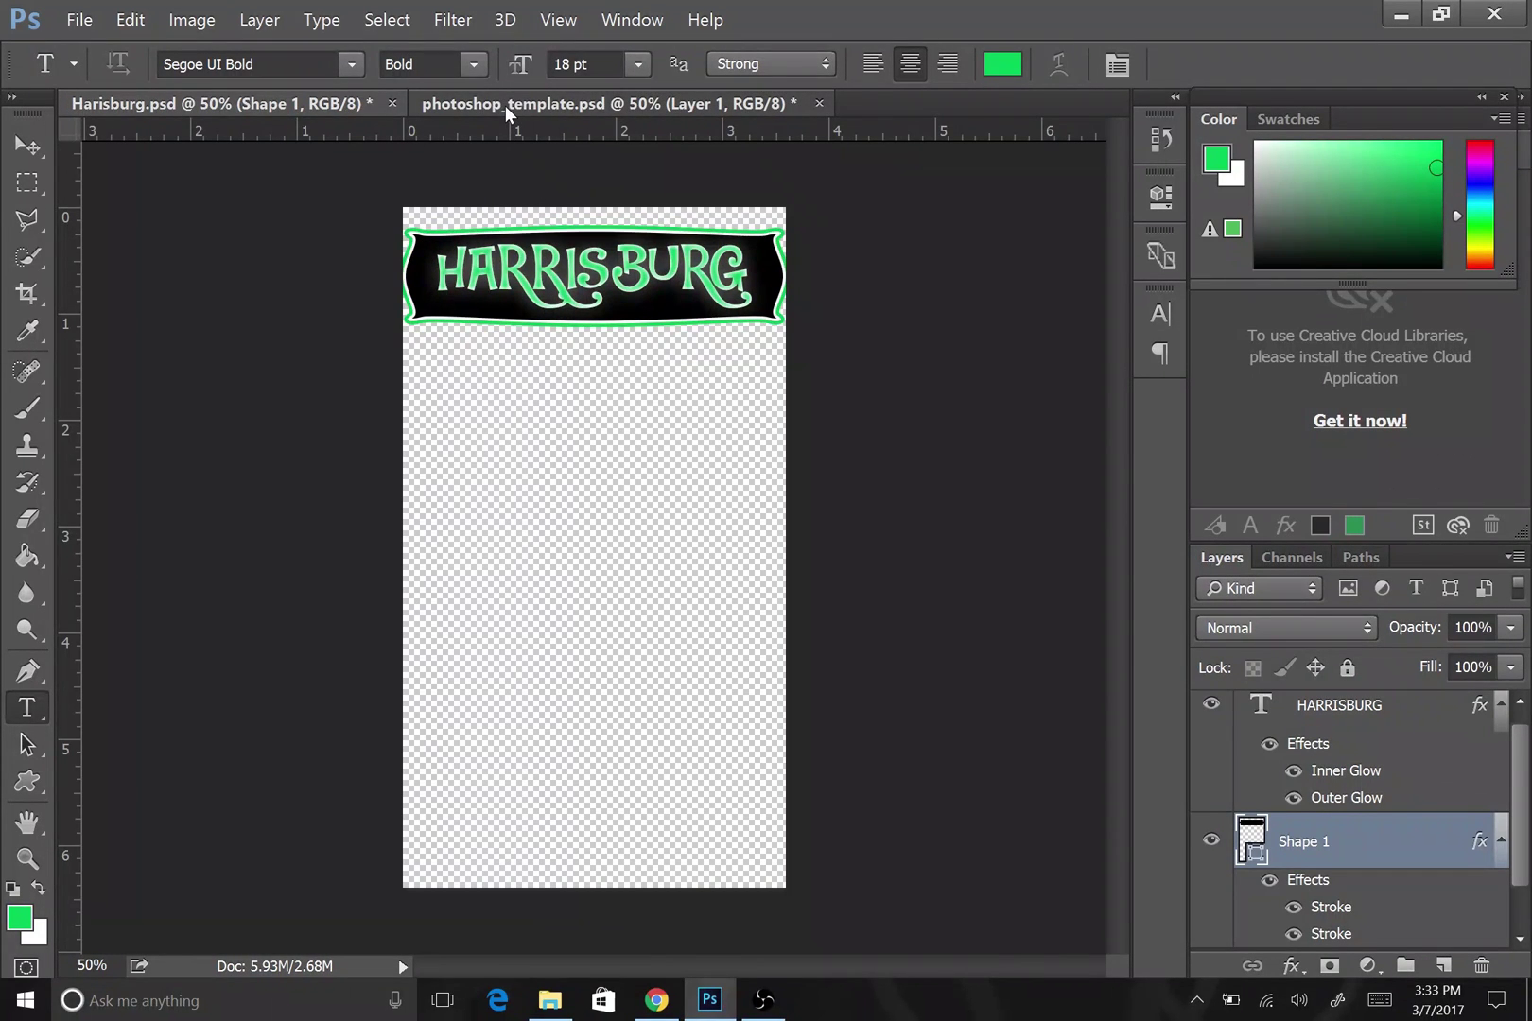
{"action": "left_click", "coordinate": [354, 107]}
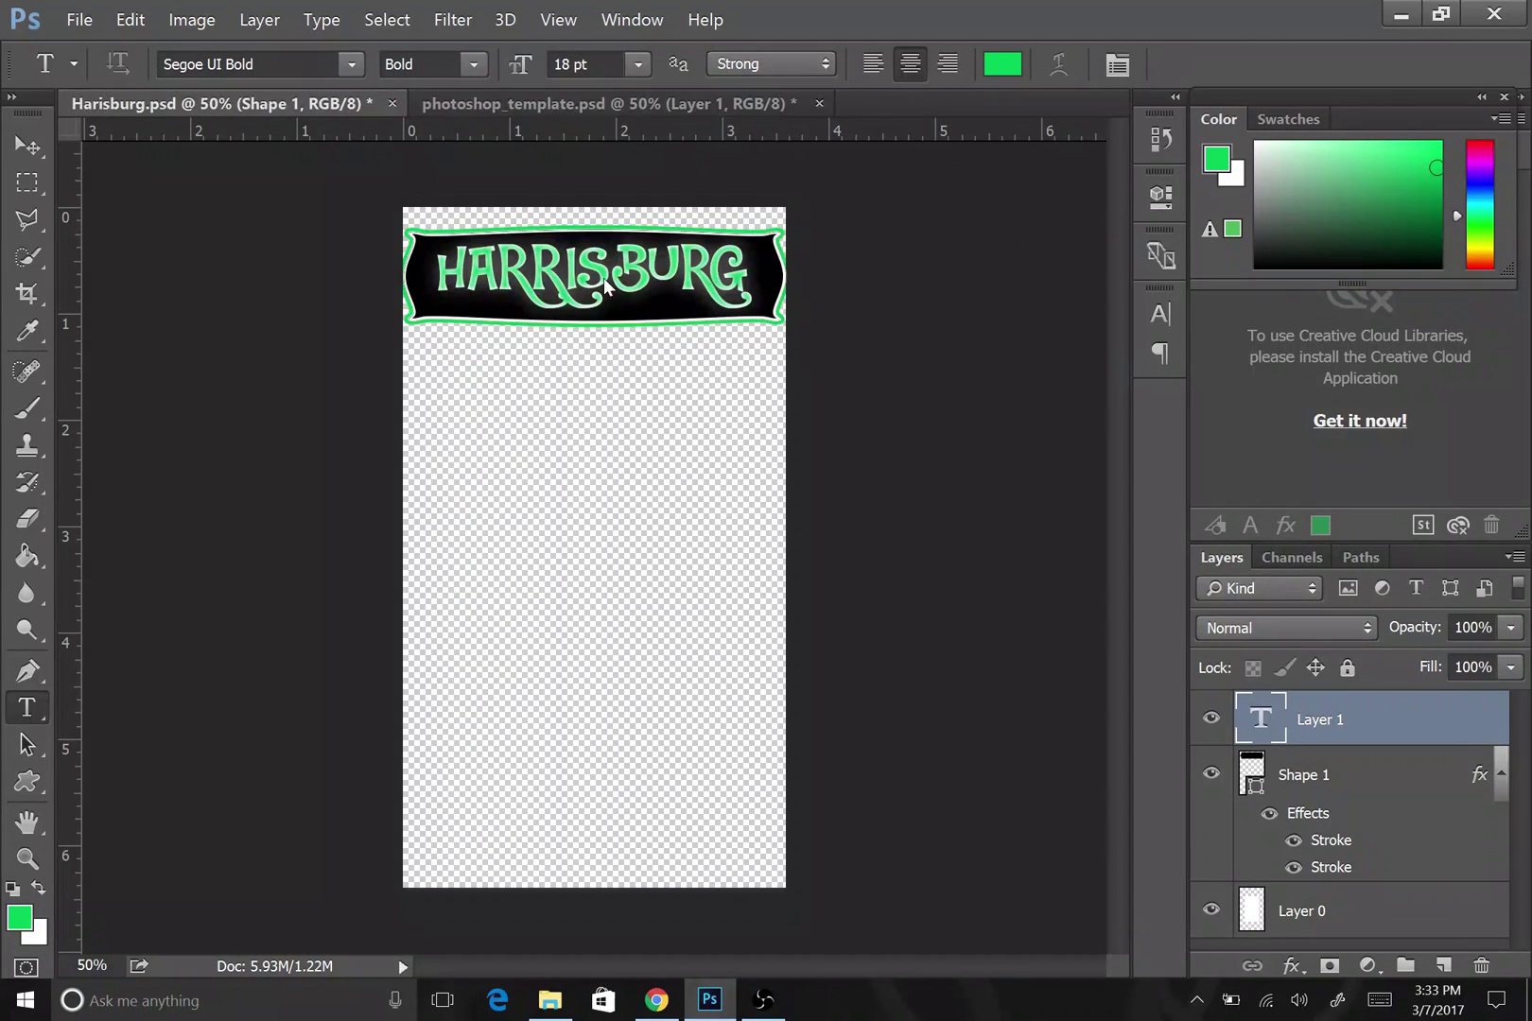
{"action": "left_click", "coordinate": [1369, 717]}
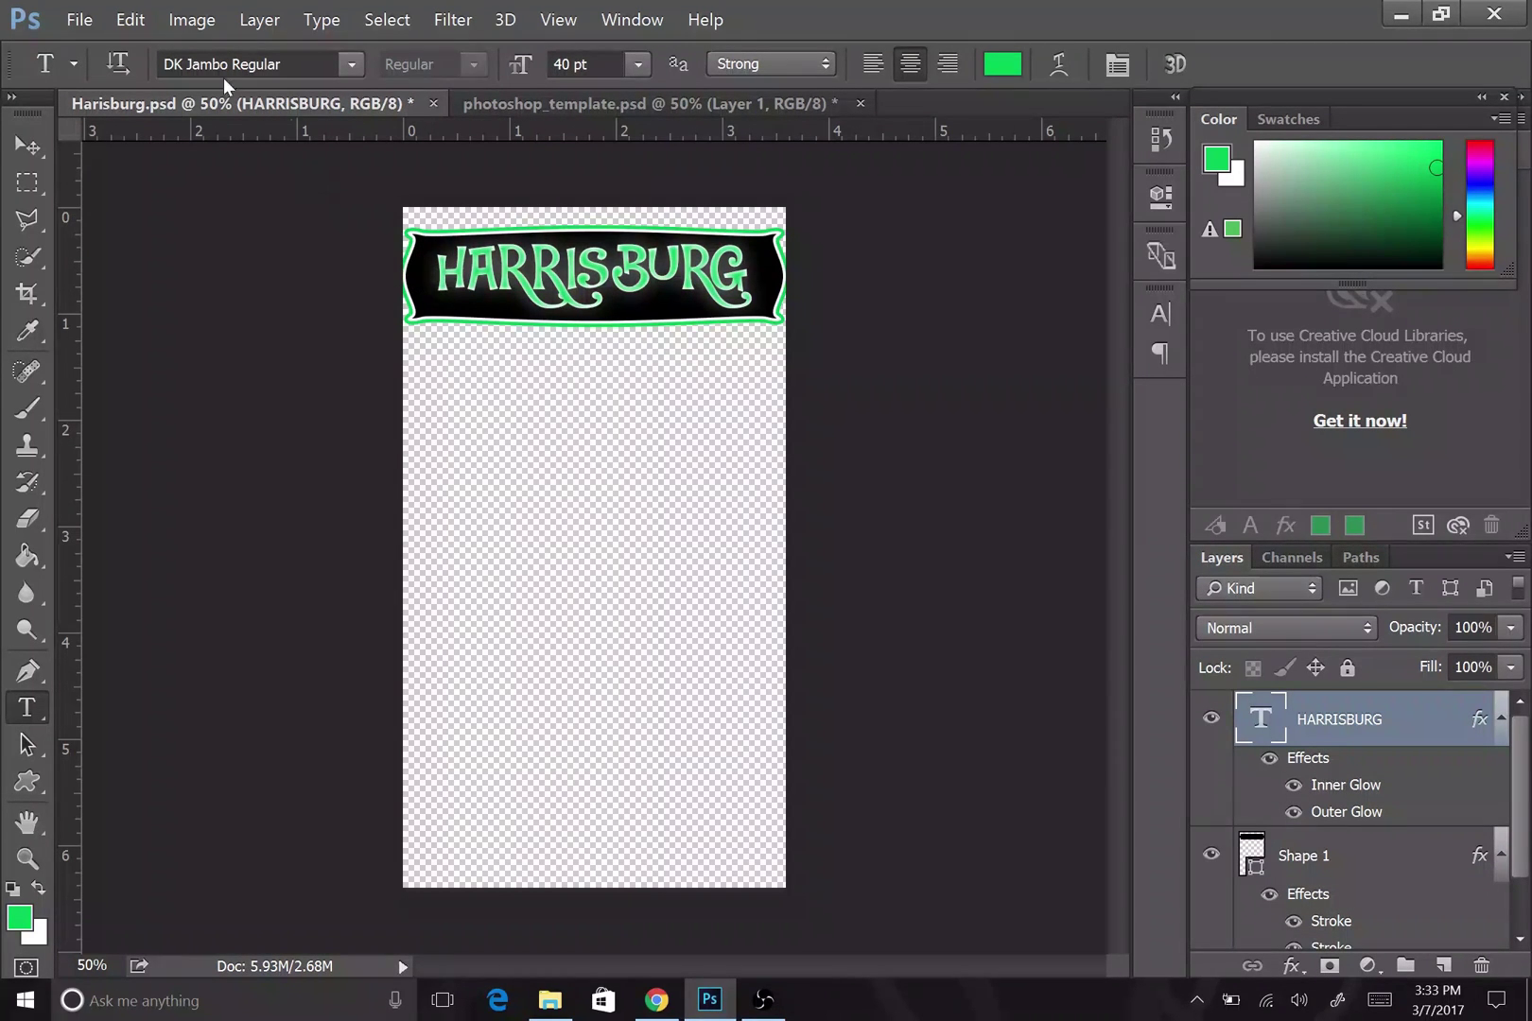
{"action": "left_click", "coordinate": [523, 104]}
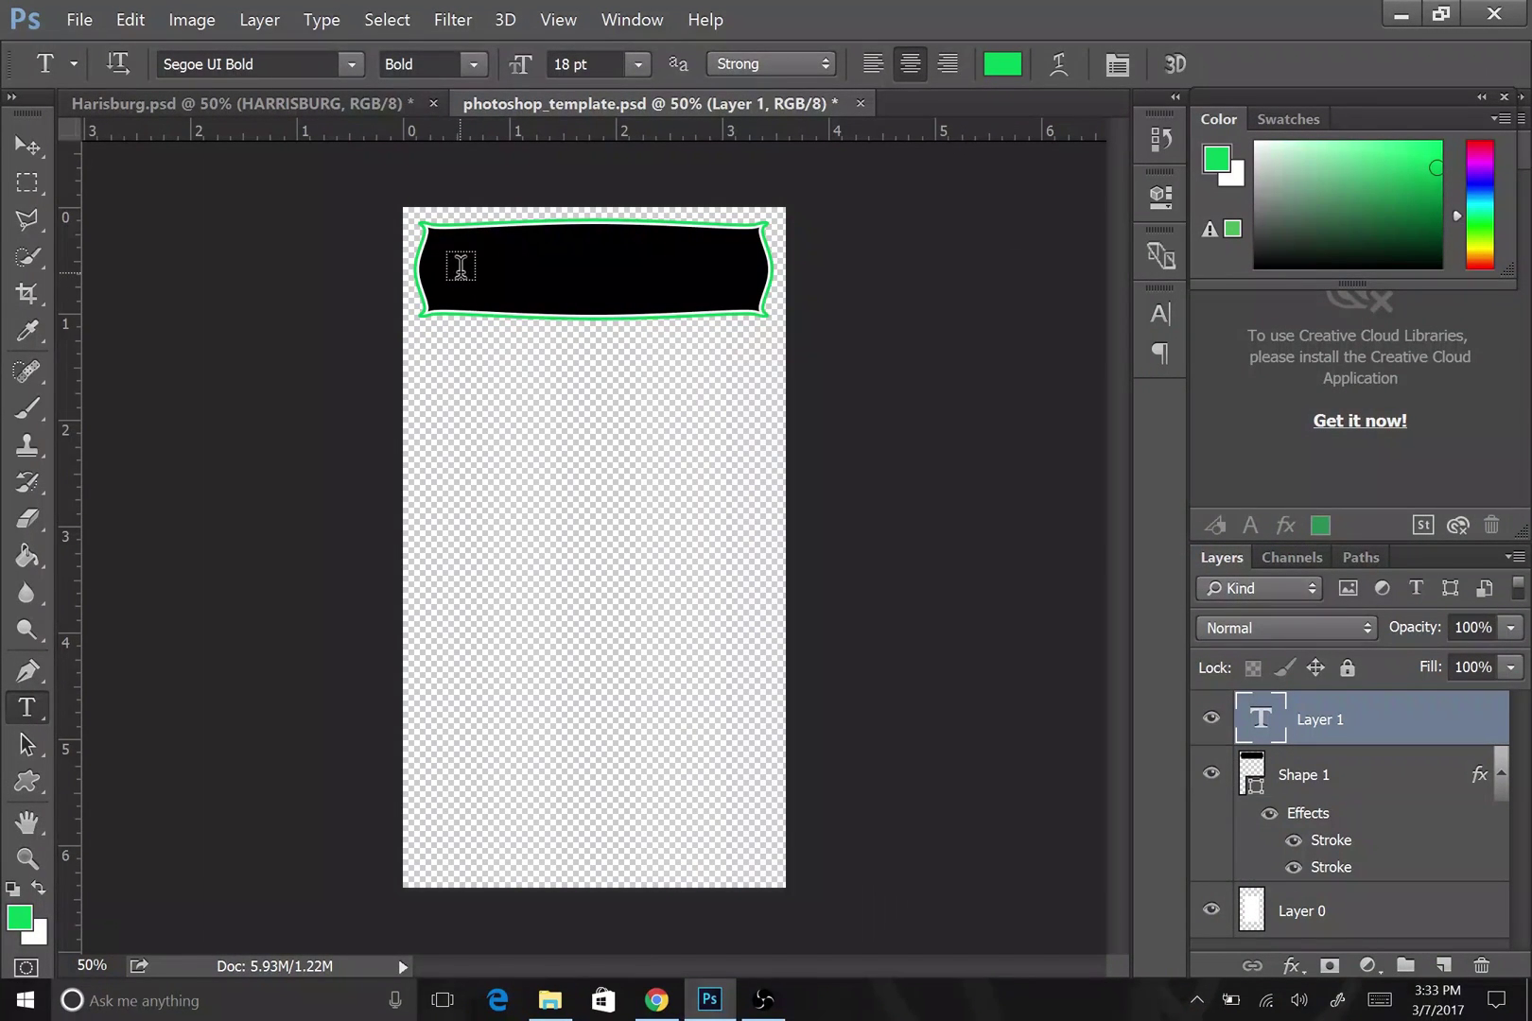
- Set the template's text font to DK Jambo Regular
{"action": "left_click", "coordinate": [346, 60]}
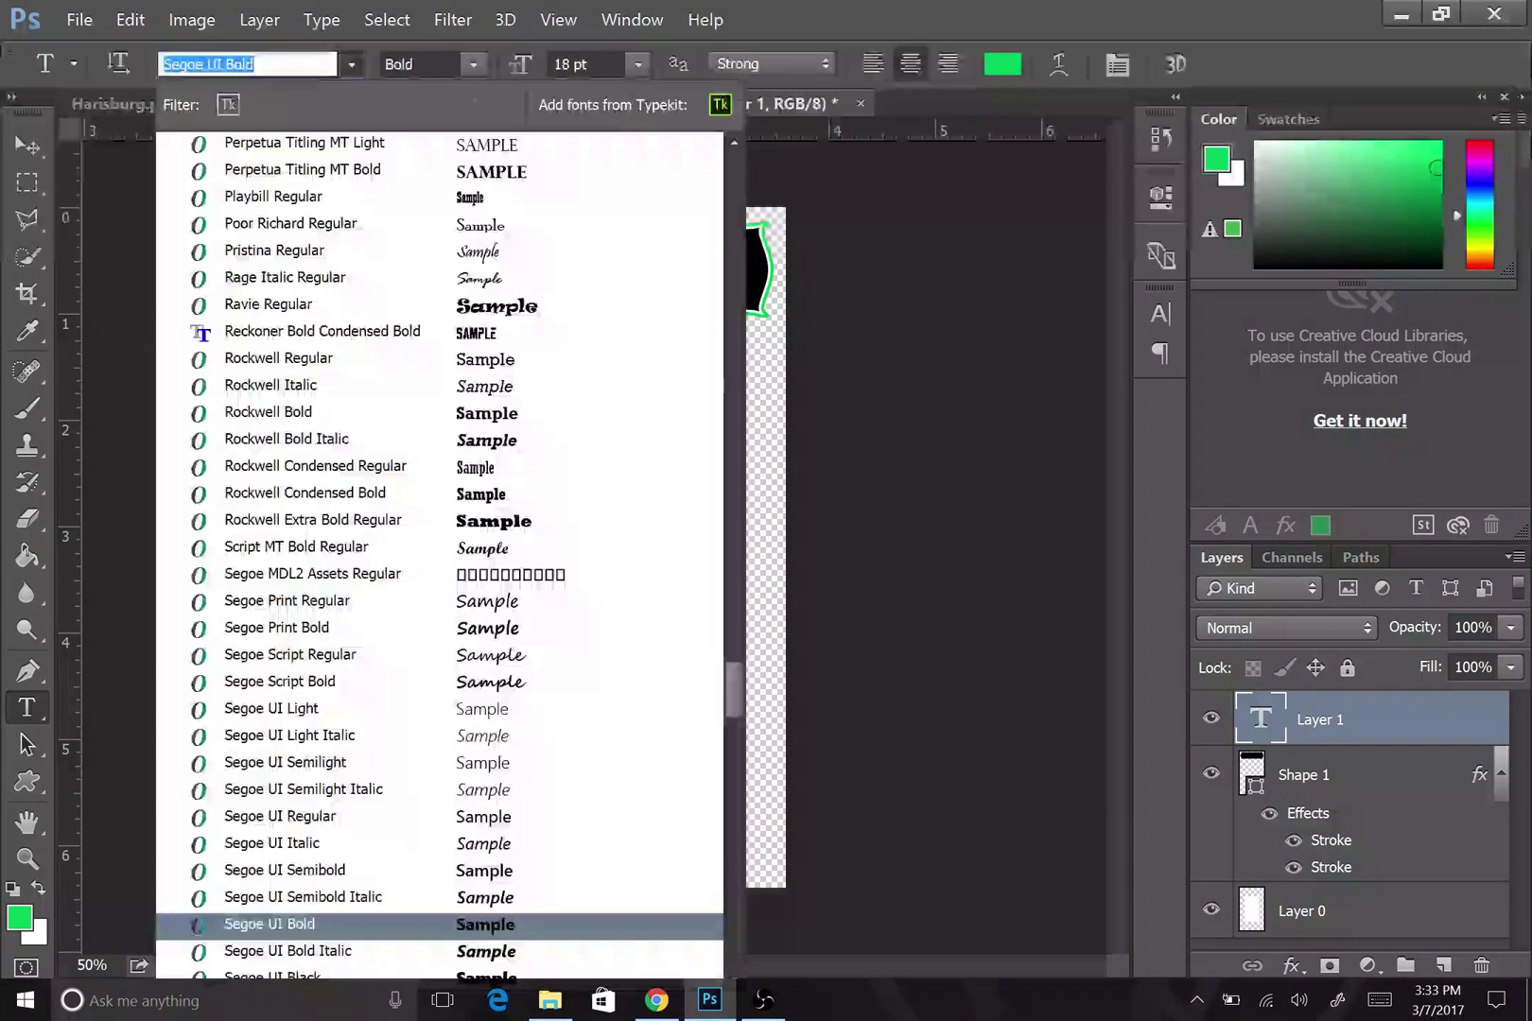
{"action": "type", "text": "dk"}
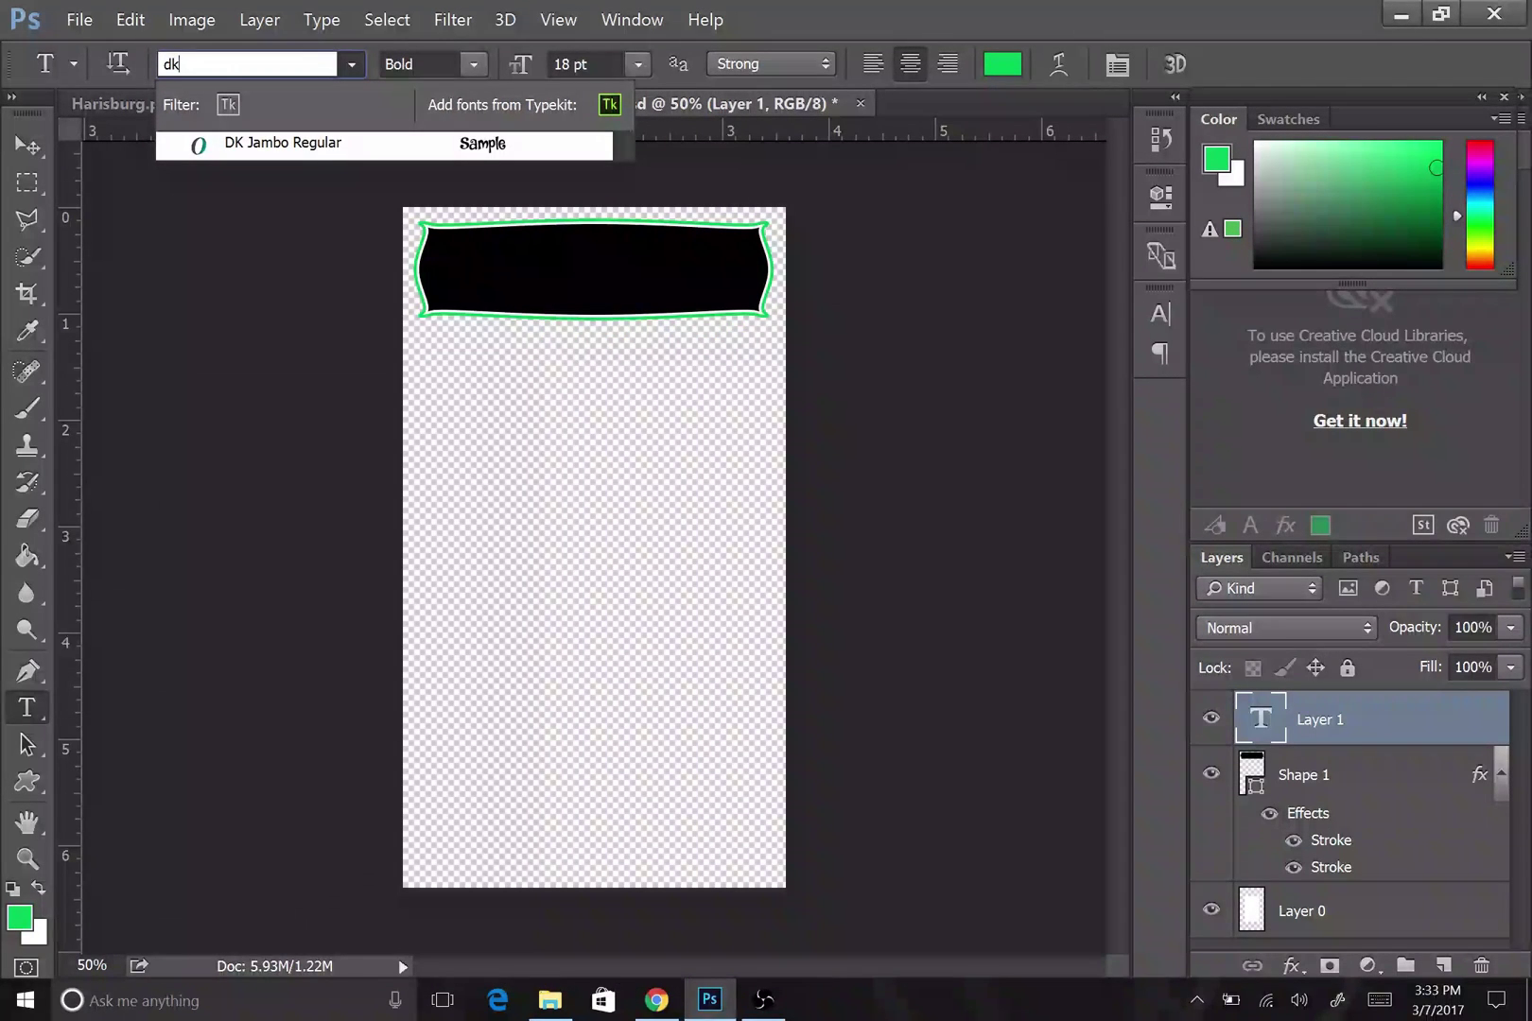
{"action": "left_click", "coordinate": [362, 143]}
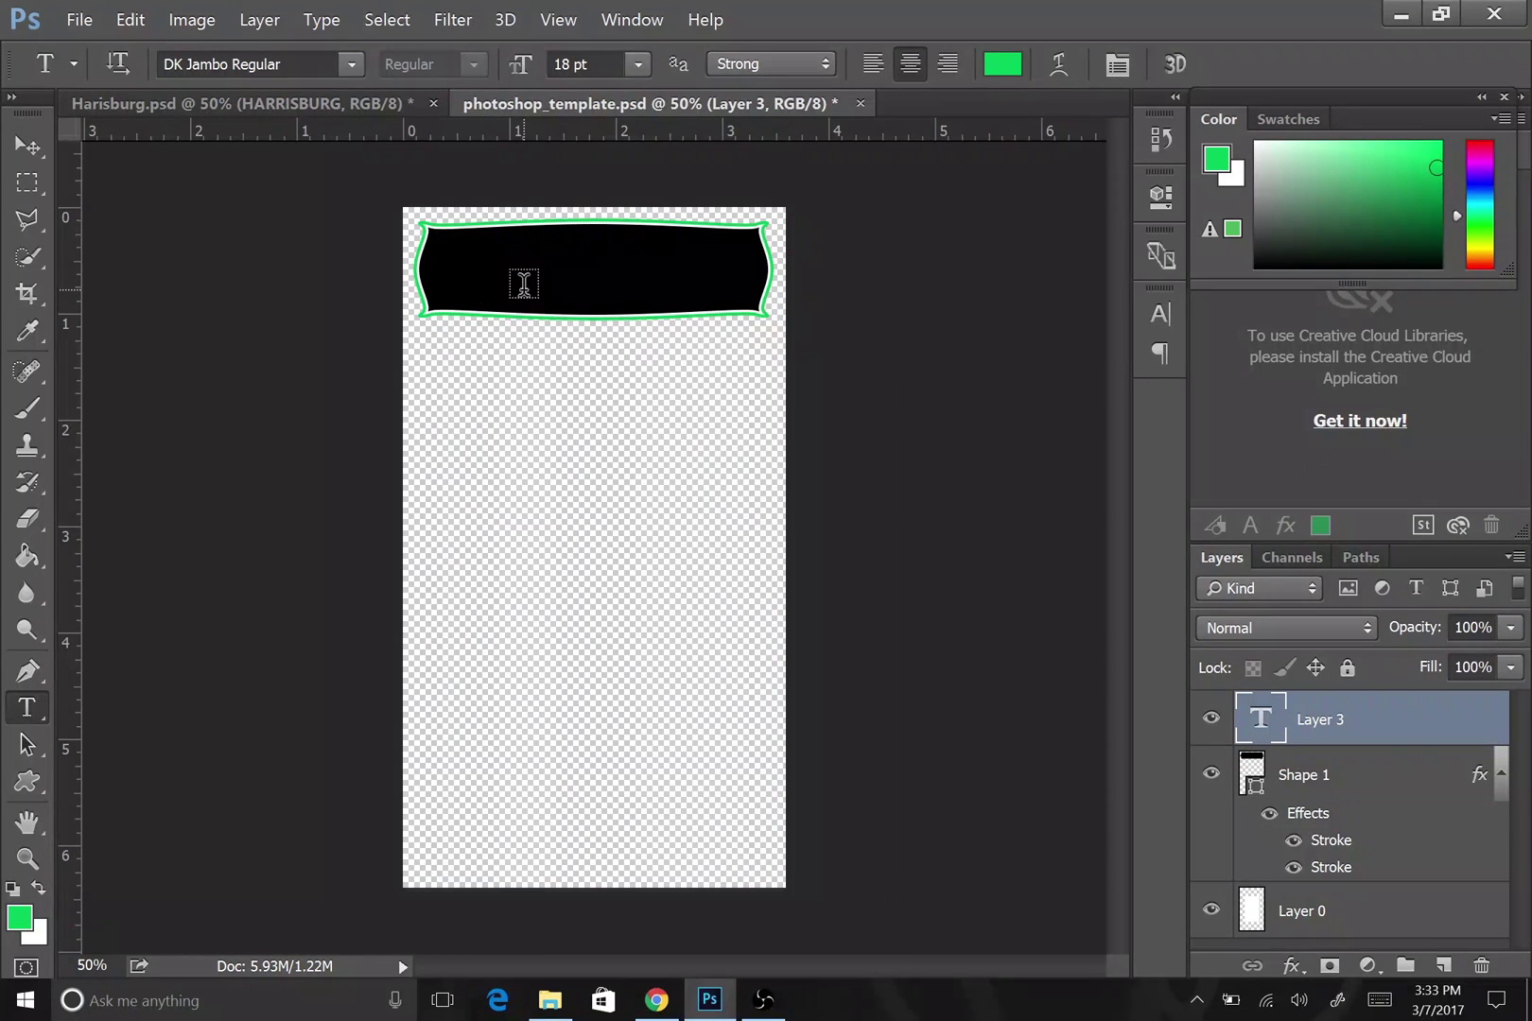
- Type HARRISBURG on the banner at 36 pt
{"action": "left_click", "coordinate": [468, 274]}
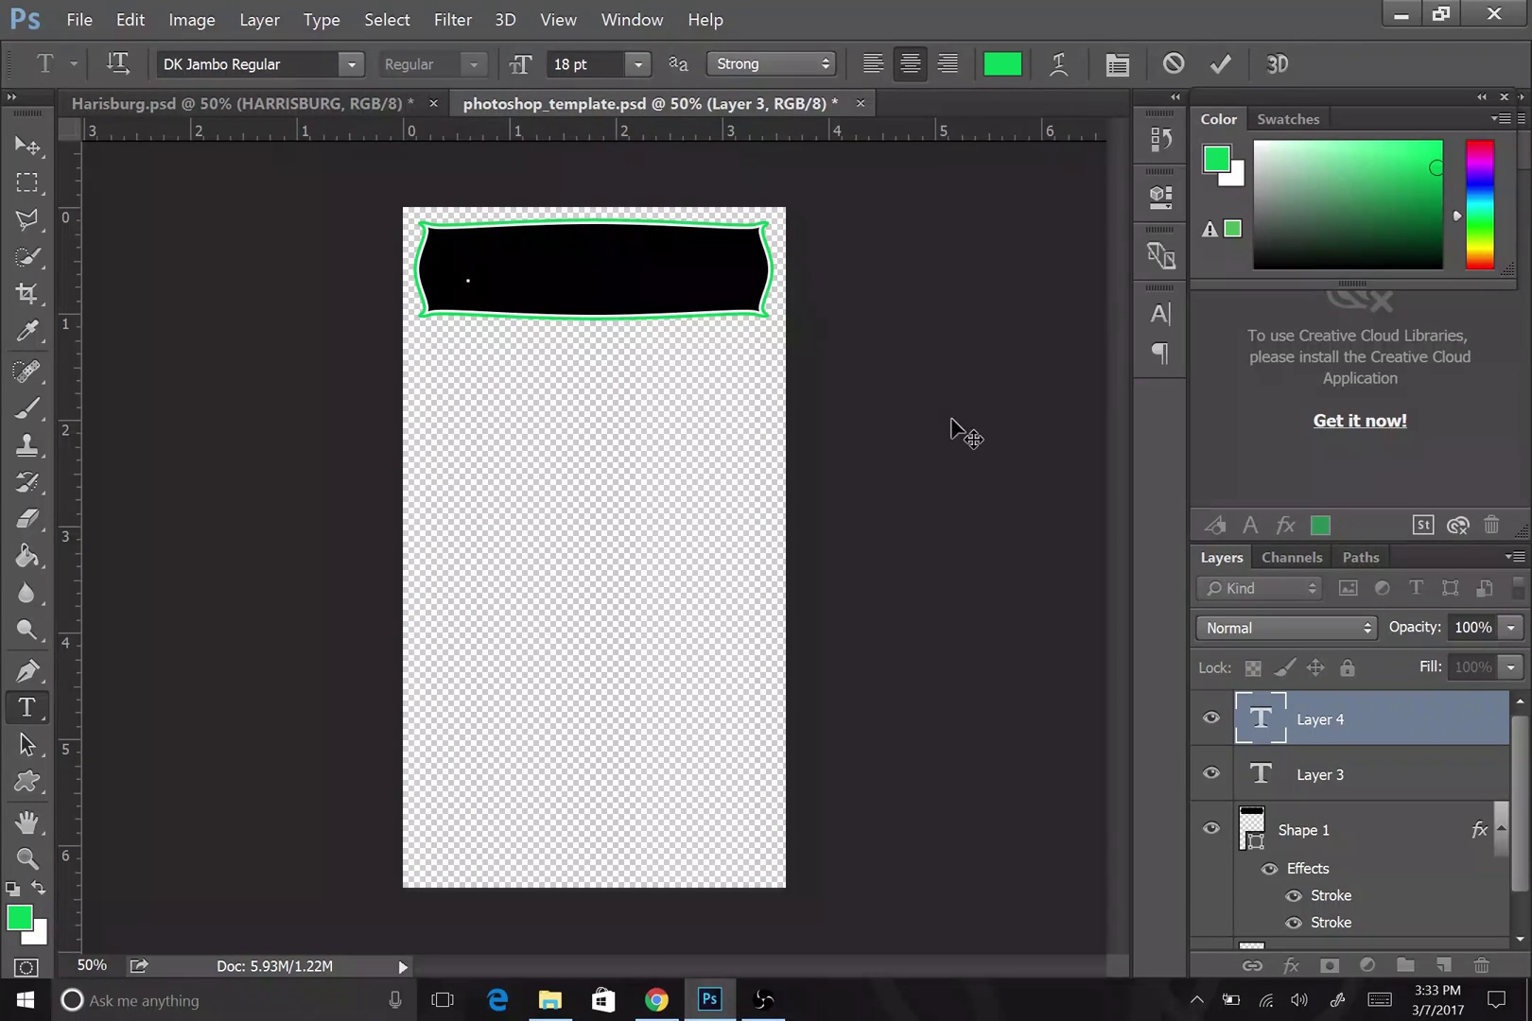
{"action": "left_click", "coordinate": [638, 63]}
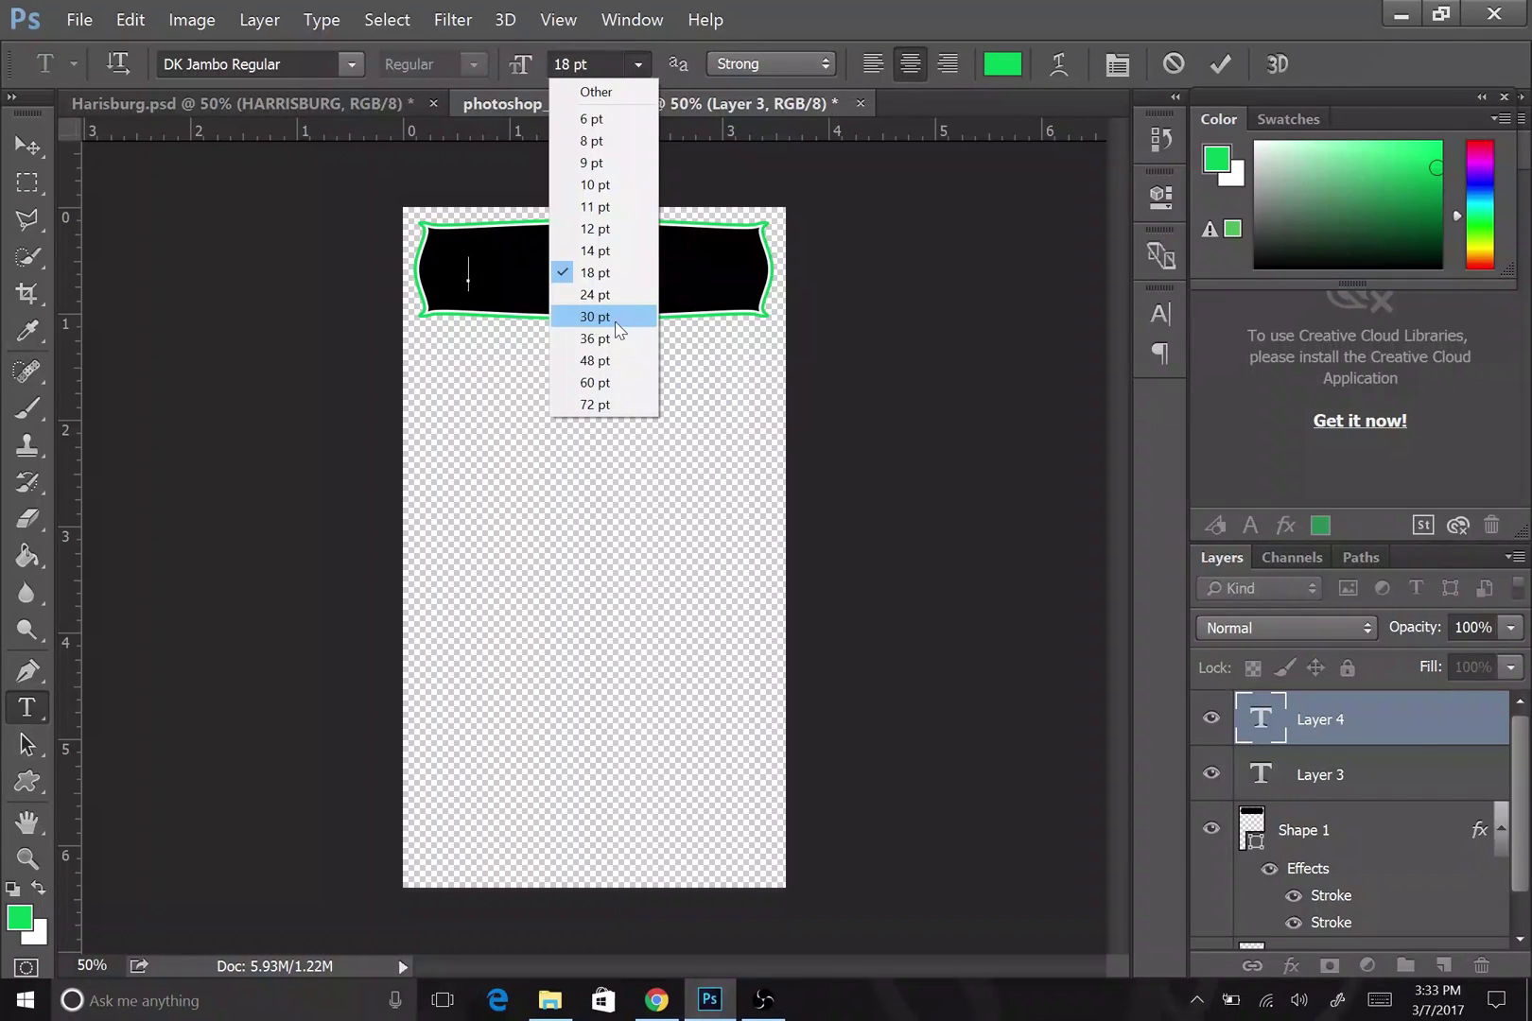
{"action": "left_click", "coordinate": [598, 339]}
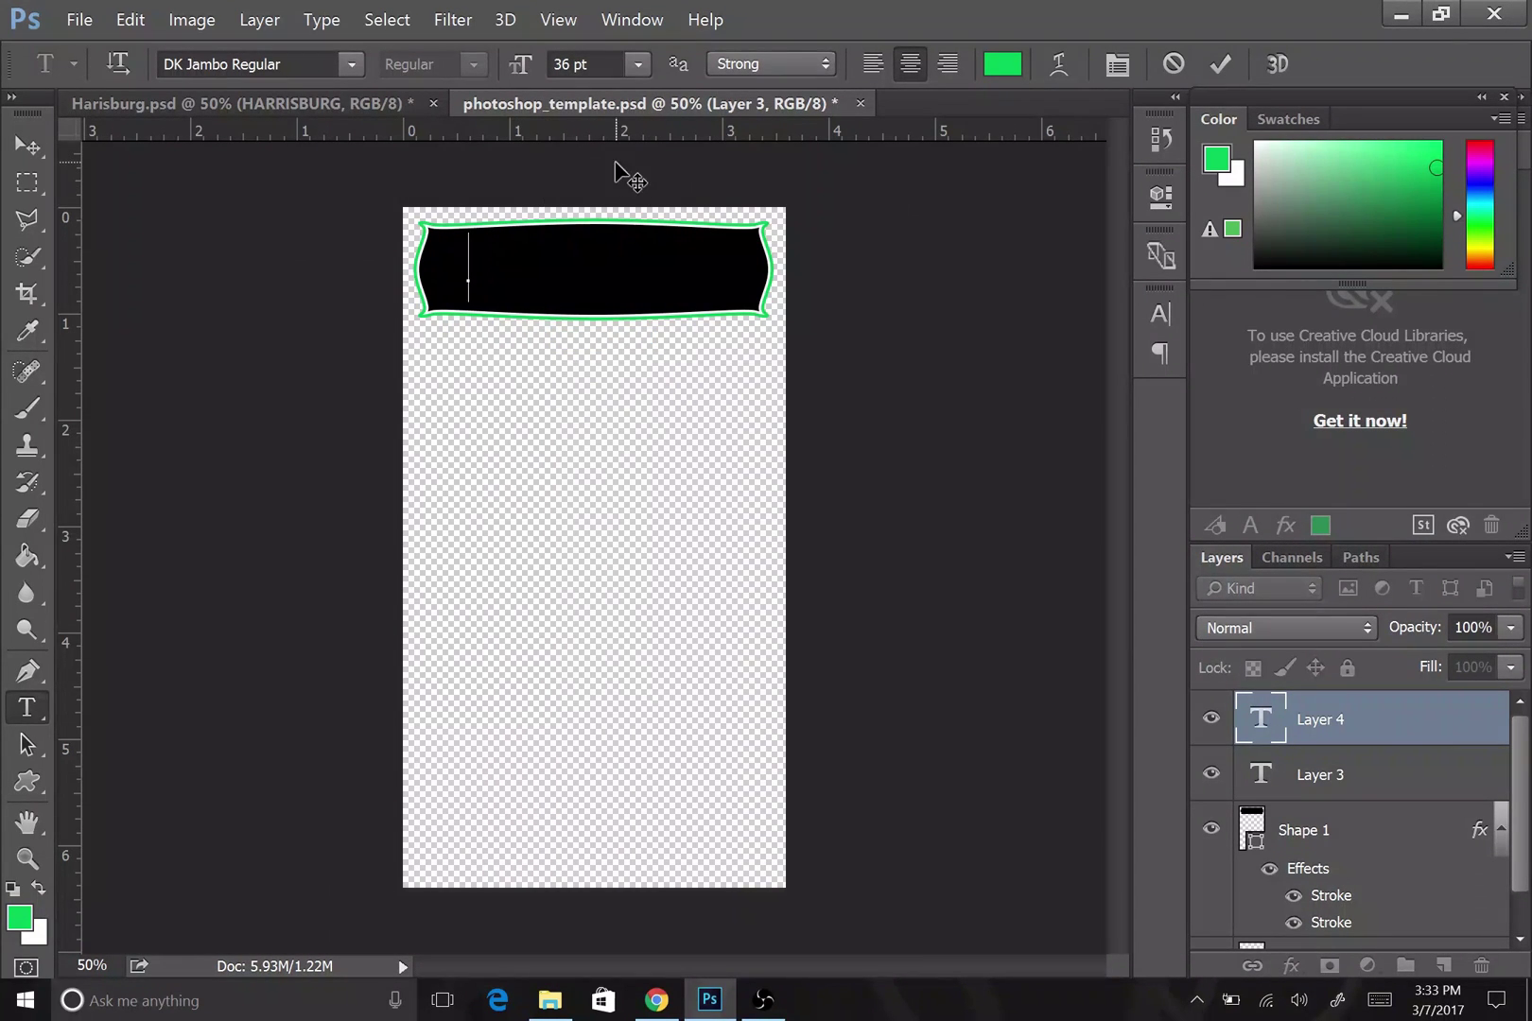
{"action": "type", "text": "HA"}
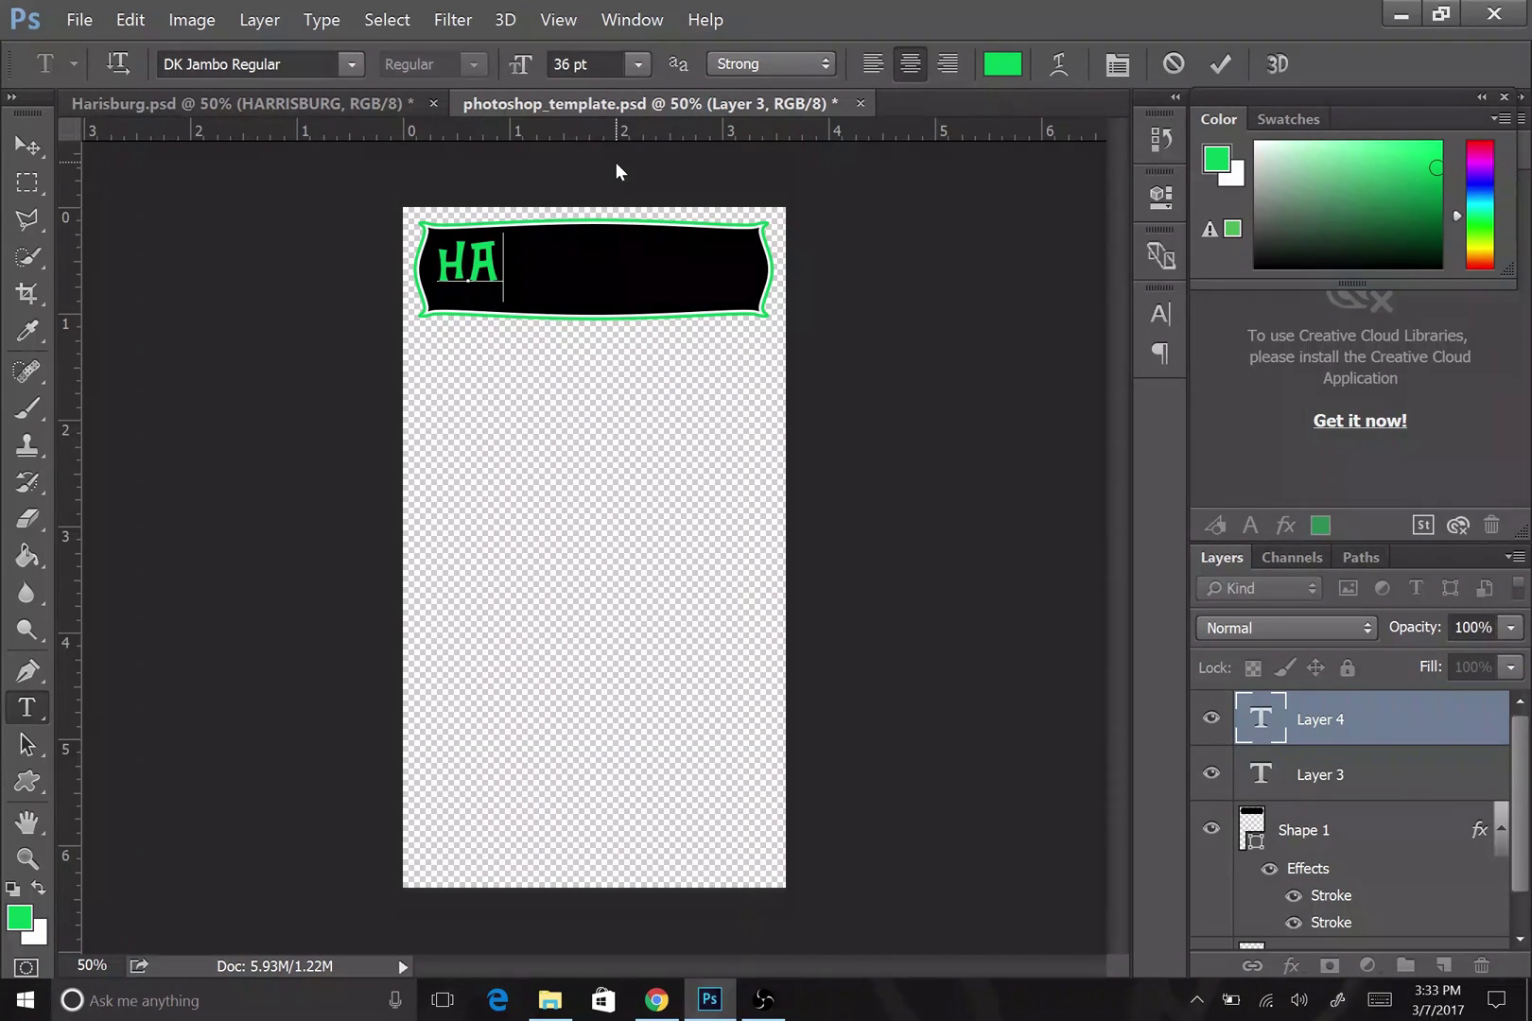
{"action": "type", "text": "RRISH"}
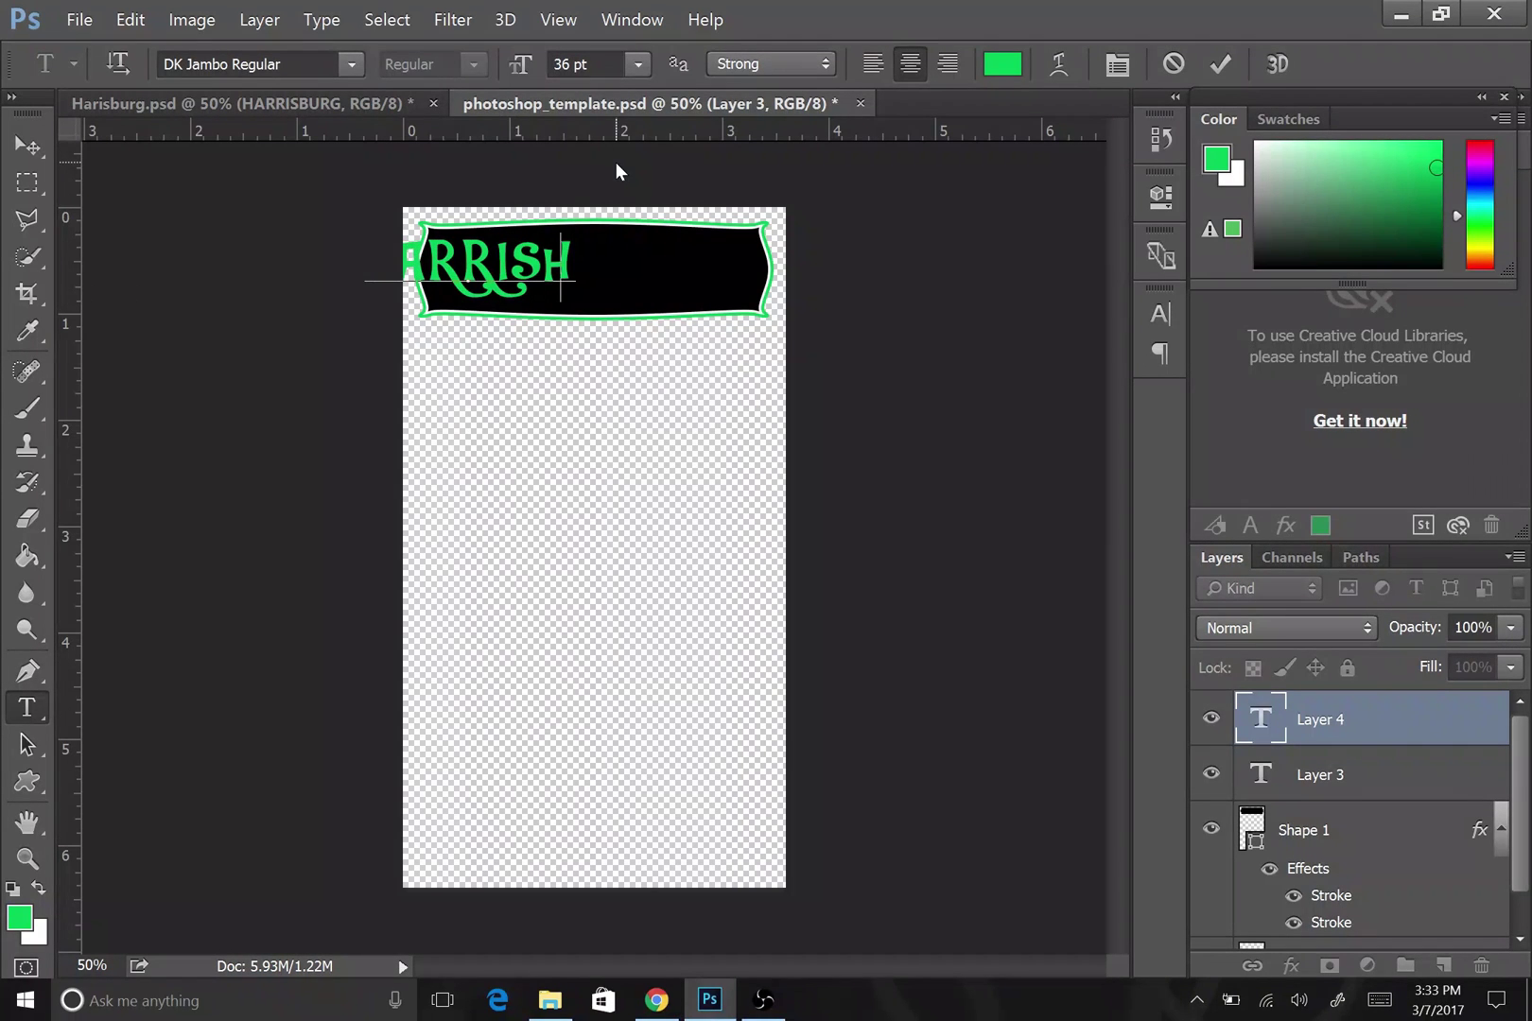
{"action": "key", "text": "BackSpace"}
{"action": "type", "text": "BURG"}
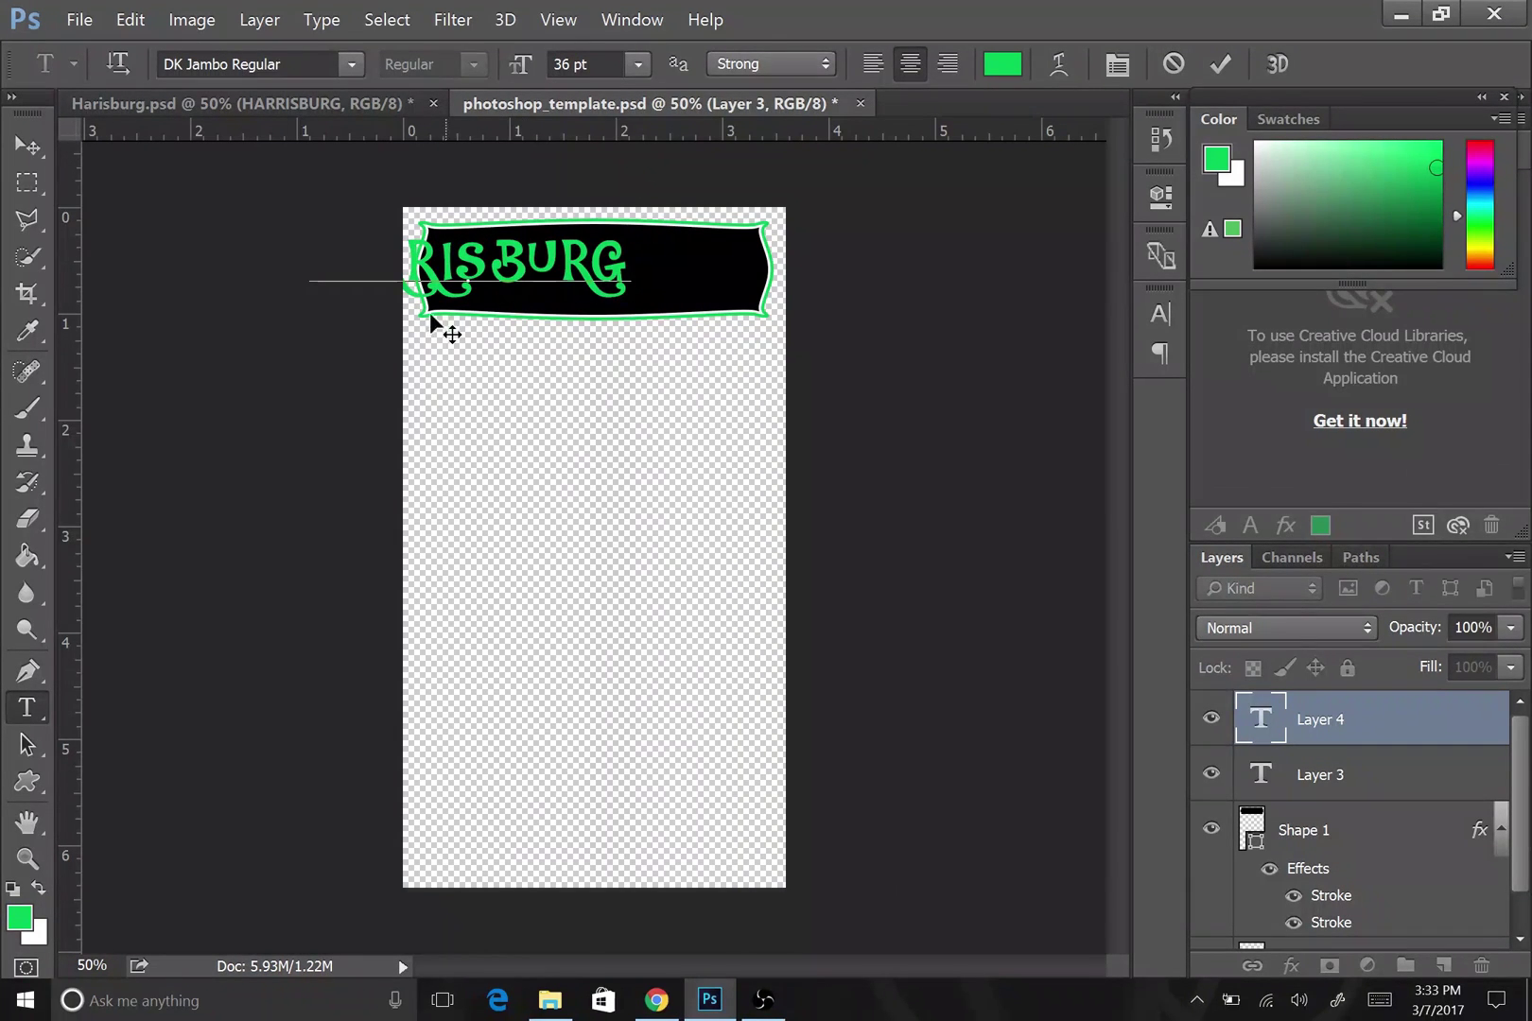
{"action": "left_click_drag", "start_coordinate": [369, 331], "coordinate": [520, 342]}
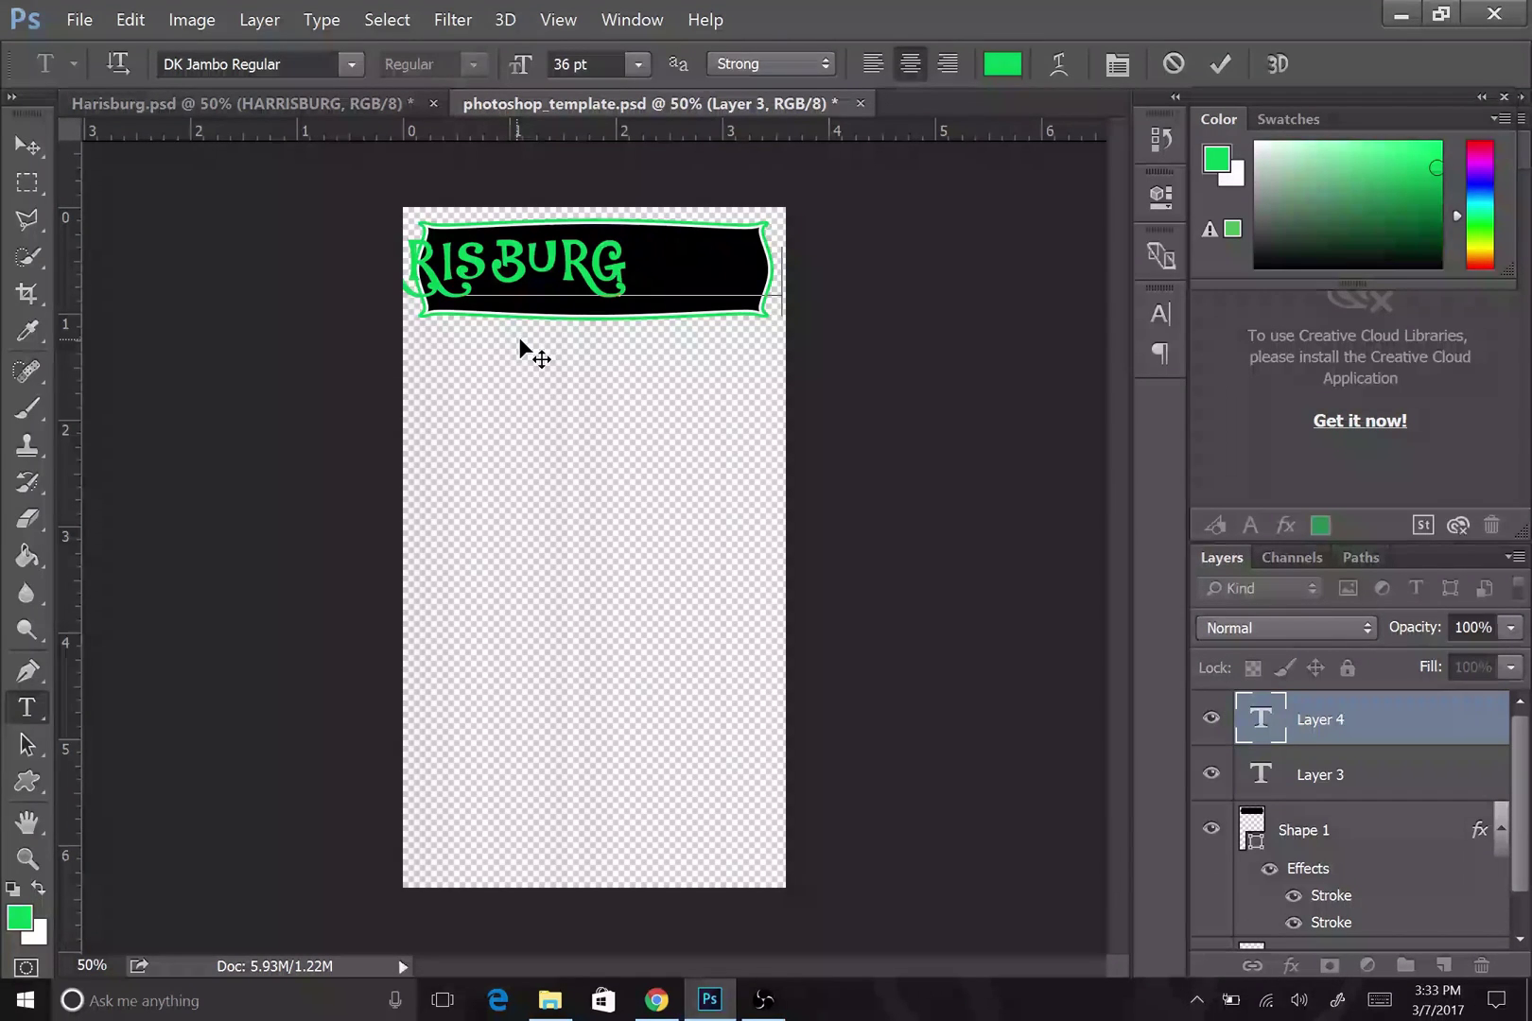
{"action": "key", "text": "ctrl+z"}
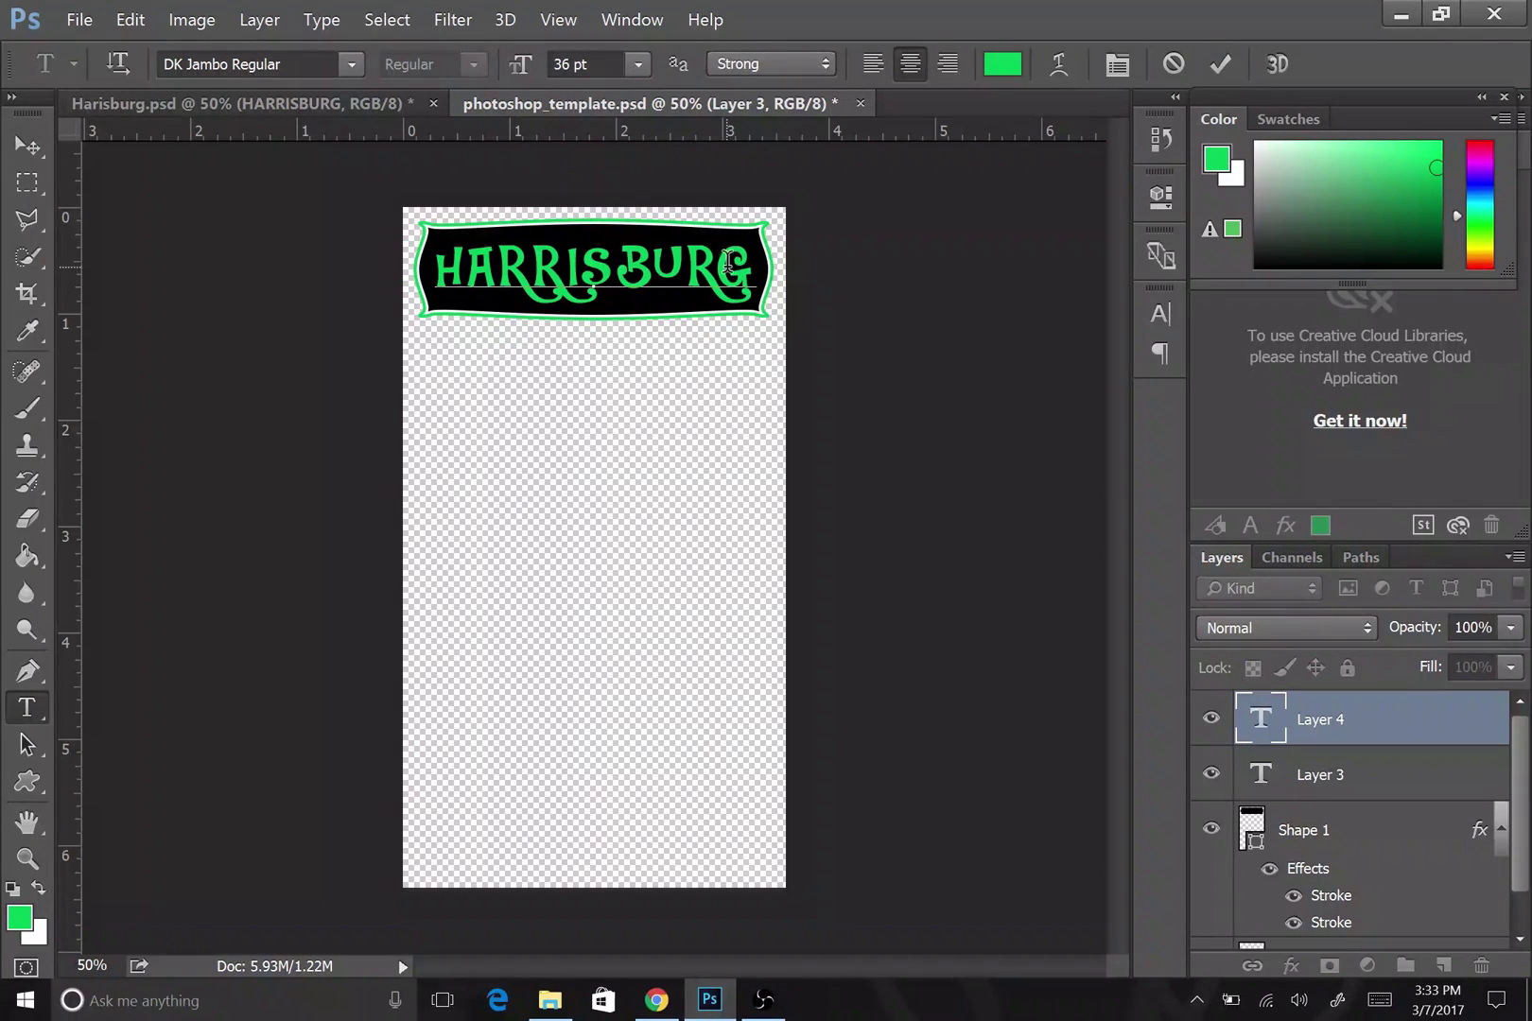
- Resize the HARRISBURG text to 34 pt and commit it
{"action": "left_click_drag", "start_coordinate": [747, 271], "coordinate": [548, 281]}
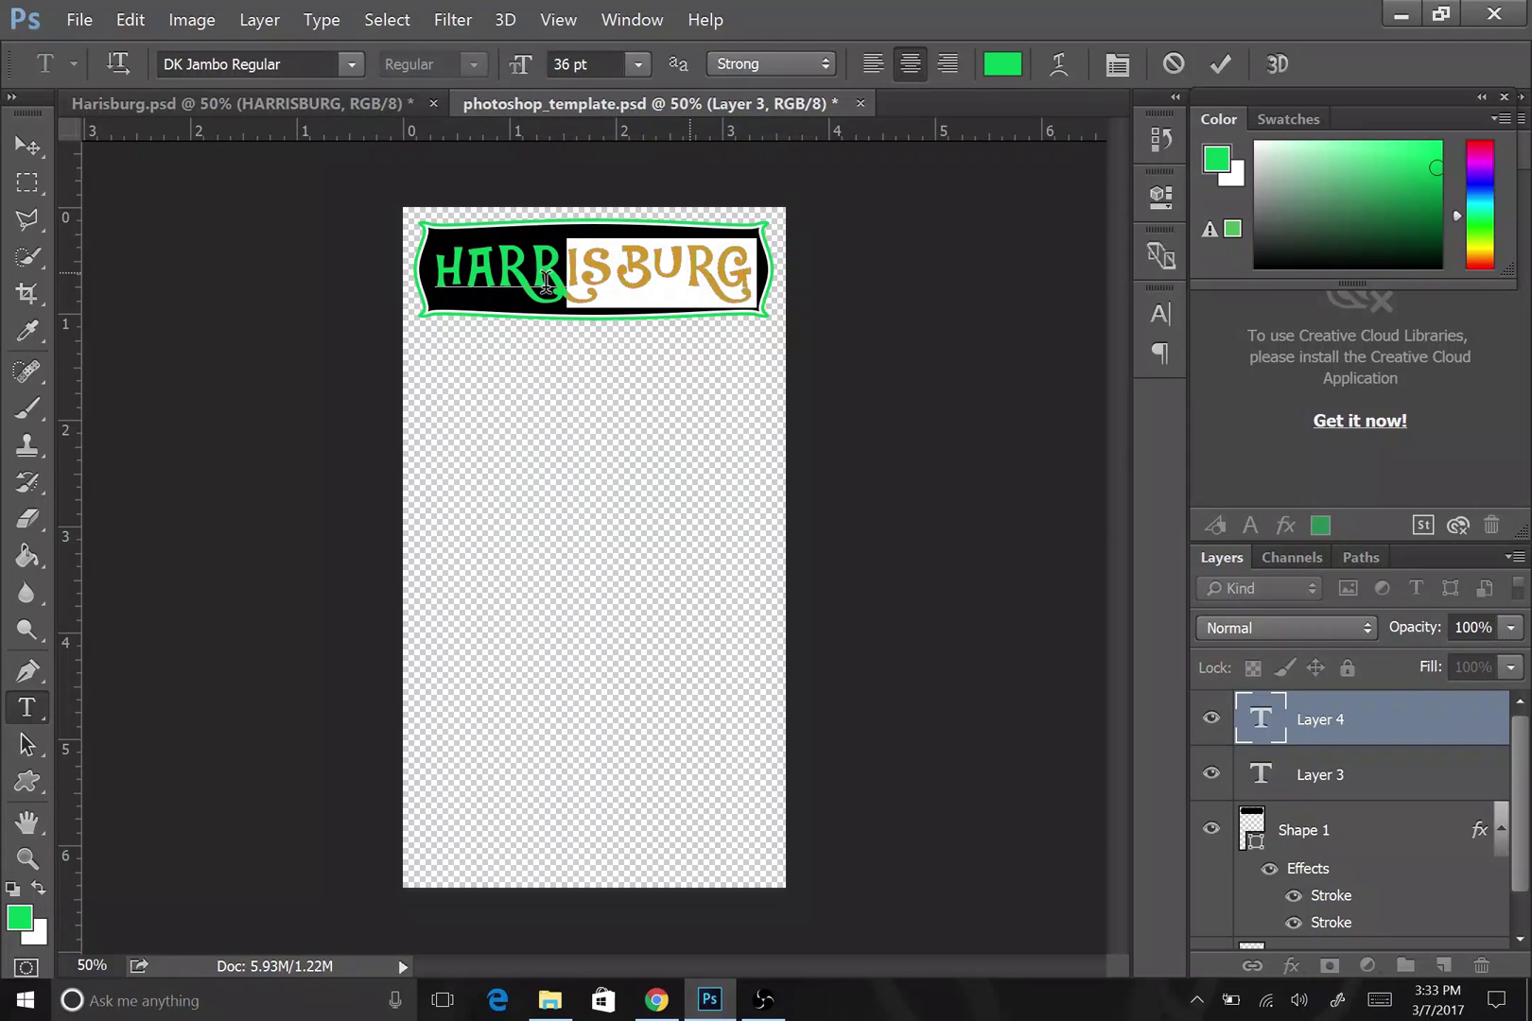
{"action": "key", "text": "ctrl+h"}
{"action": "left_click", "coordinate": [573, 64]}
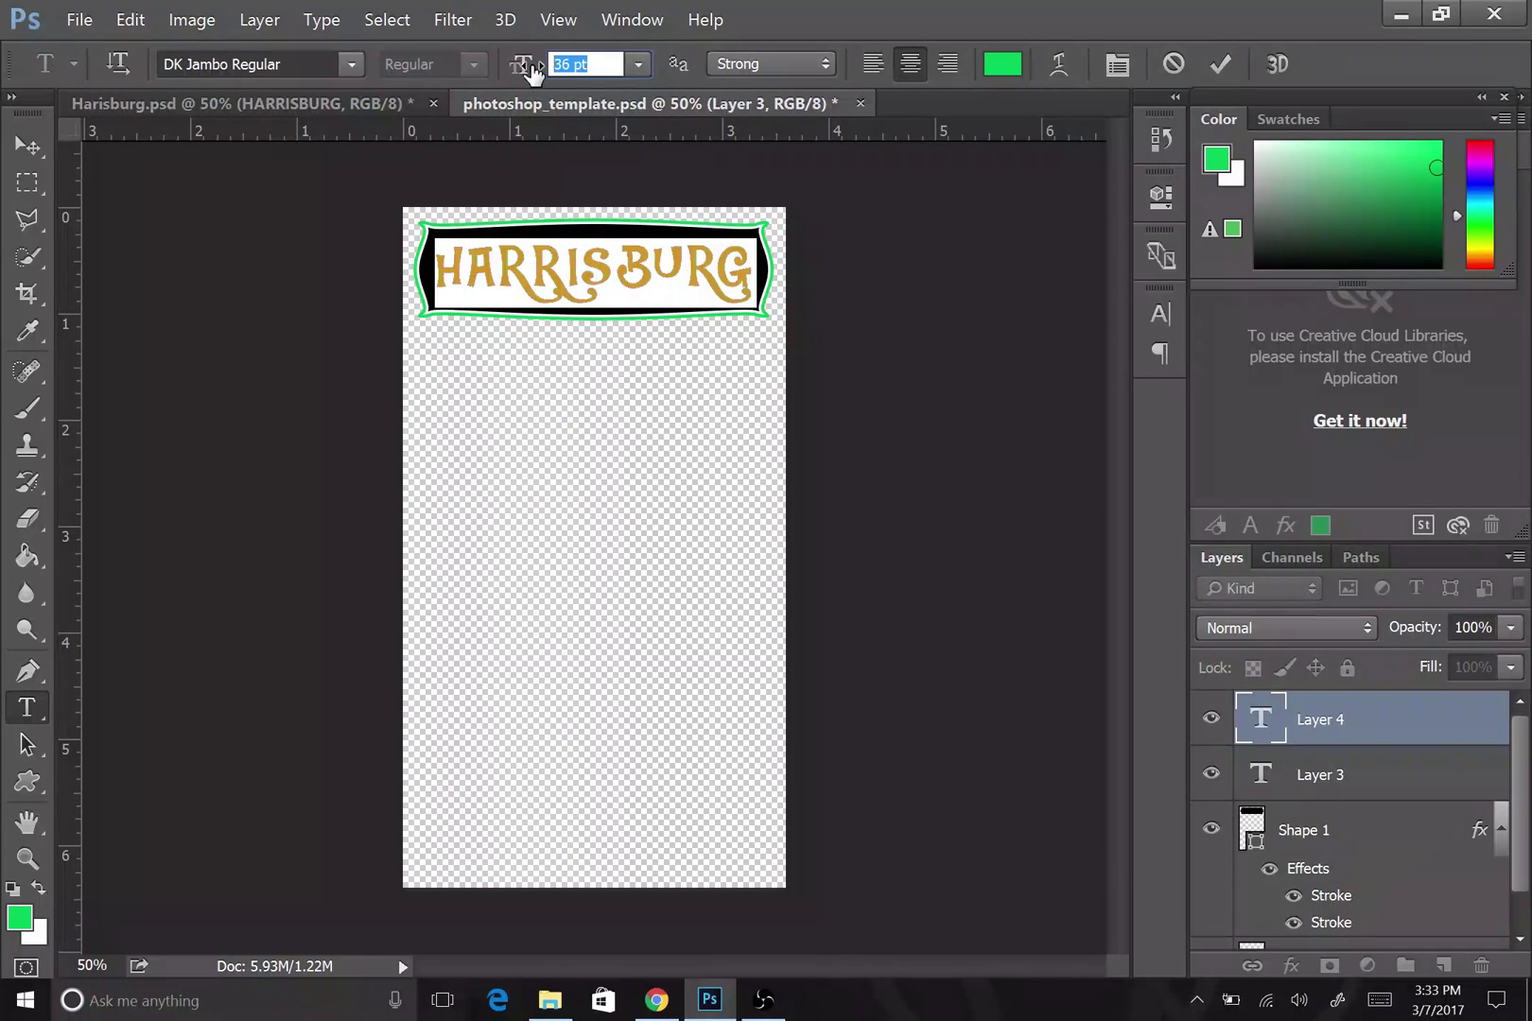
{"action": "key", "text": "BackSpace"}
{"action": "type", "text": "34"}
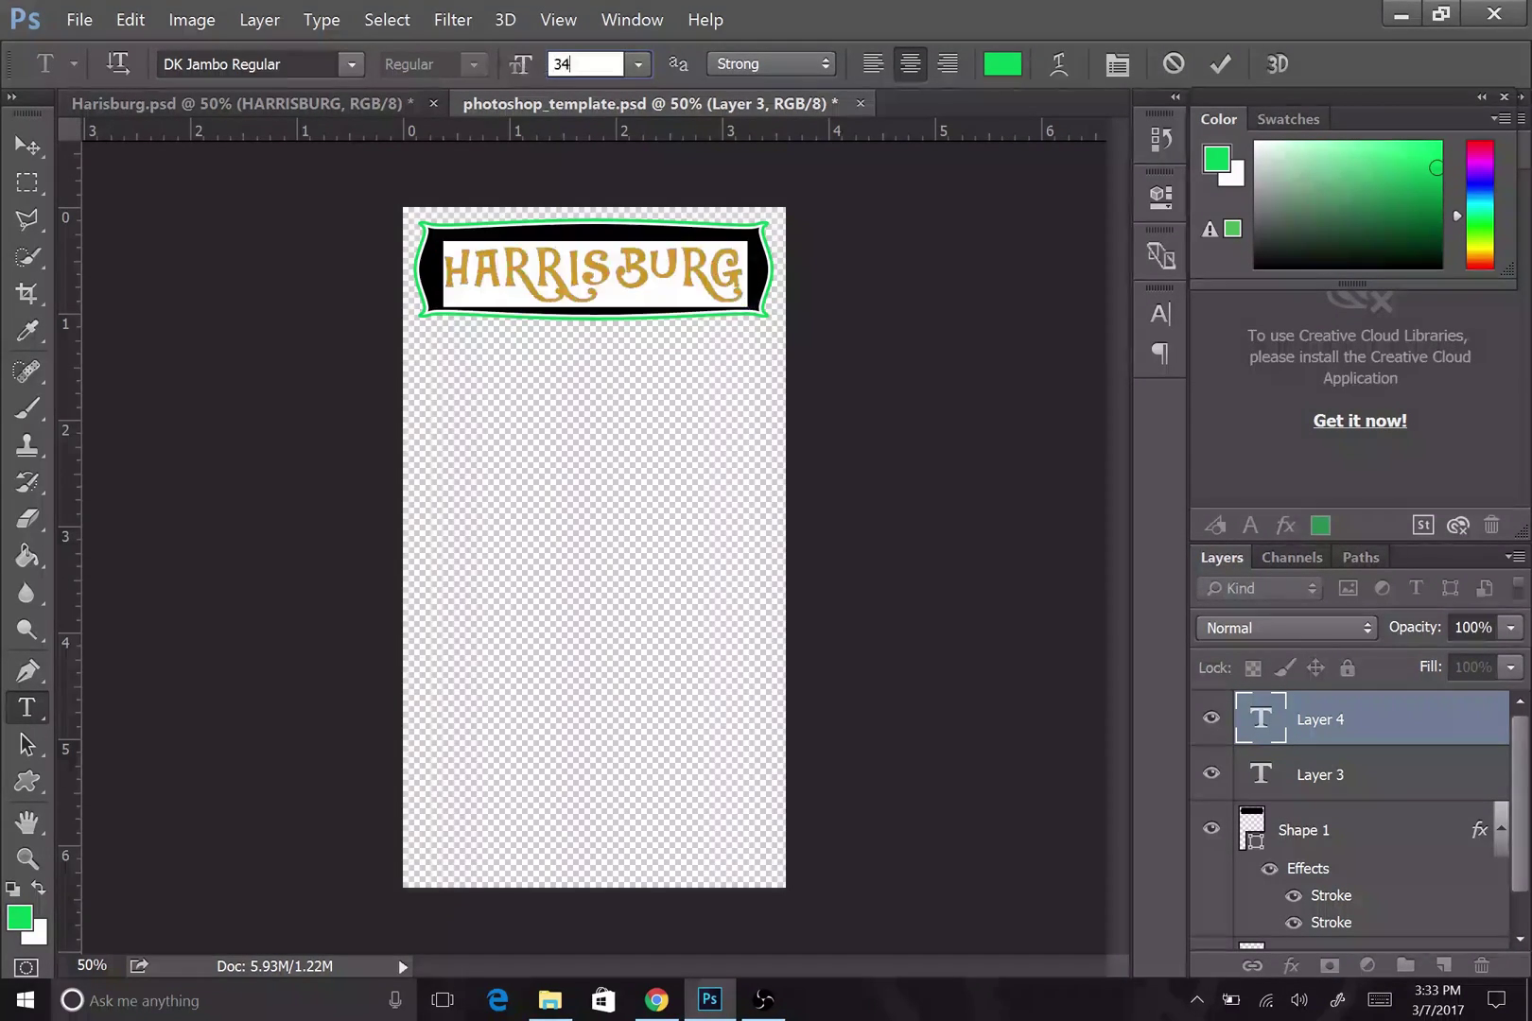
{"action": "left_click", "coordinate": [1220, 64]}
- Nudge the HARRISBURG title up slightly, delete empty Layer 3, and select the HARRISBURG layer
{"action": "left_click", "coordinate": [26, 145]}
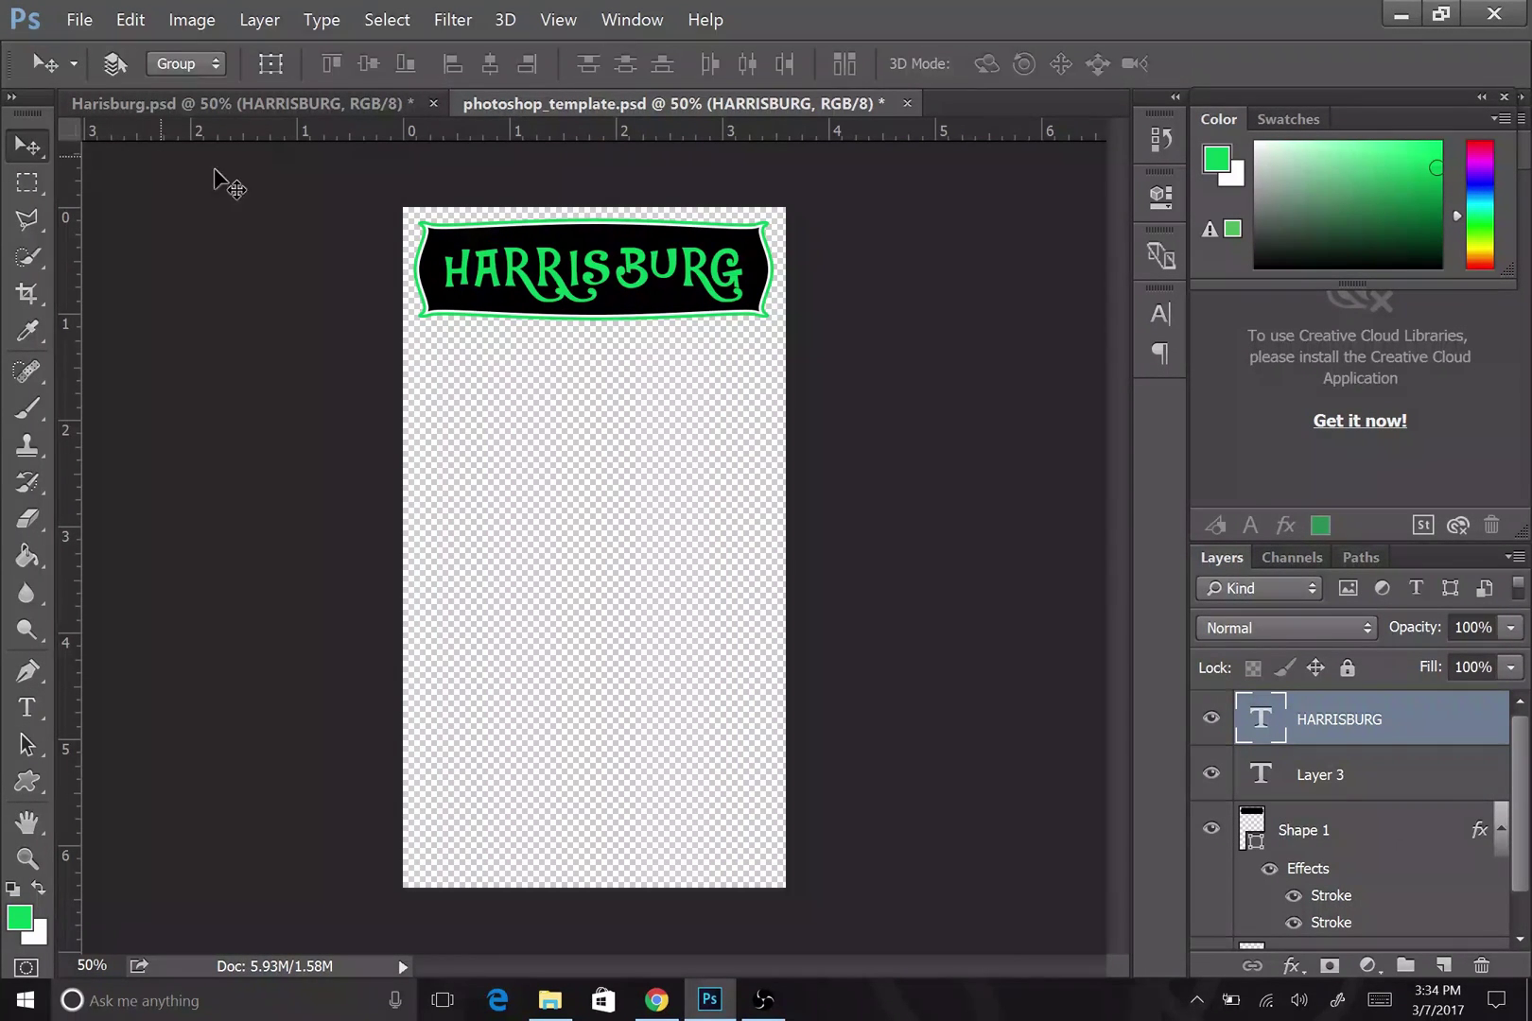
{"action": "left_click_drag", "start_coordinate": [520, 284], "coordinate": [598, 281]}
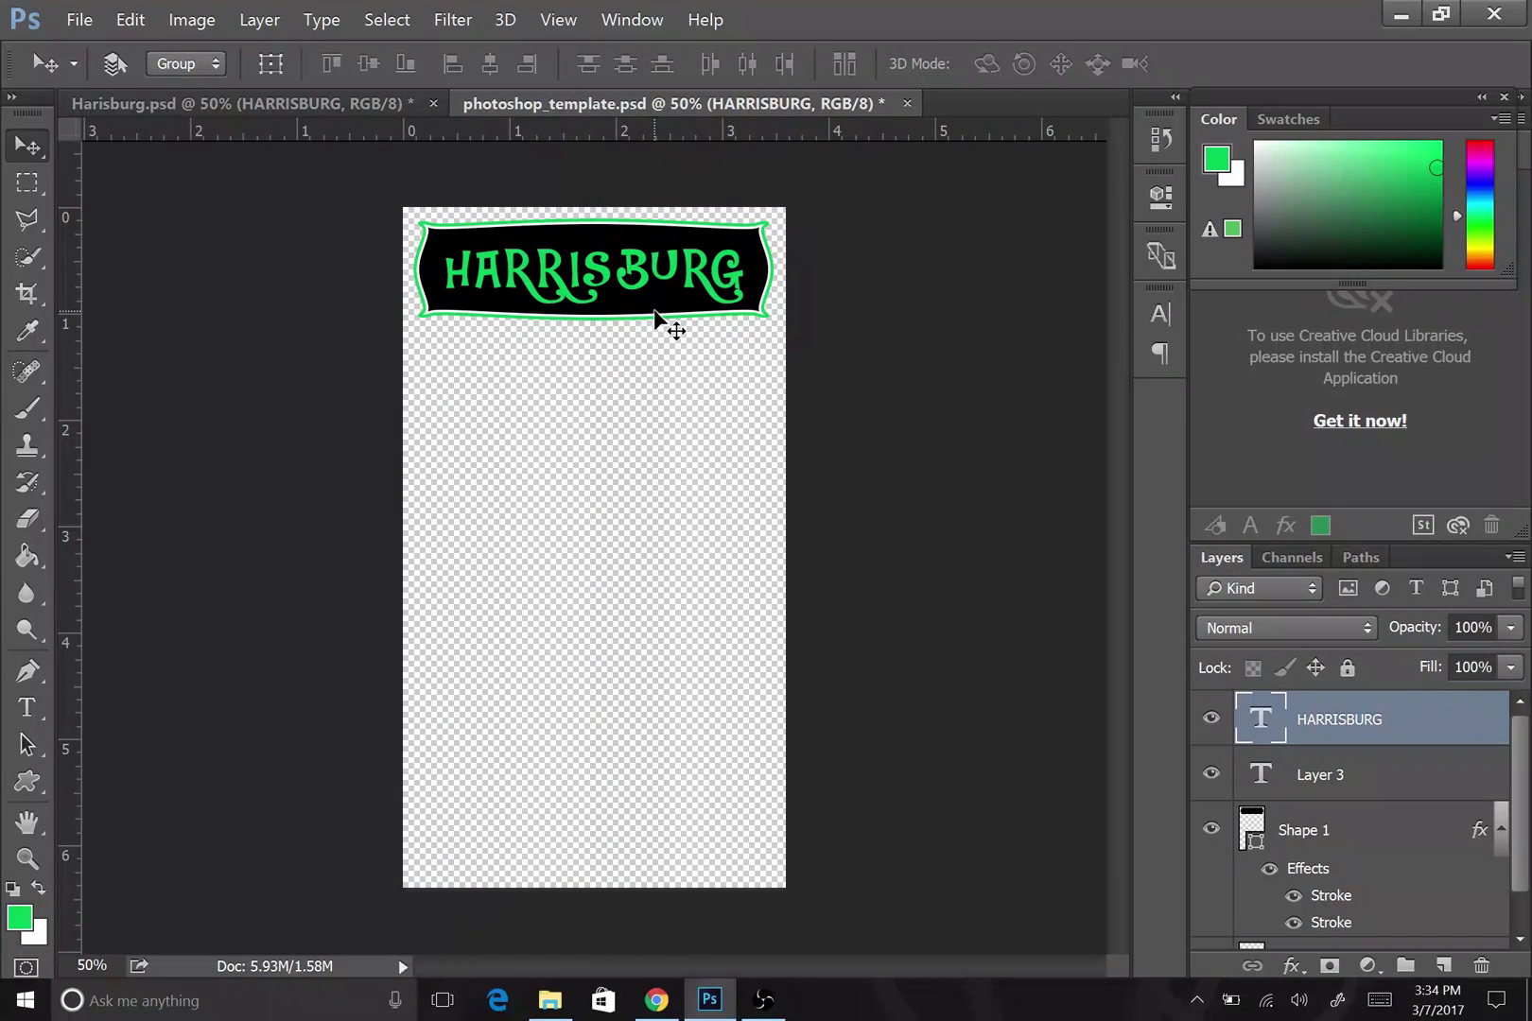
{"action": "left_click_drag", "start_coordinate": [628, 280], "coordinate": [624, 278]}
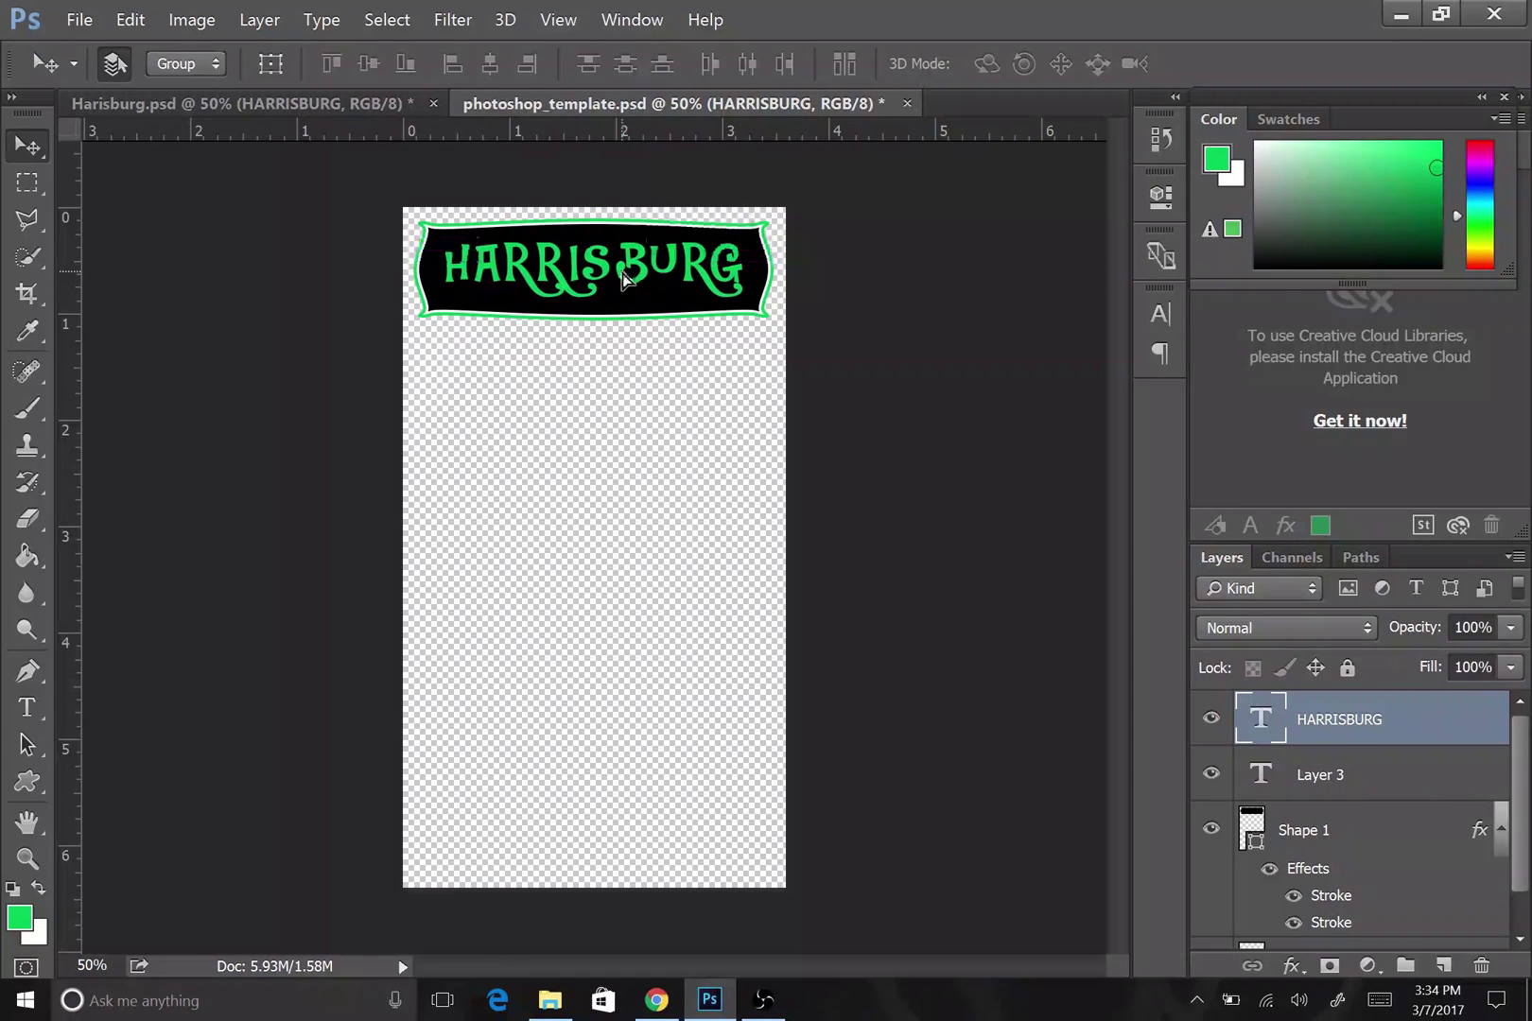
{"action": "left_click", "coordinate": [1388, 775]}
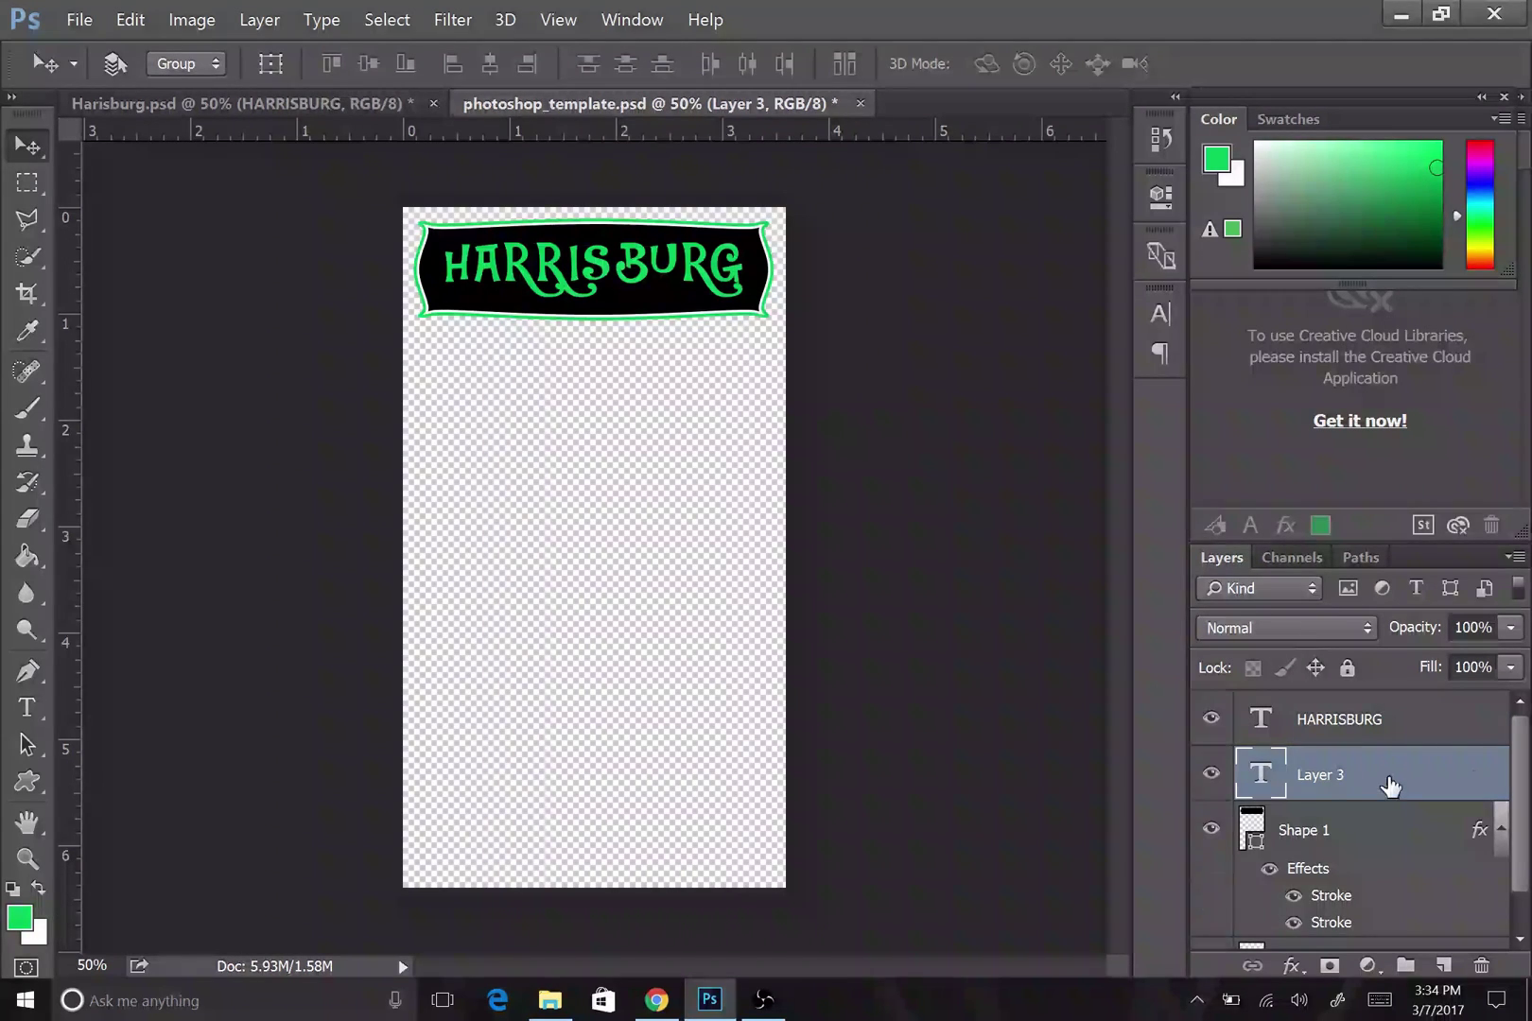
{"action": "key", "text": "Delete"}
{"action": "left_click", "coordinate": [1354, 728]}
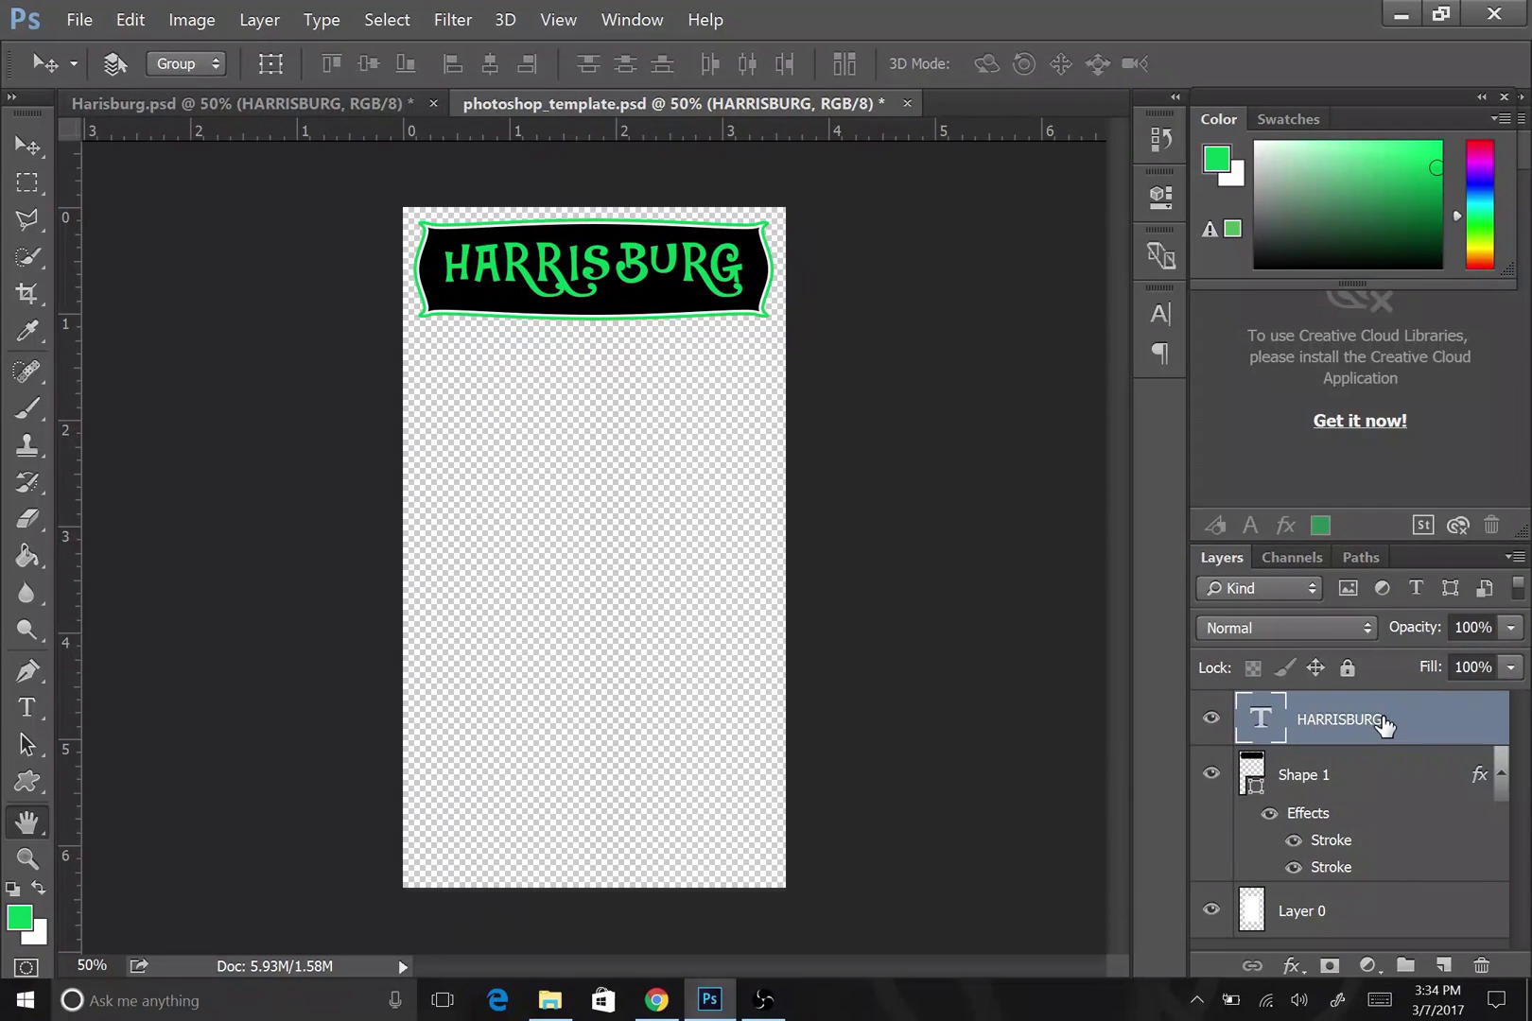
- Add Inner and Outer Glow to HARRISBURG, raising Inner Glow opacity to 93% and enlarging it slightly
{"action": "double_click", "coordinate": [1384, 726]}
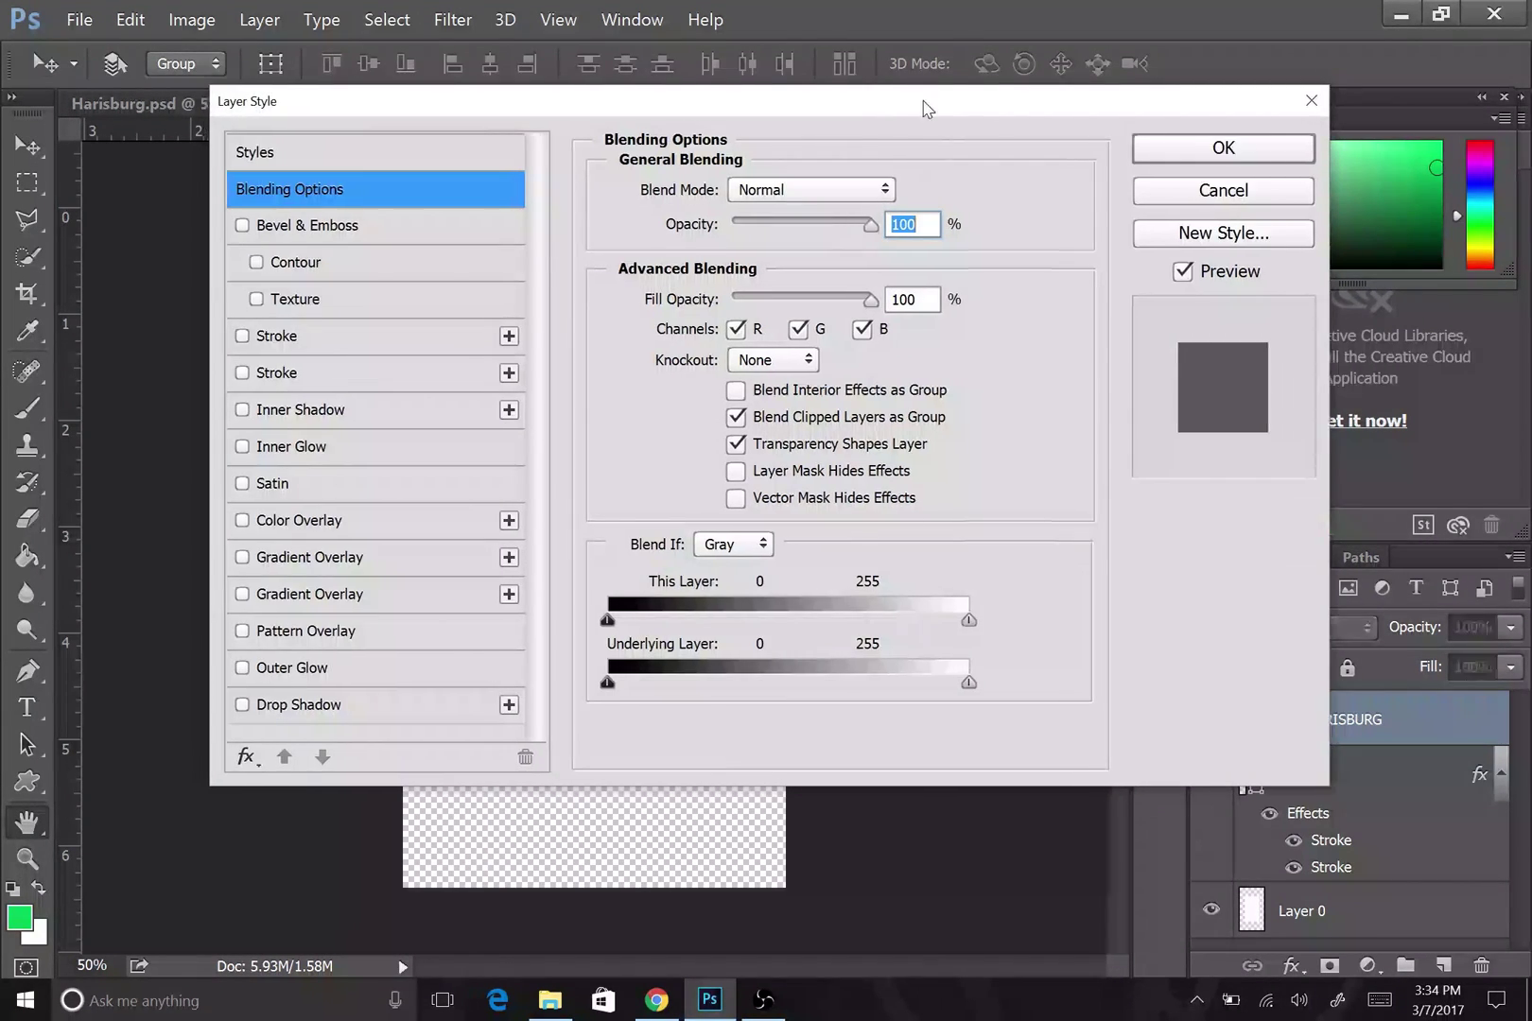
{"action": "left_click_drag", "start_coordinate": [992, 102], "coordinate": [1495, 91]}
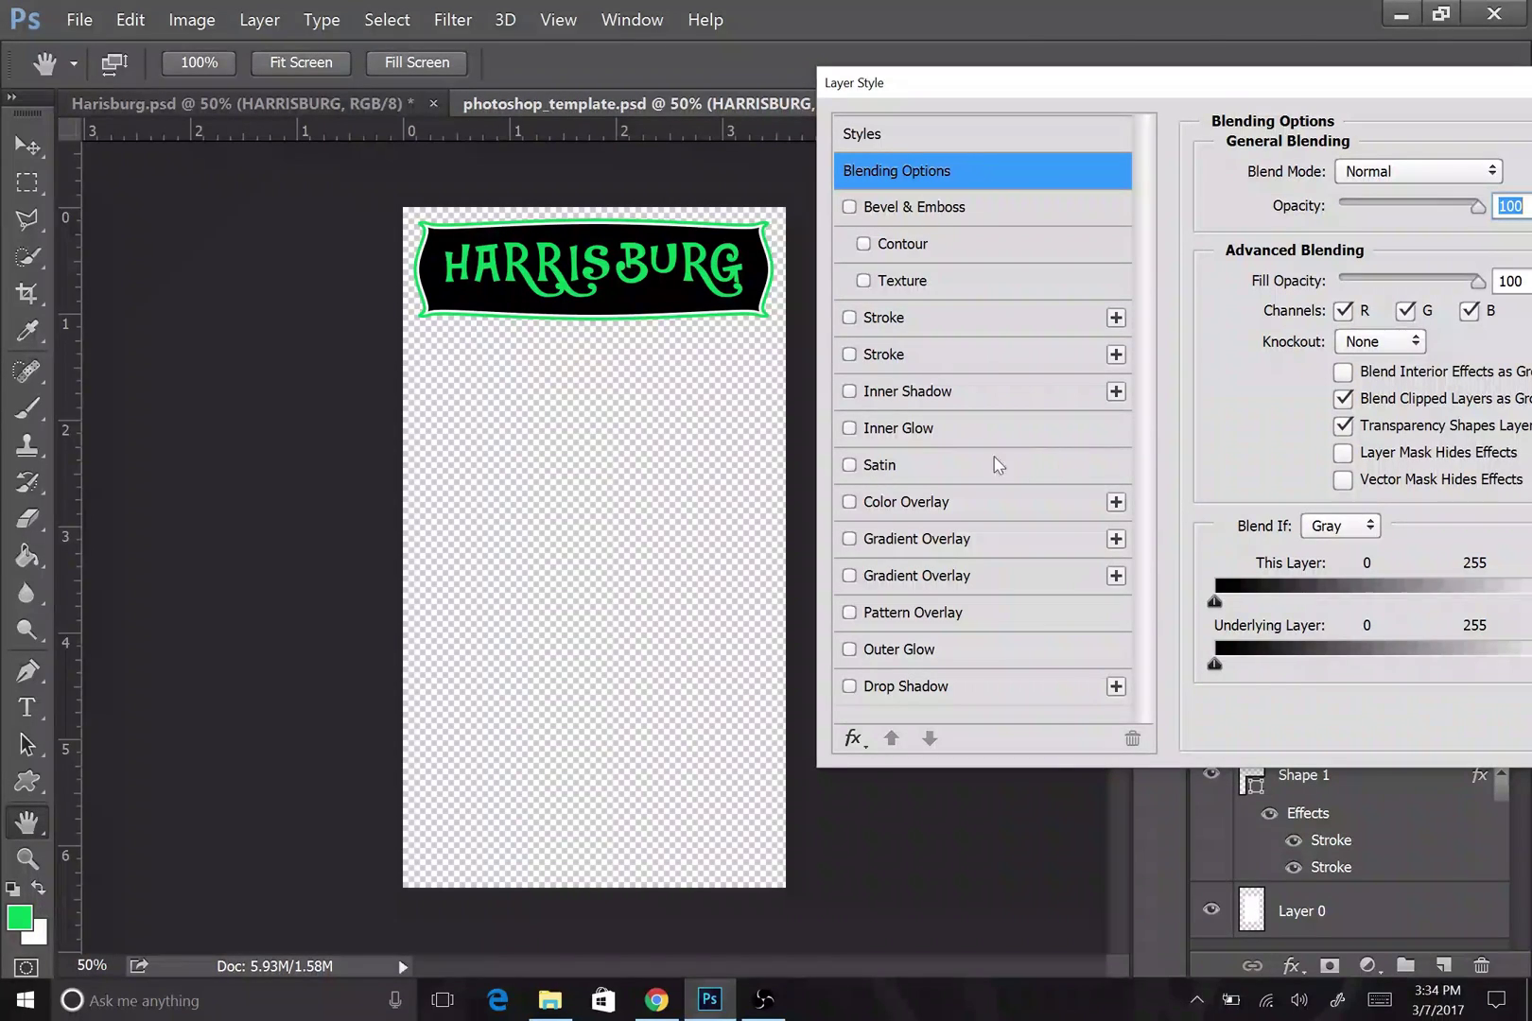
{"action": "left_click", "coordinate": [895, 430]}
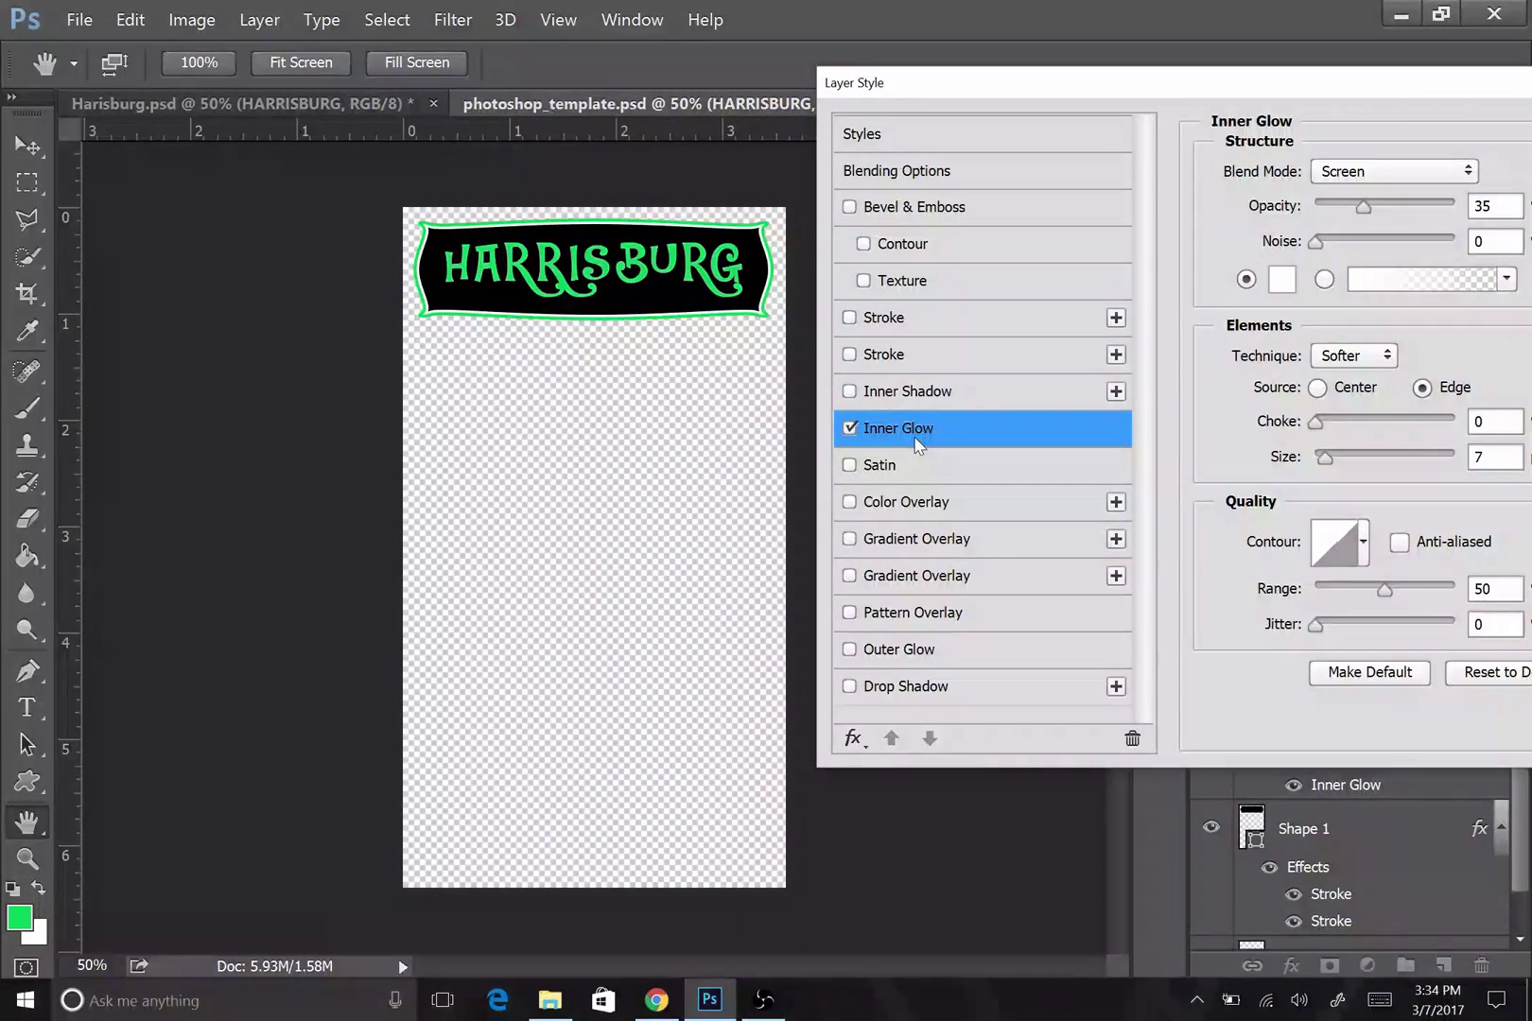
{"action": "left_click", "coordinate": [909, 650]}
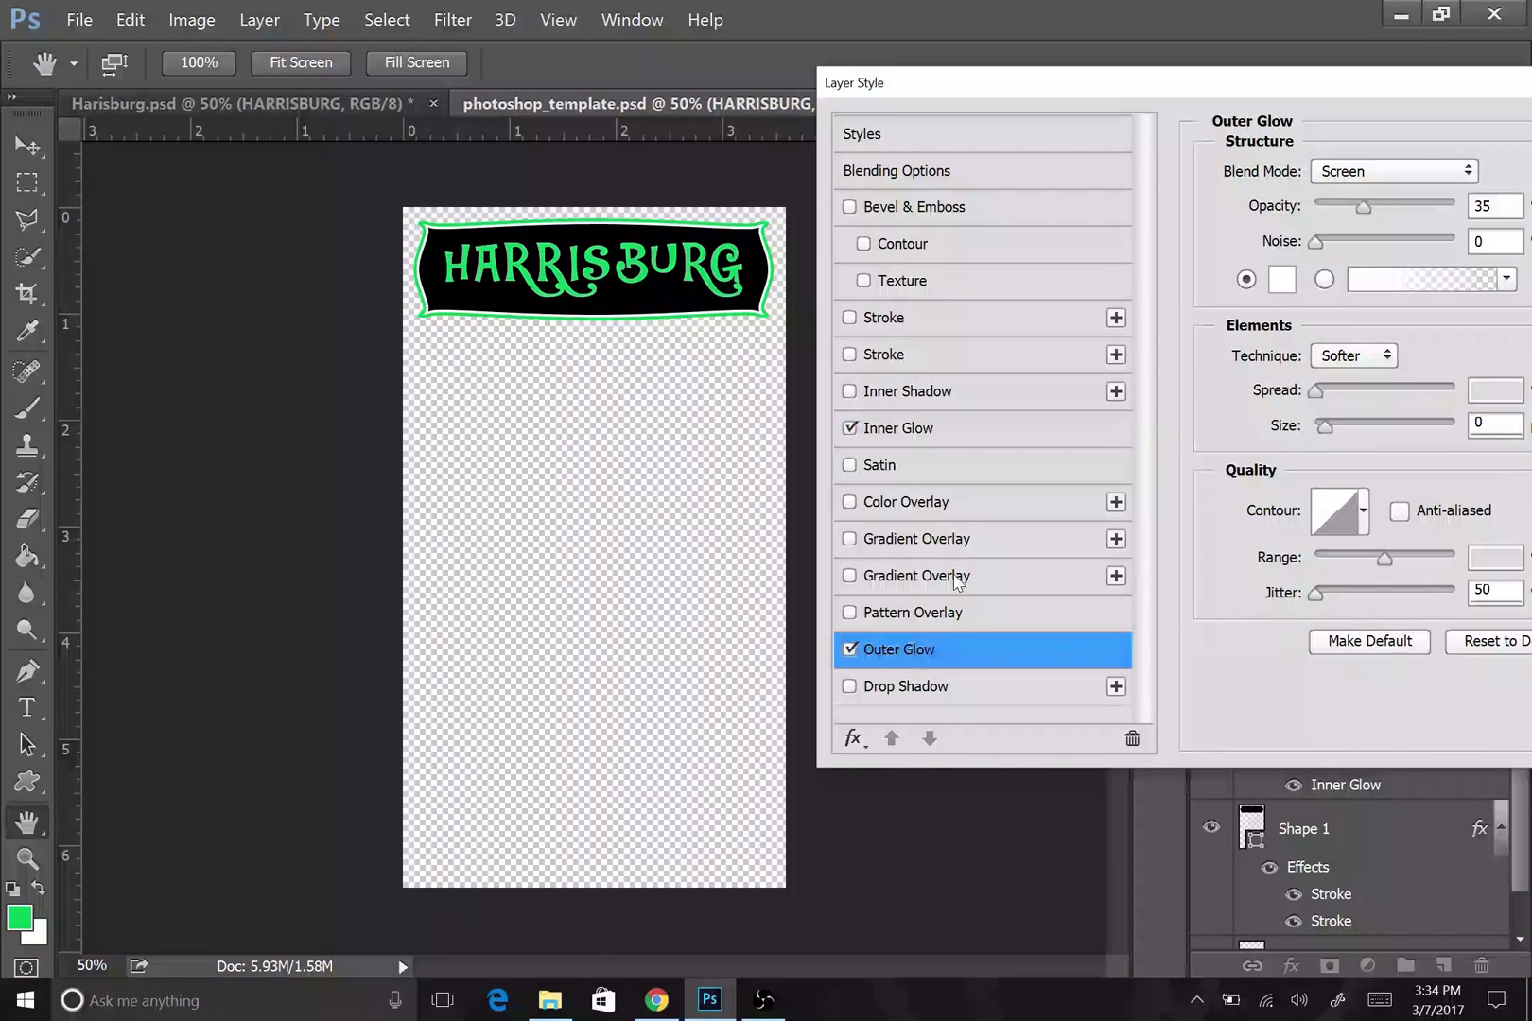
{"action": "left_click", "coordinate": [952, 430]}
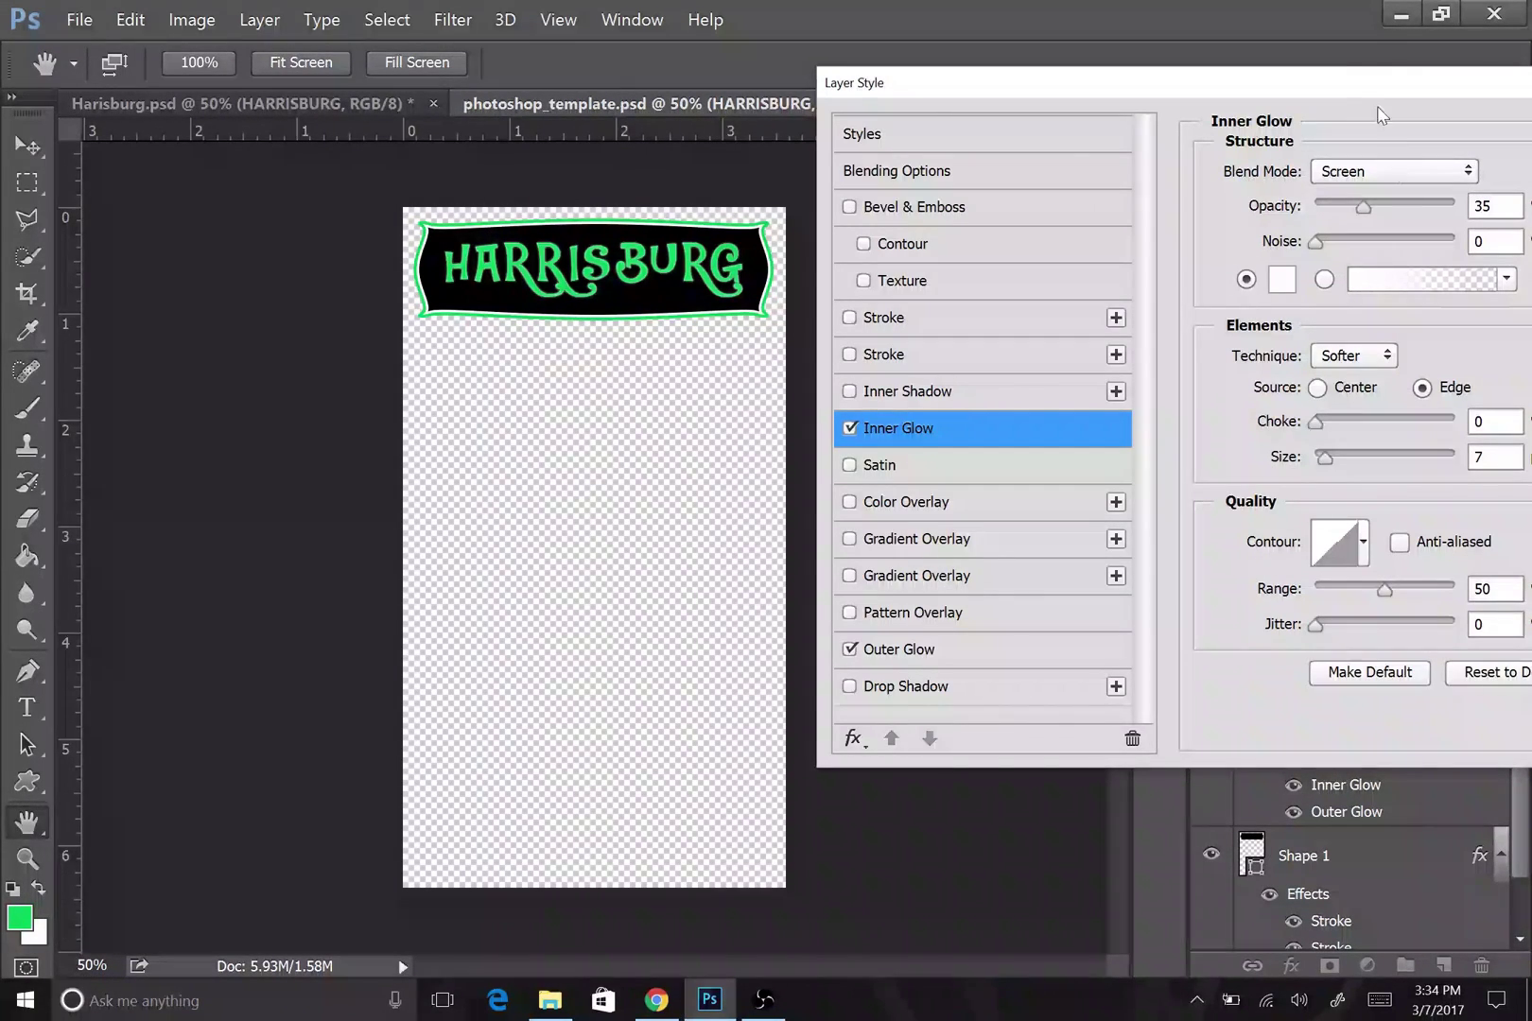
{"action": "left_click_drag", "start_coordinate": [1362, 93], "coordinate": [1115, 331]}
{"action": "left_click_drag", "start_coordinate": [1125, 454], "coordinate": [1199, 471]}
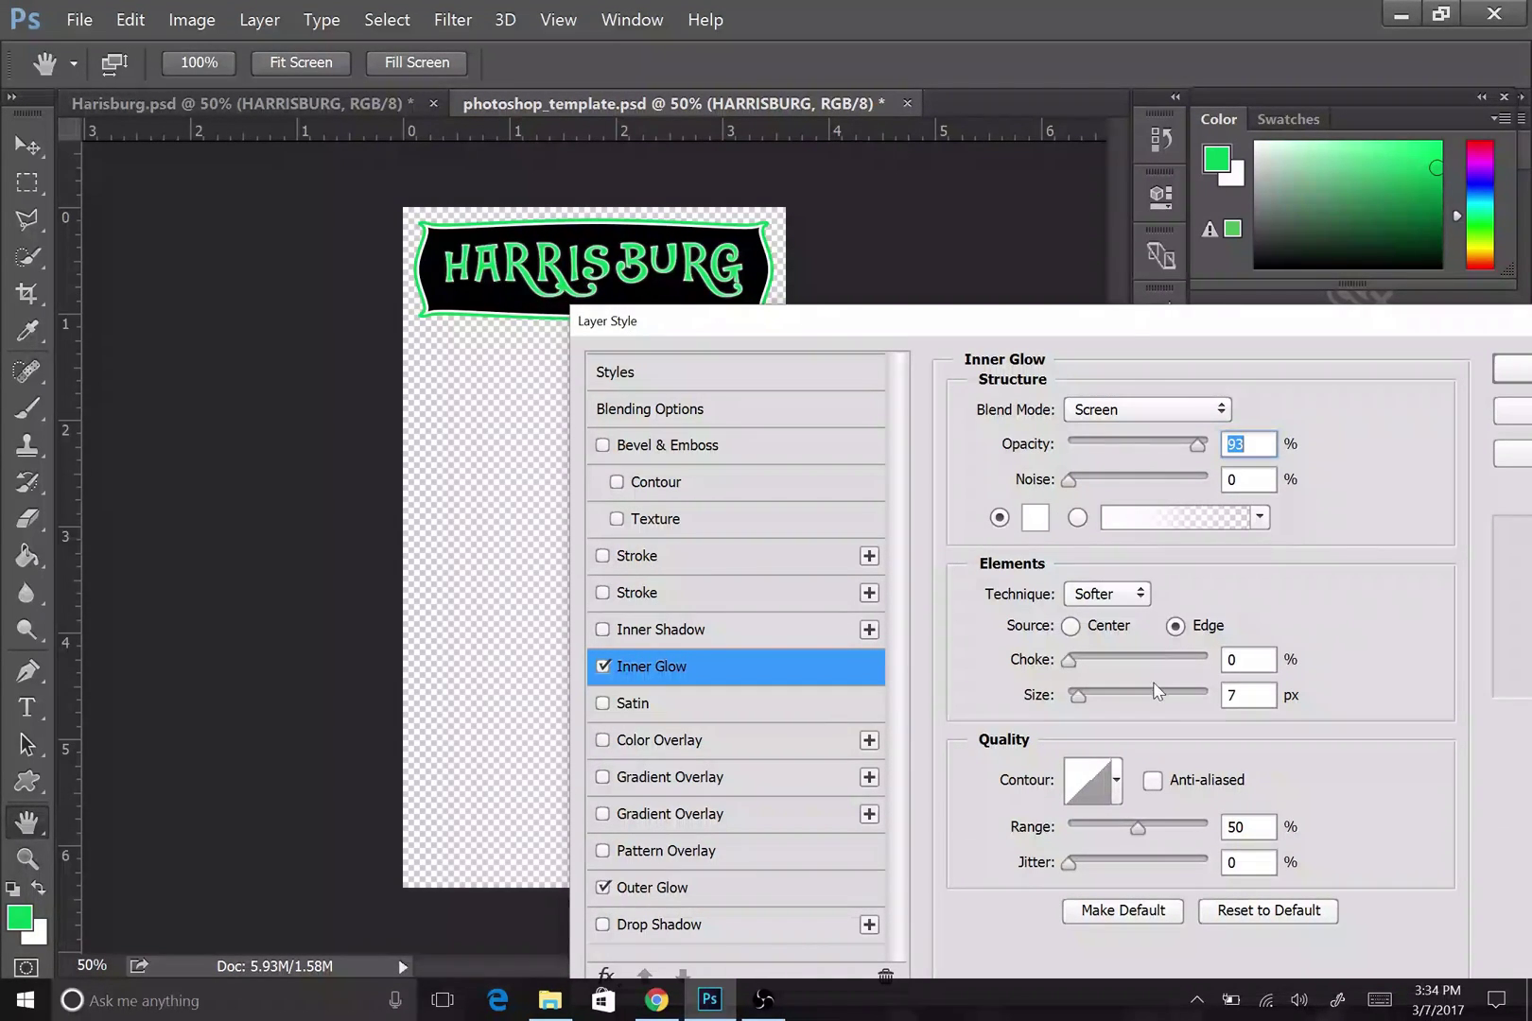
{"action": "left_click_drag", "start_coordinate": [1079, 700], "coordinate": [1084, 705]}
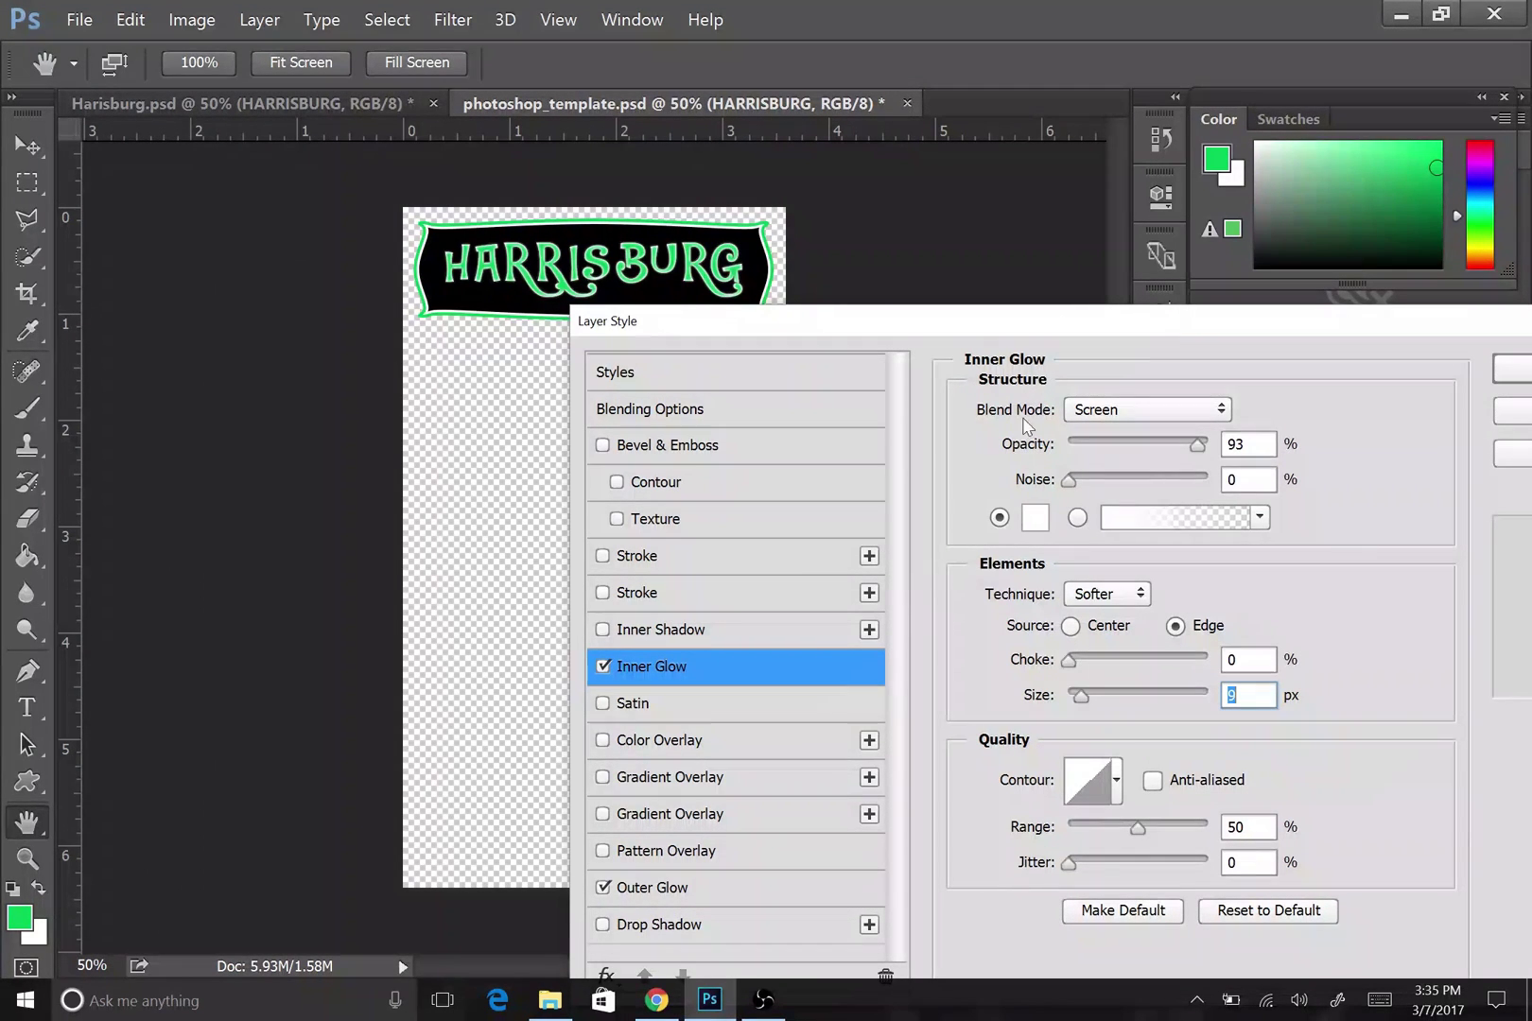
- Set the HARRISBURG Outer Glow to 58% opacity and 109 px size, moving the dialog aside to preview
{"action": "left_click", "coordinate": [739, 886]}
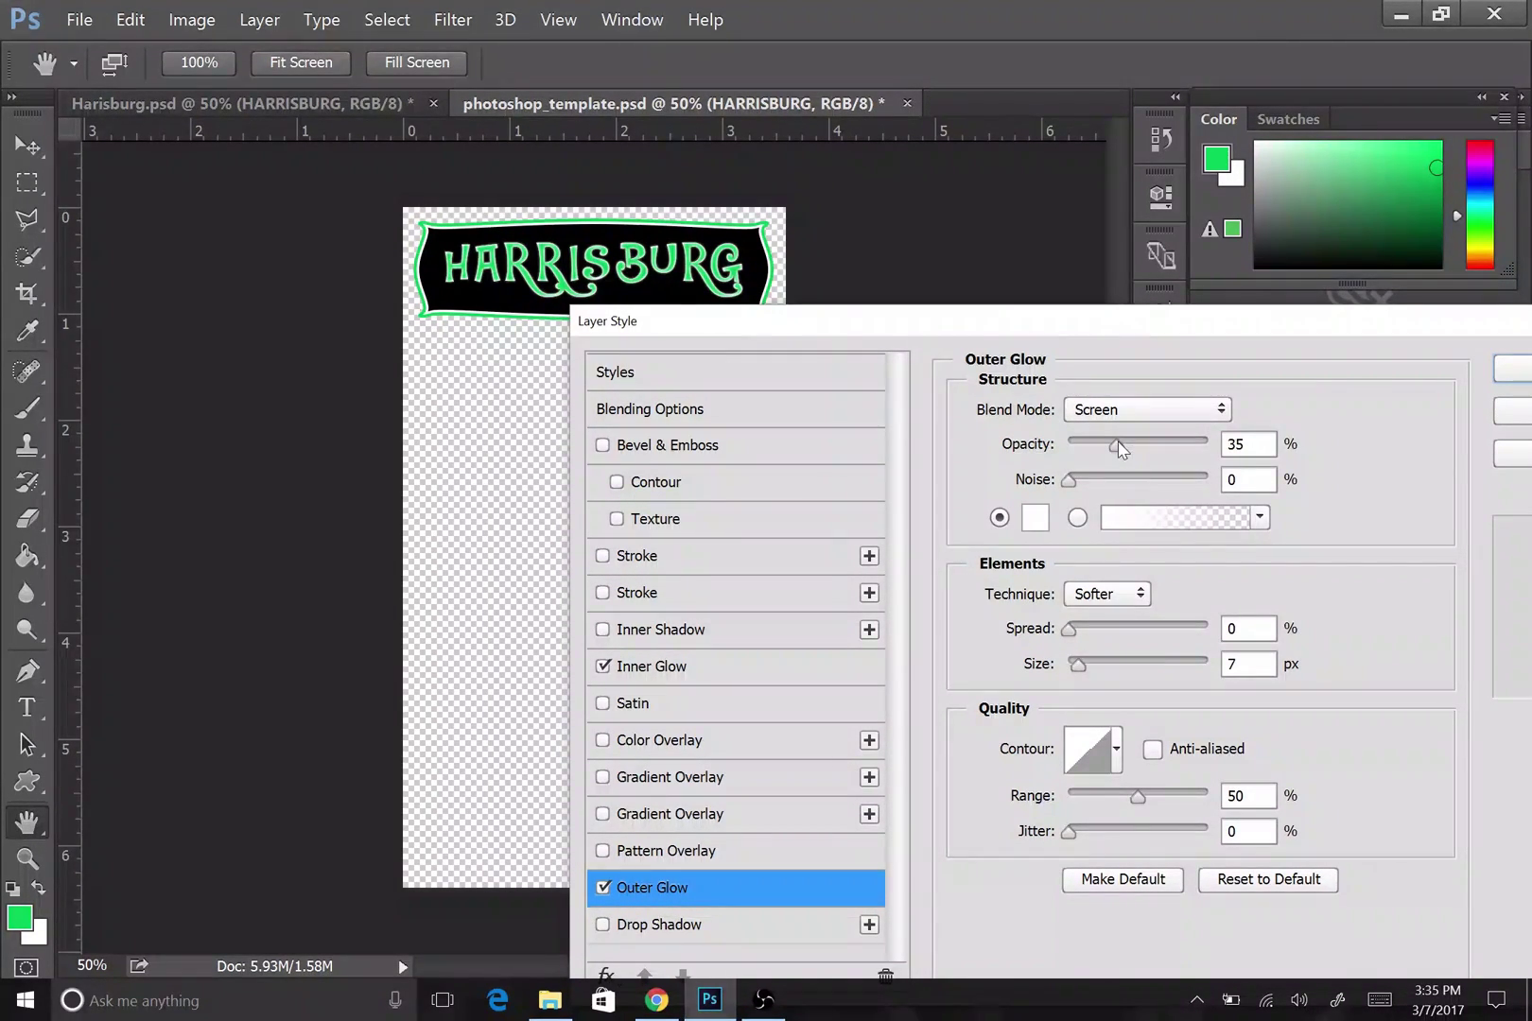
{"action": "left_click_drag", "start_coordinate": [1122, 449], "coordinate": [1173, 448]}
{"action": "left_click_drag", "start_coordinate": [1078, 666], "coordinate": [1160, 677]}
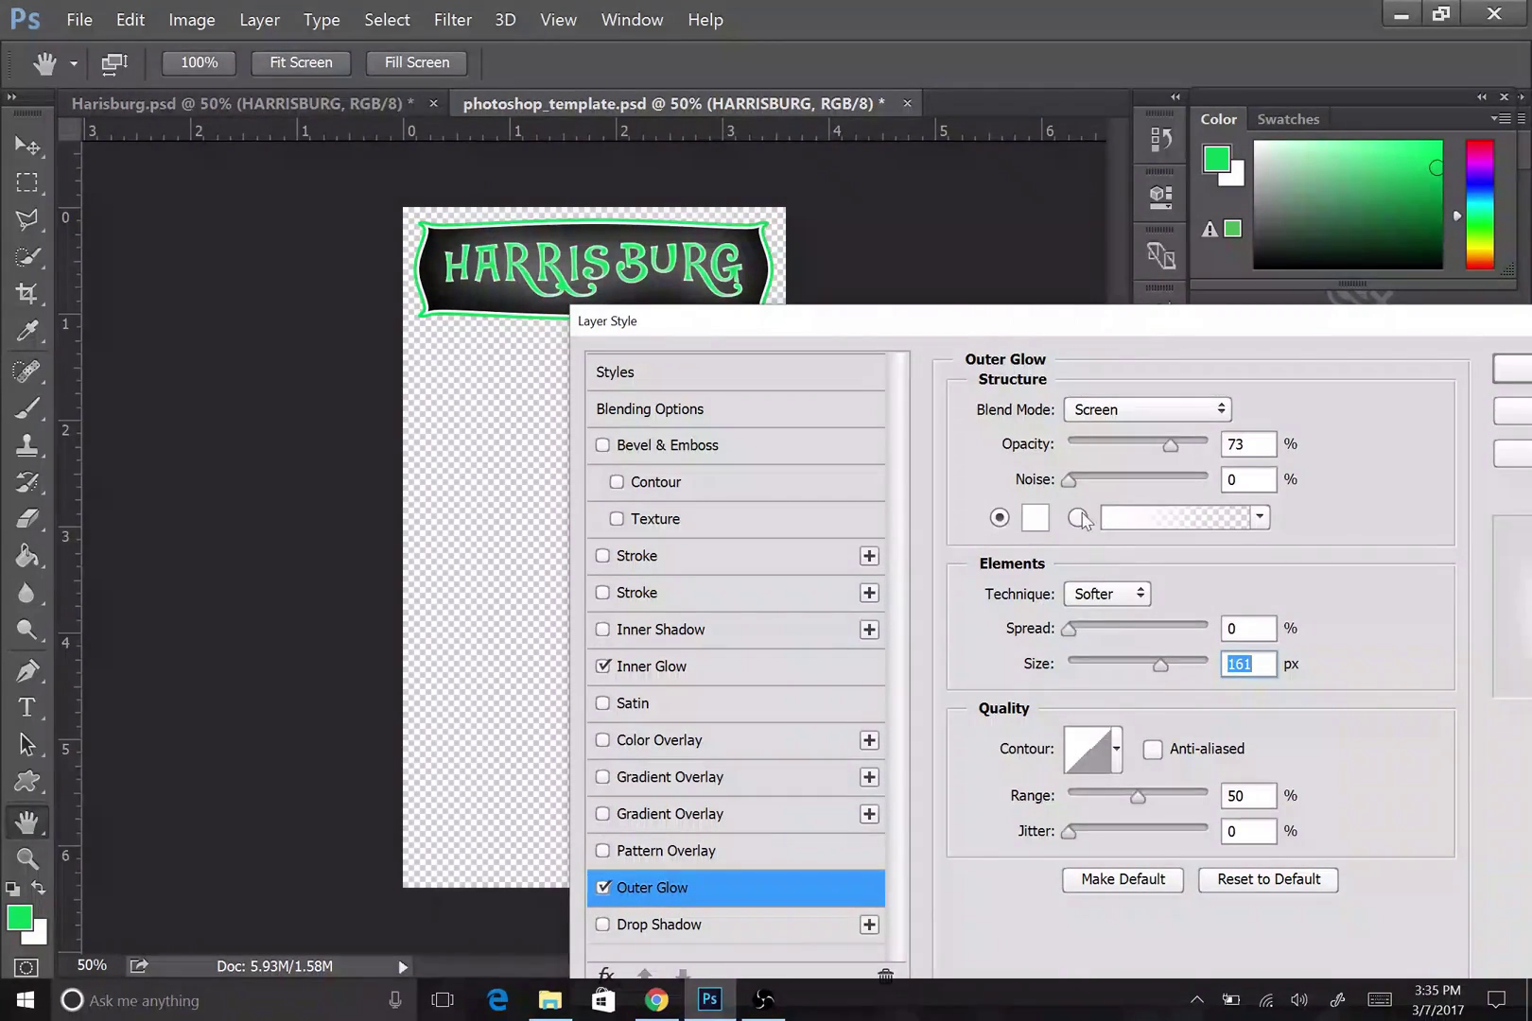
{"action": "left_click_drag", "start_coordinate": [1173, 449], "coordinate": [1153, 448]}
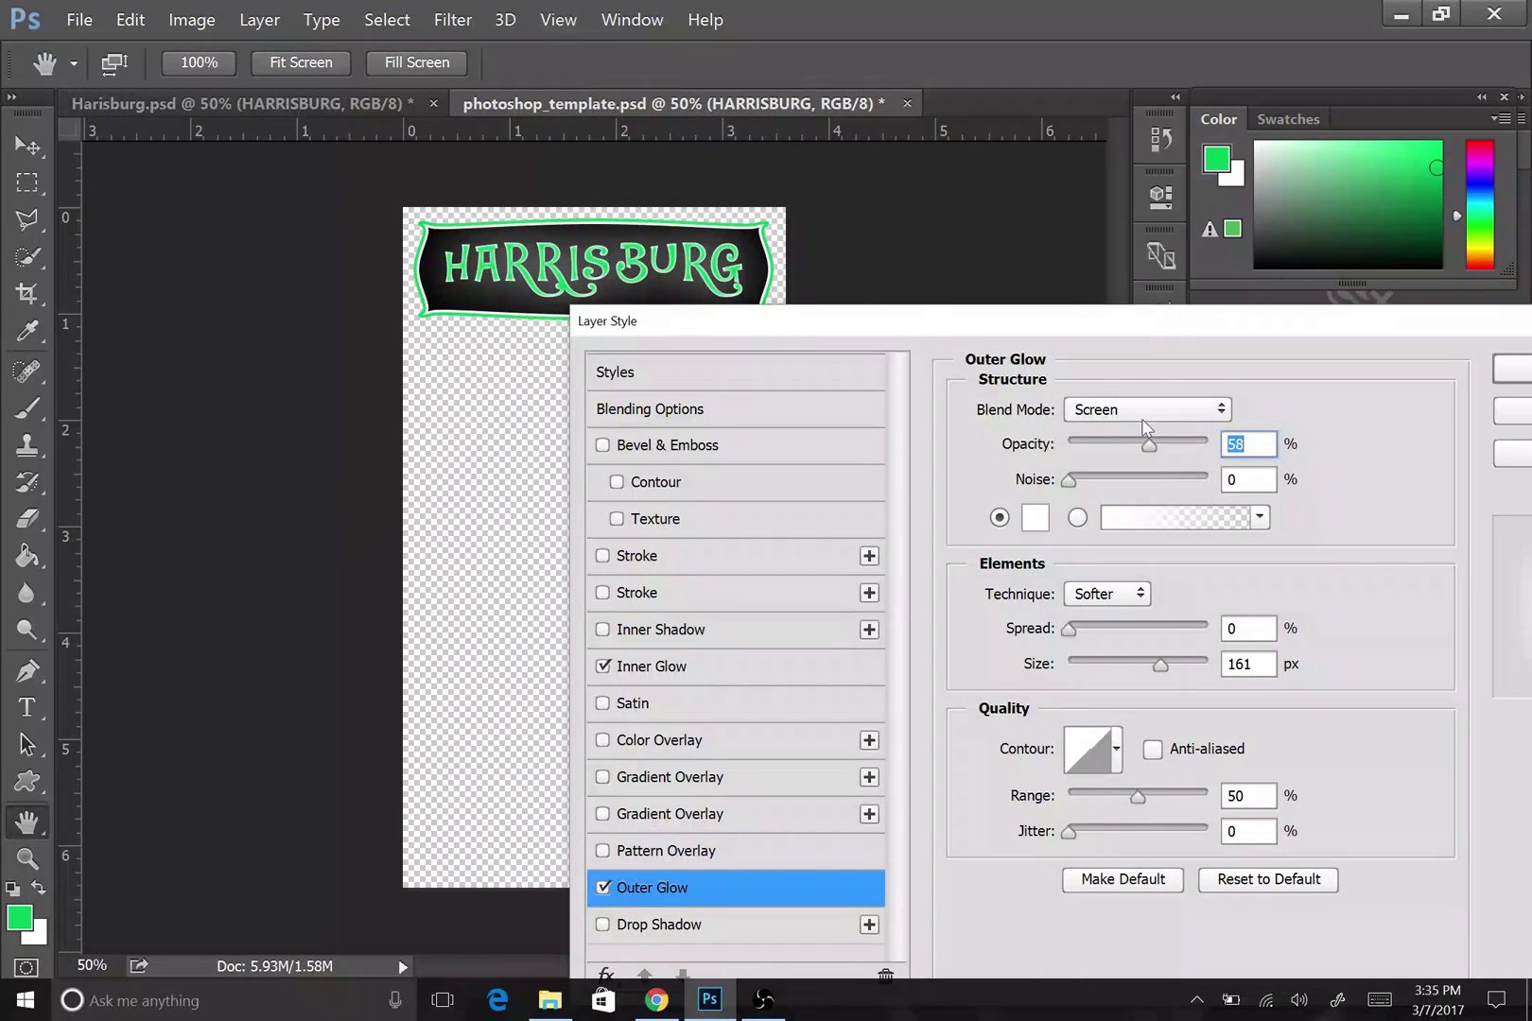
{"action": "left_click_drag", "start_coordinate": [1166, 665], "coordinate": [1121, 667]}
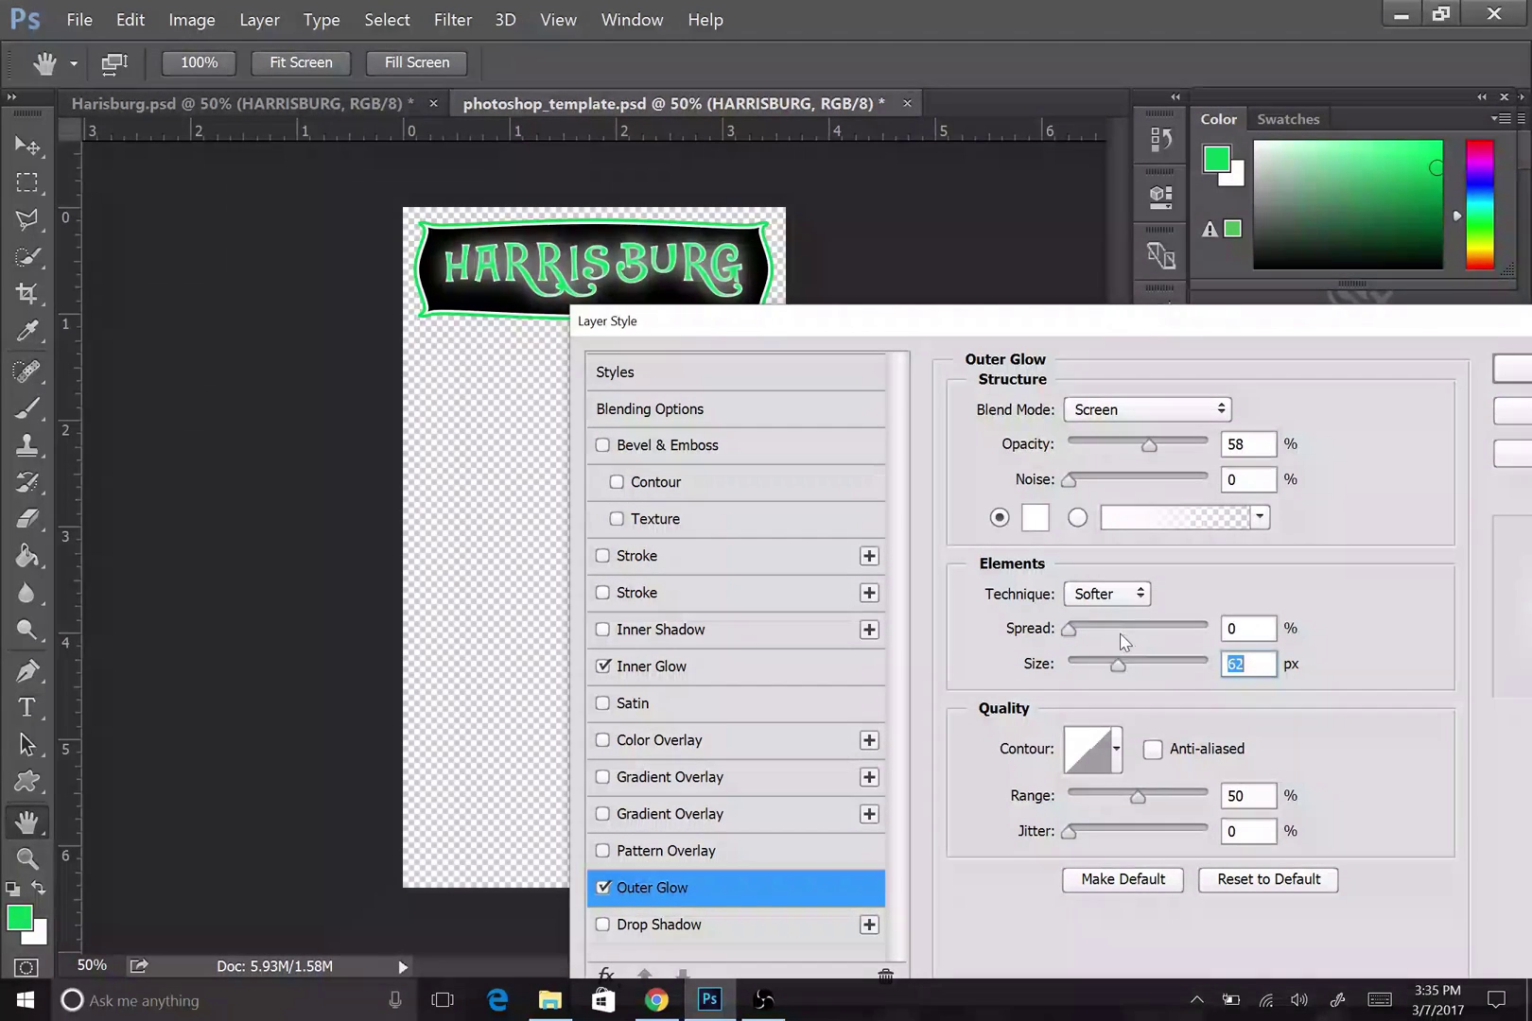
{"action": "key", "text": "Up"}
{"action": "key", "text": "Up"}
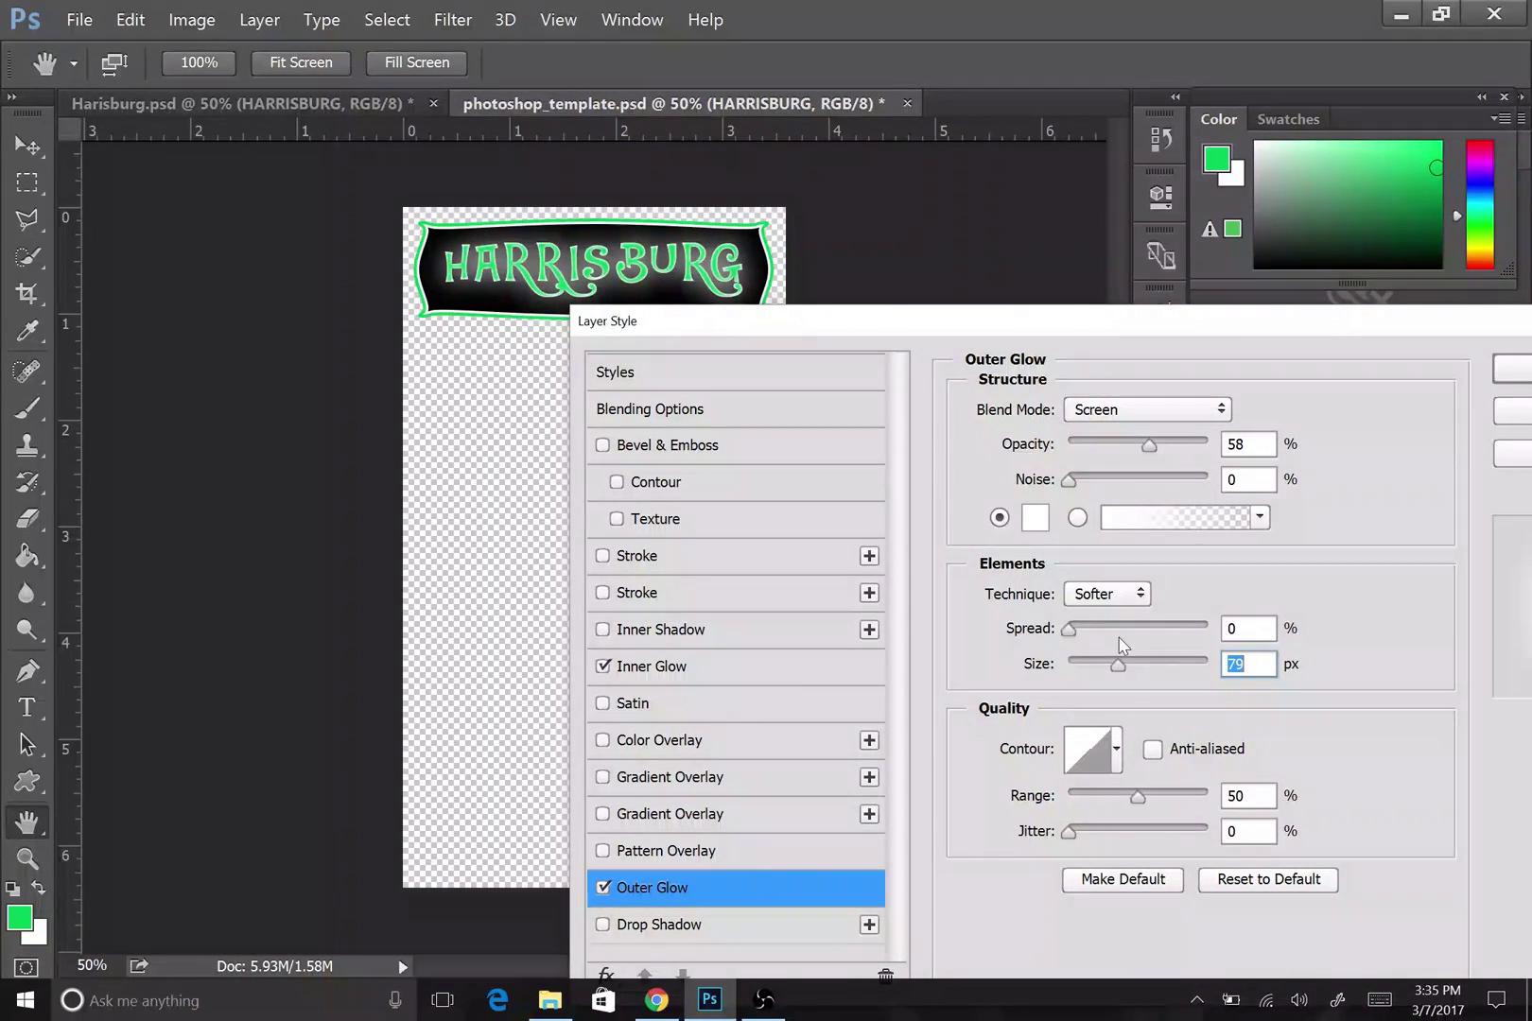
{"action": "left_click_drag", "start_coordinate": [1119, 638], "coordinate": [1124, 638]}
{"action": "left_click_drag", "start_coordinate": [1124, 669], "coordinate": [1138, 670]}
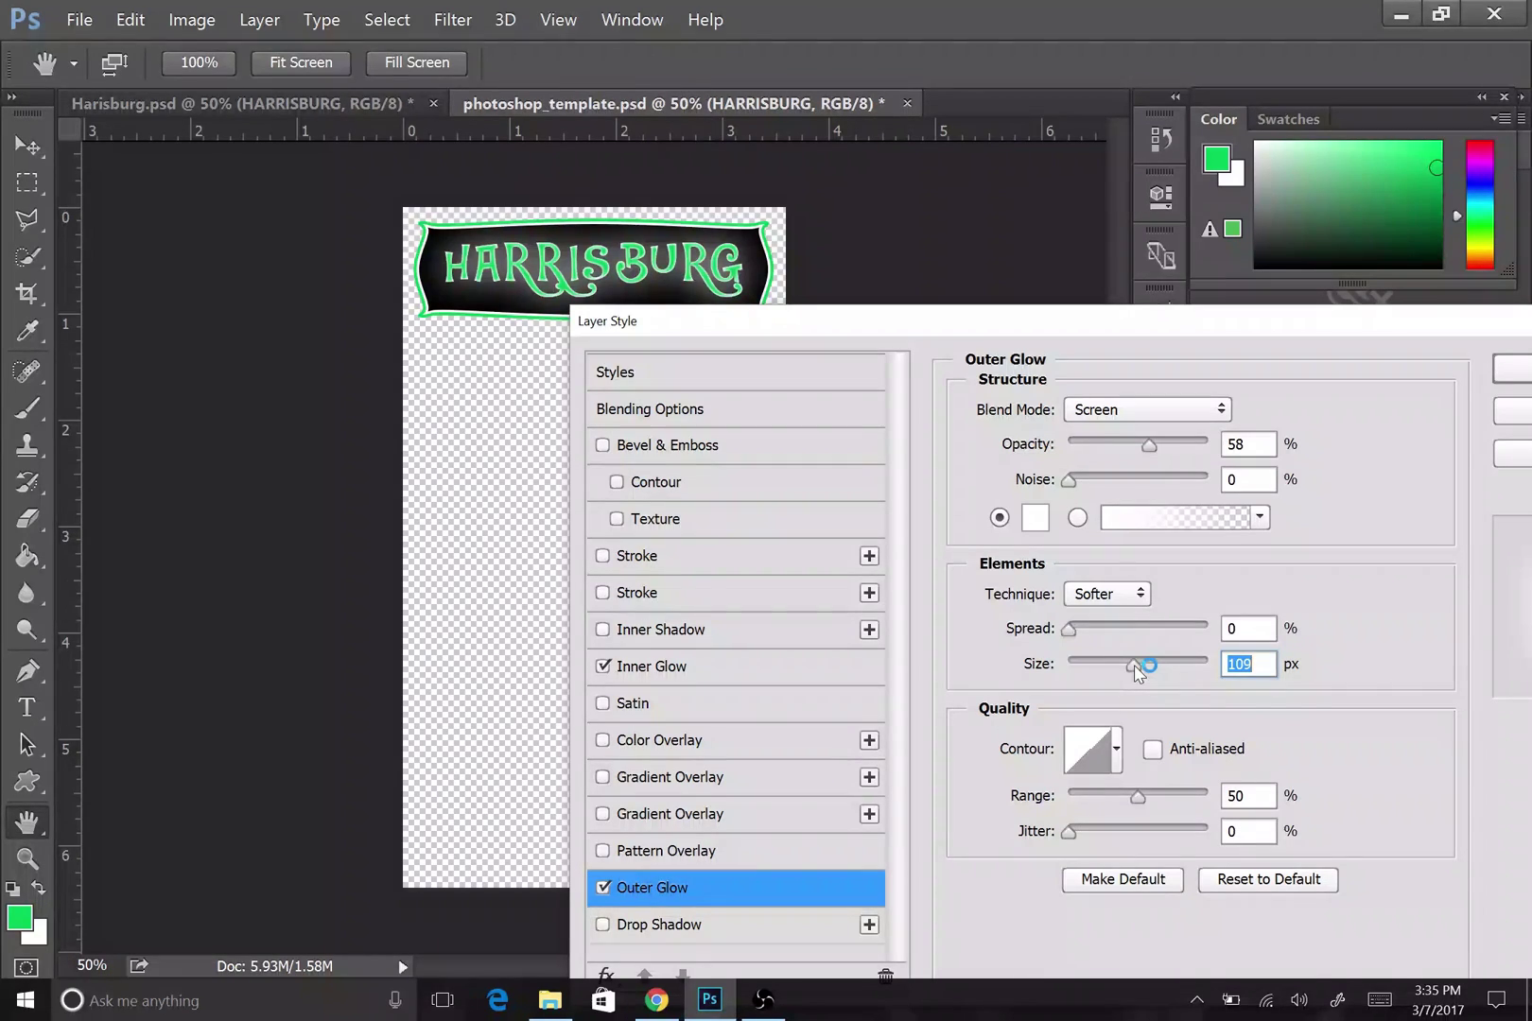
{"action": "left_click_drag", "start_coordinate": [1203, 329], "coordinate": [846, 364]}
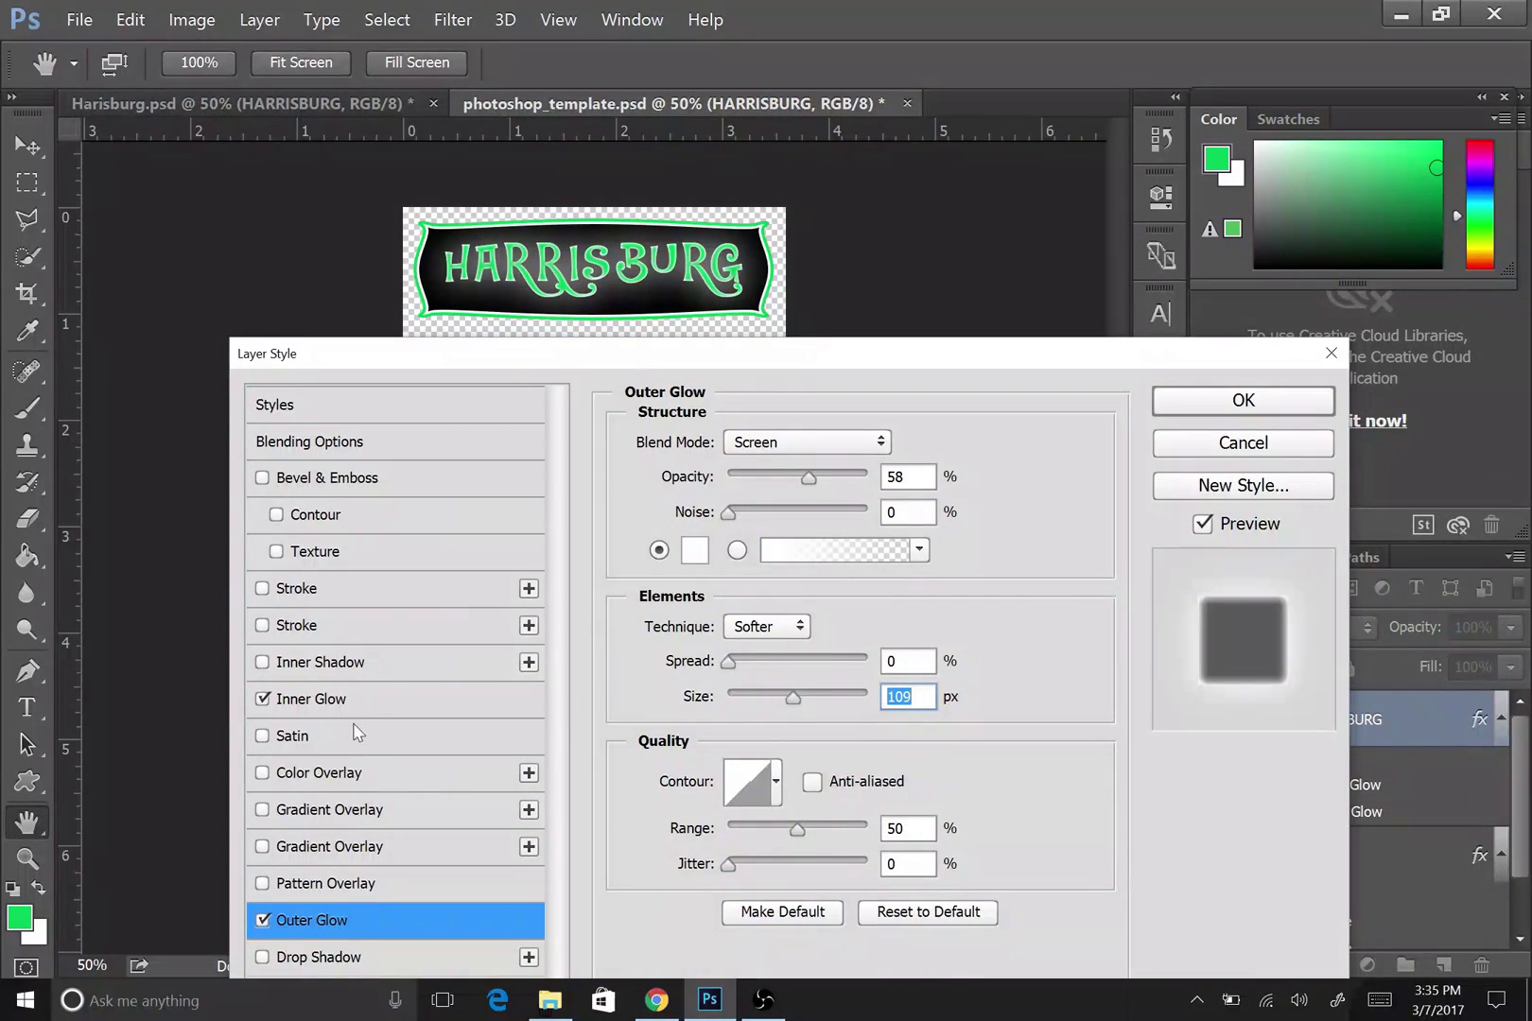
- Apply the glow effects to HARRISBURG, then select the Shape 1 banner layer
{"action": "left_click", "coordinate": [1288, 407]}
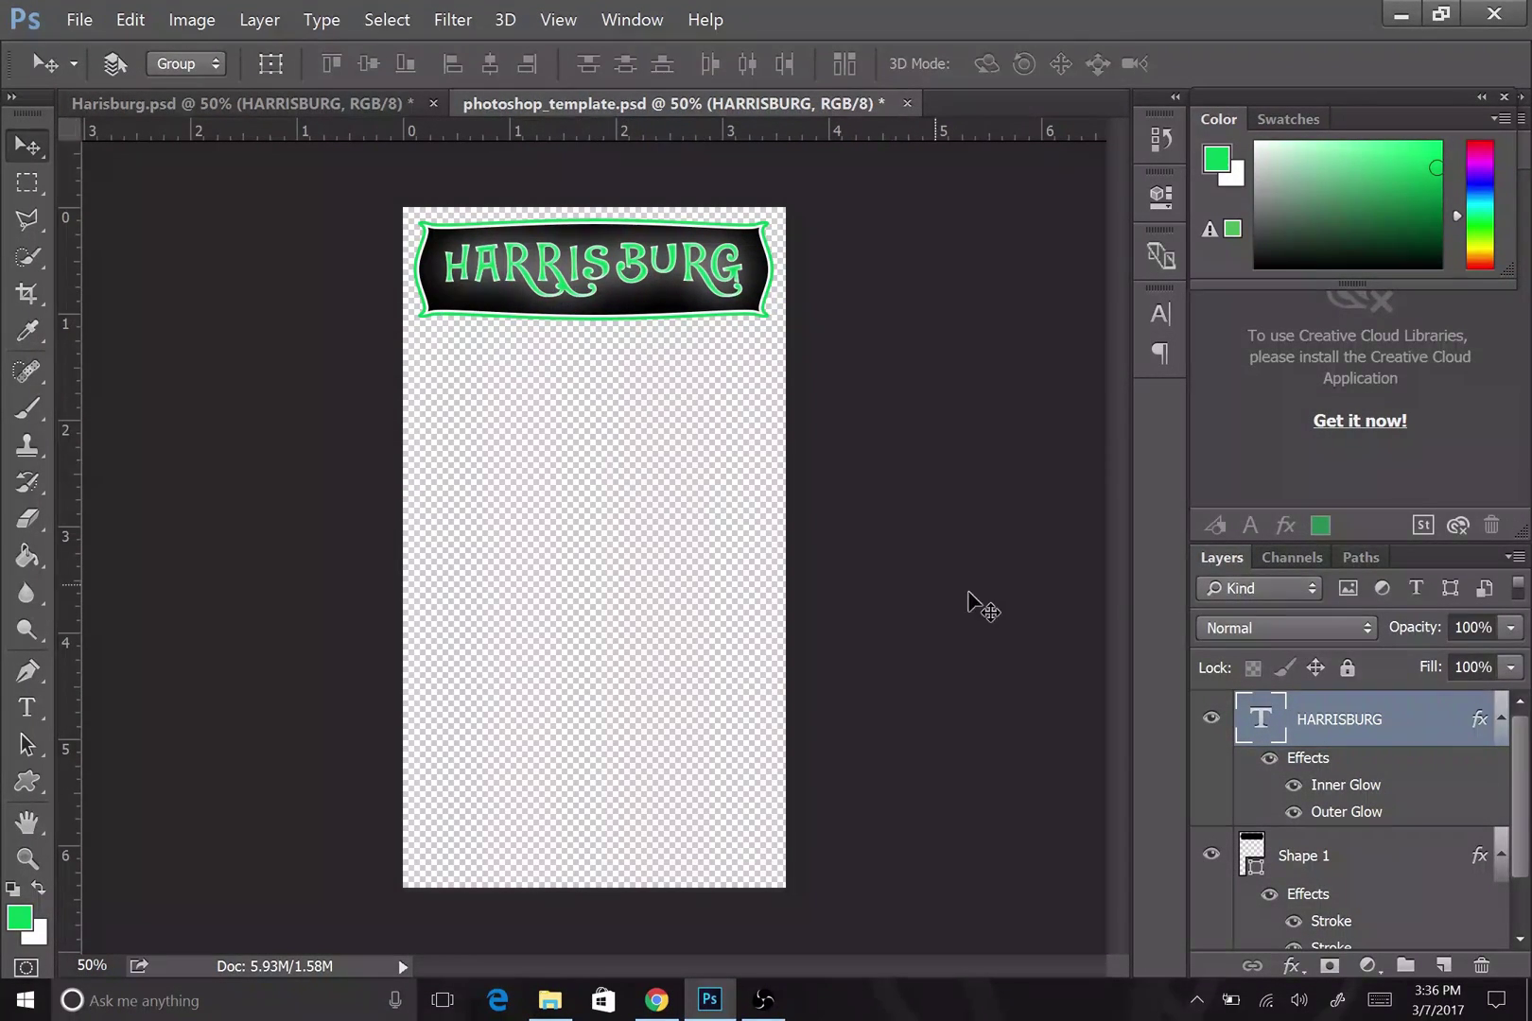
{"action": "scroll", "coordinate": [1433, 826], "scroll_direction": "down", "scroll_amount": 2}
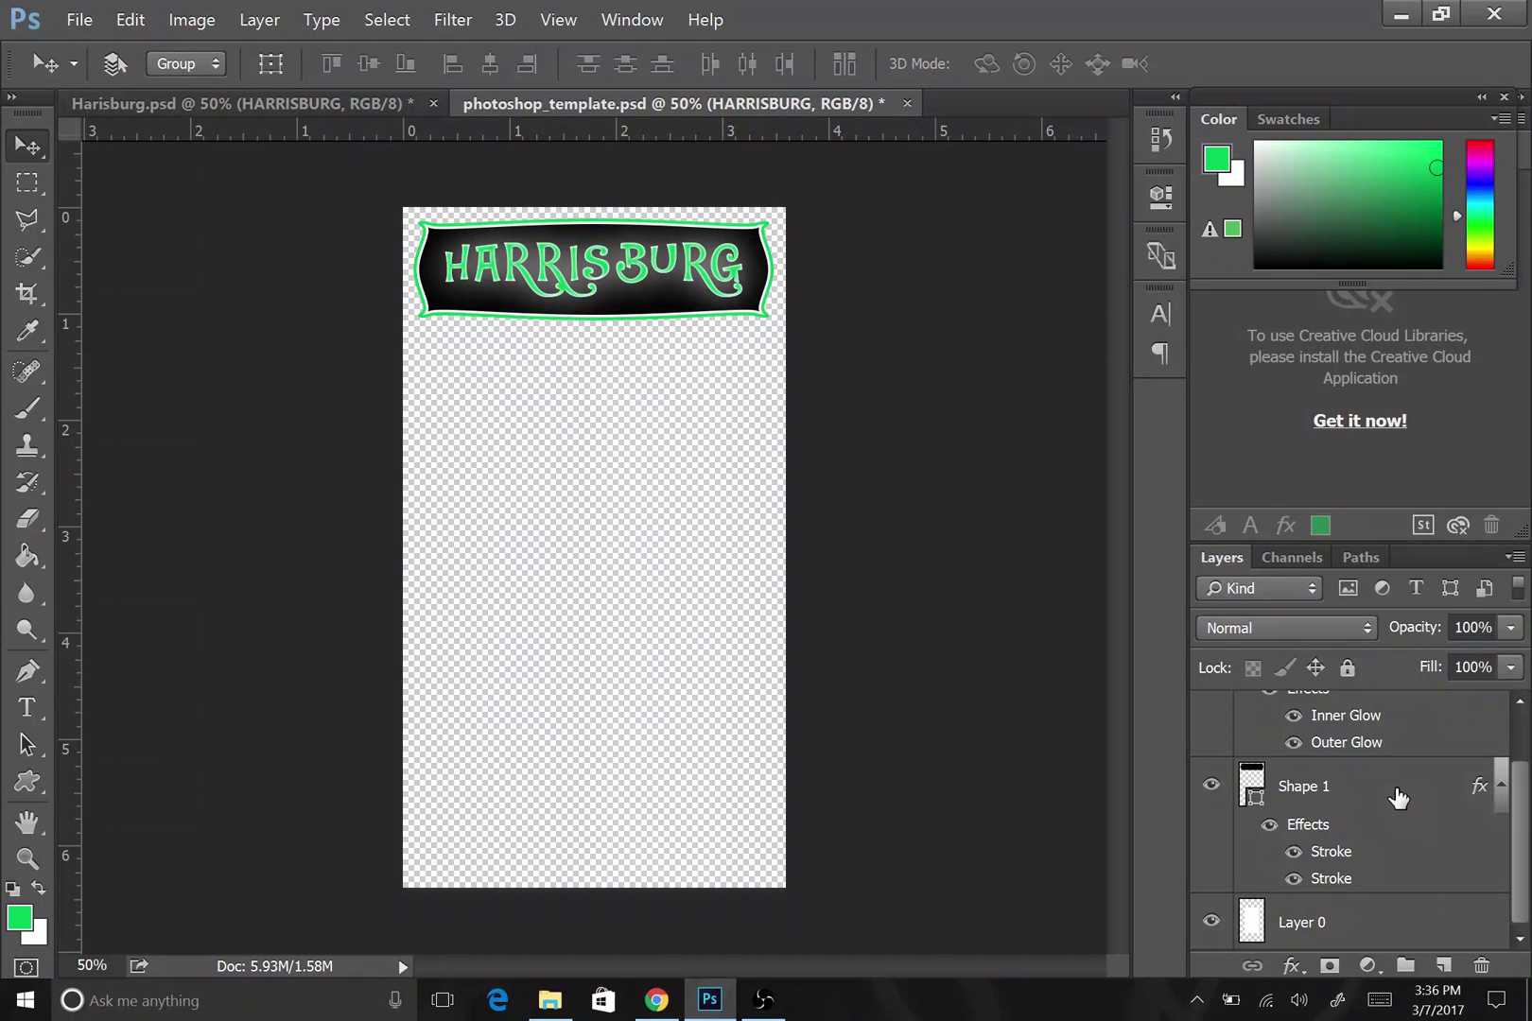
{"action": "left_click", "coordinate": [1372, 806]}
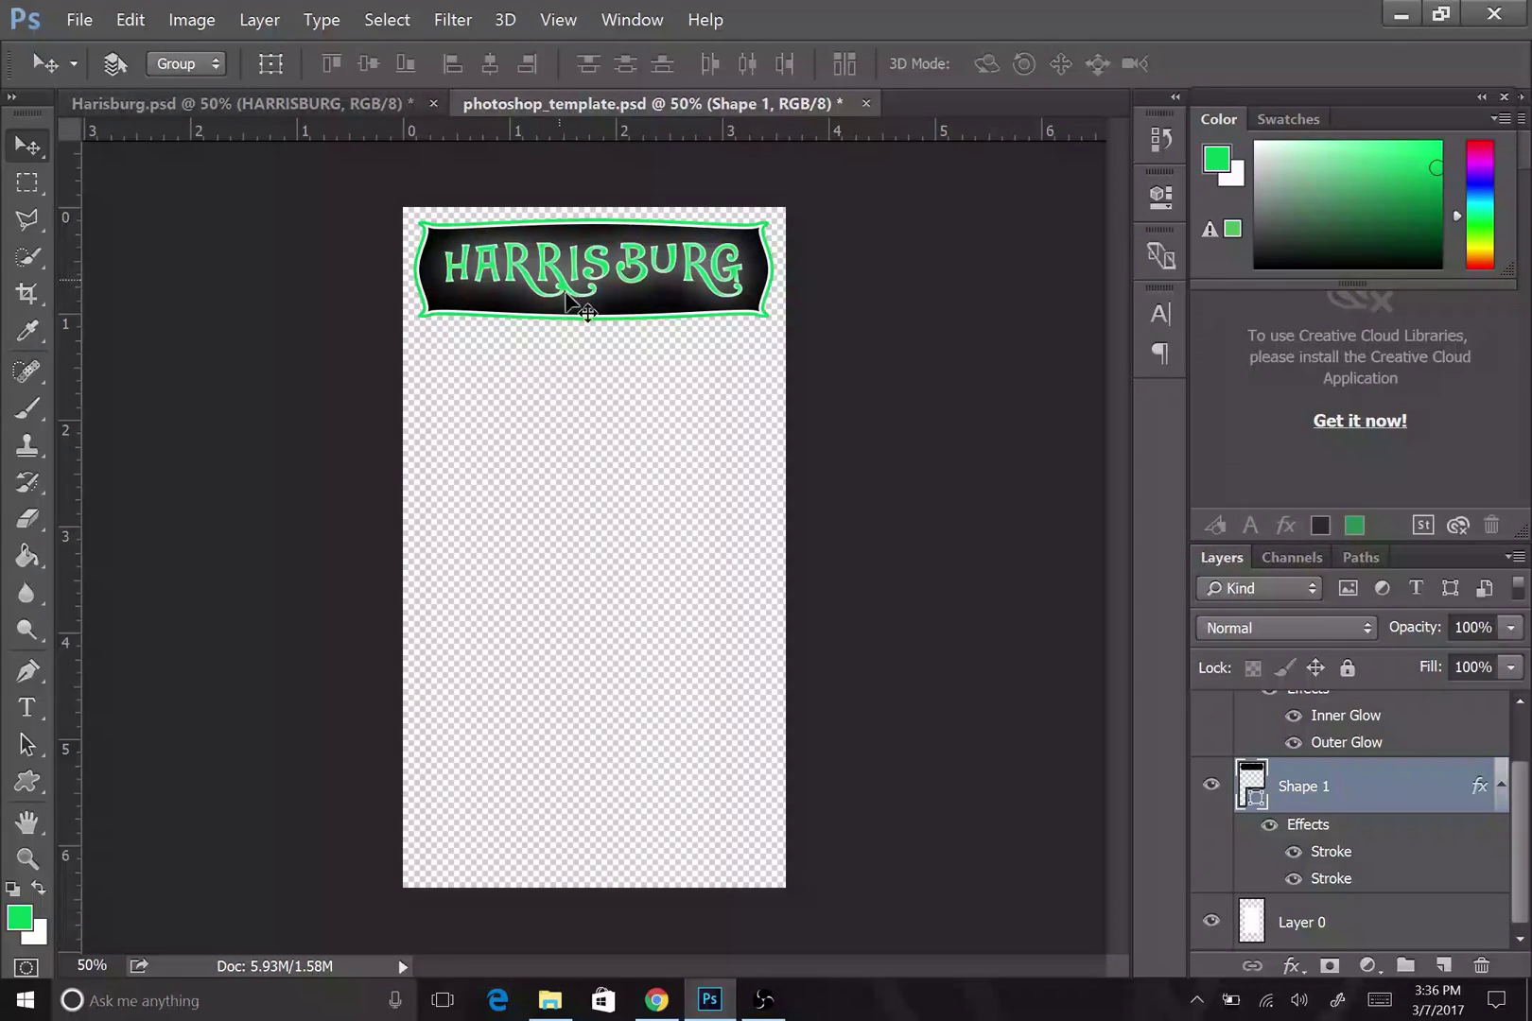
{"action": "scroll", "coordinate": [1325, 781], "scroll_direction": "up", "scroll_amount": 2}
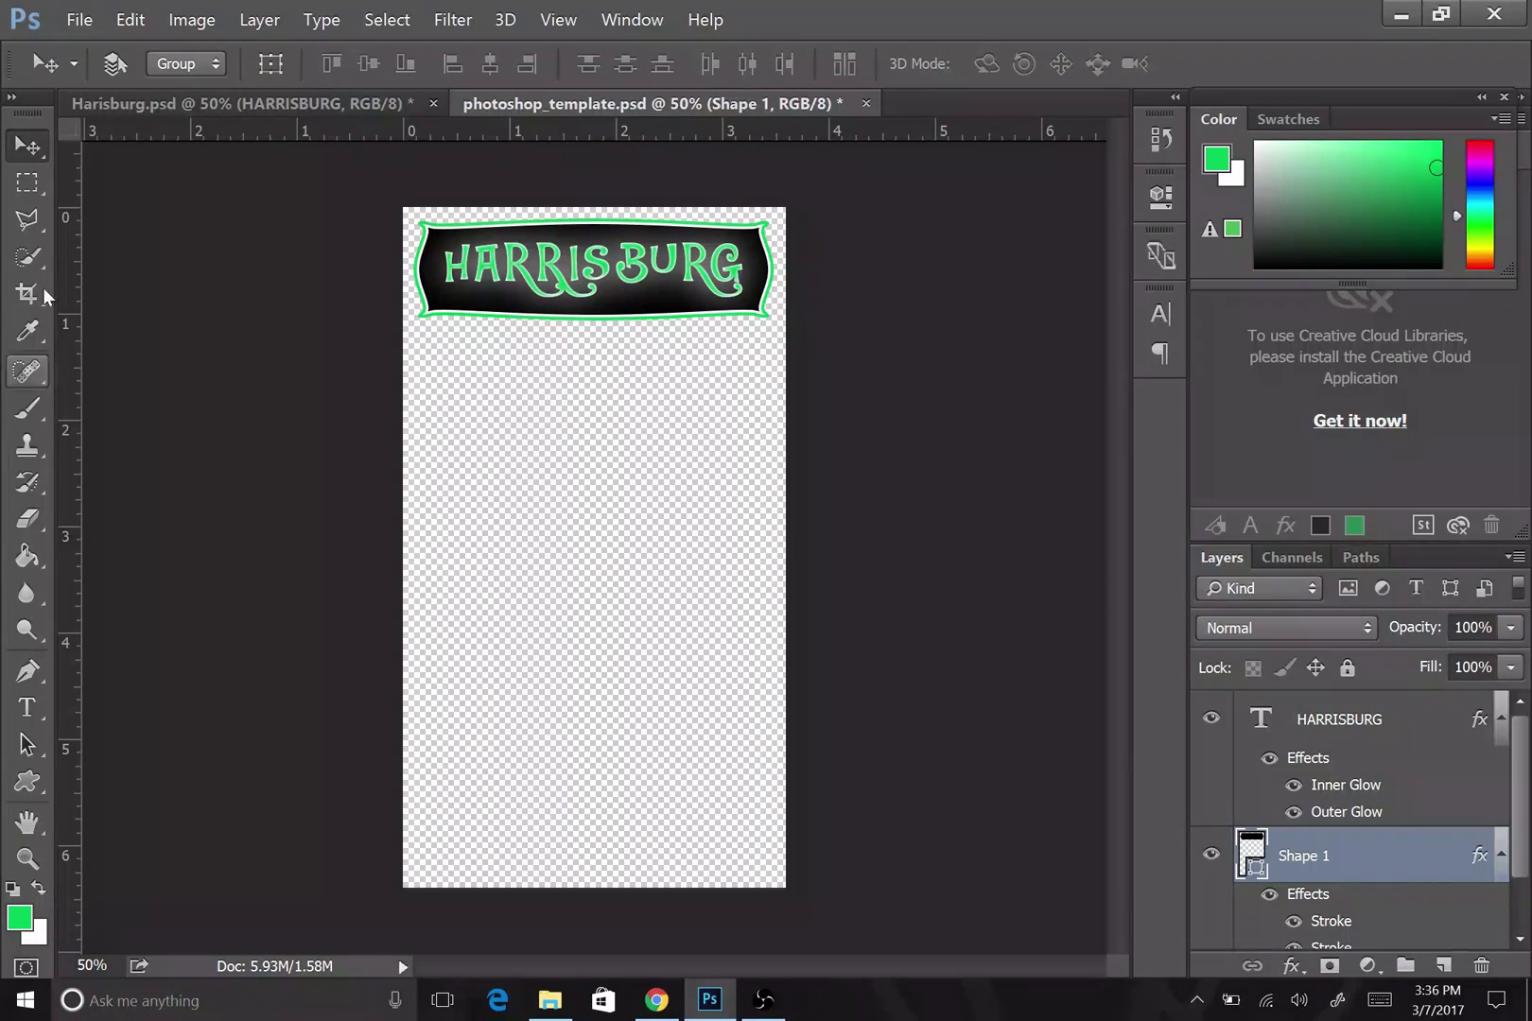
{"action": "left_click", "coordinate": [79, 21]}
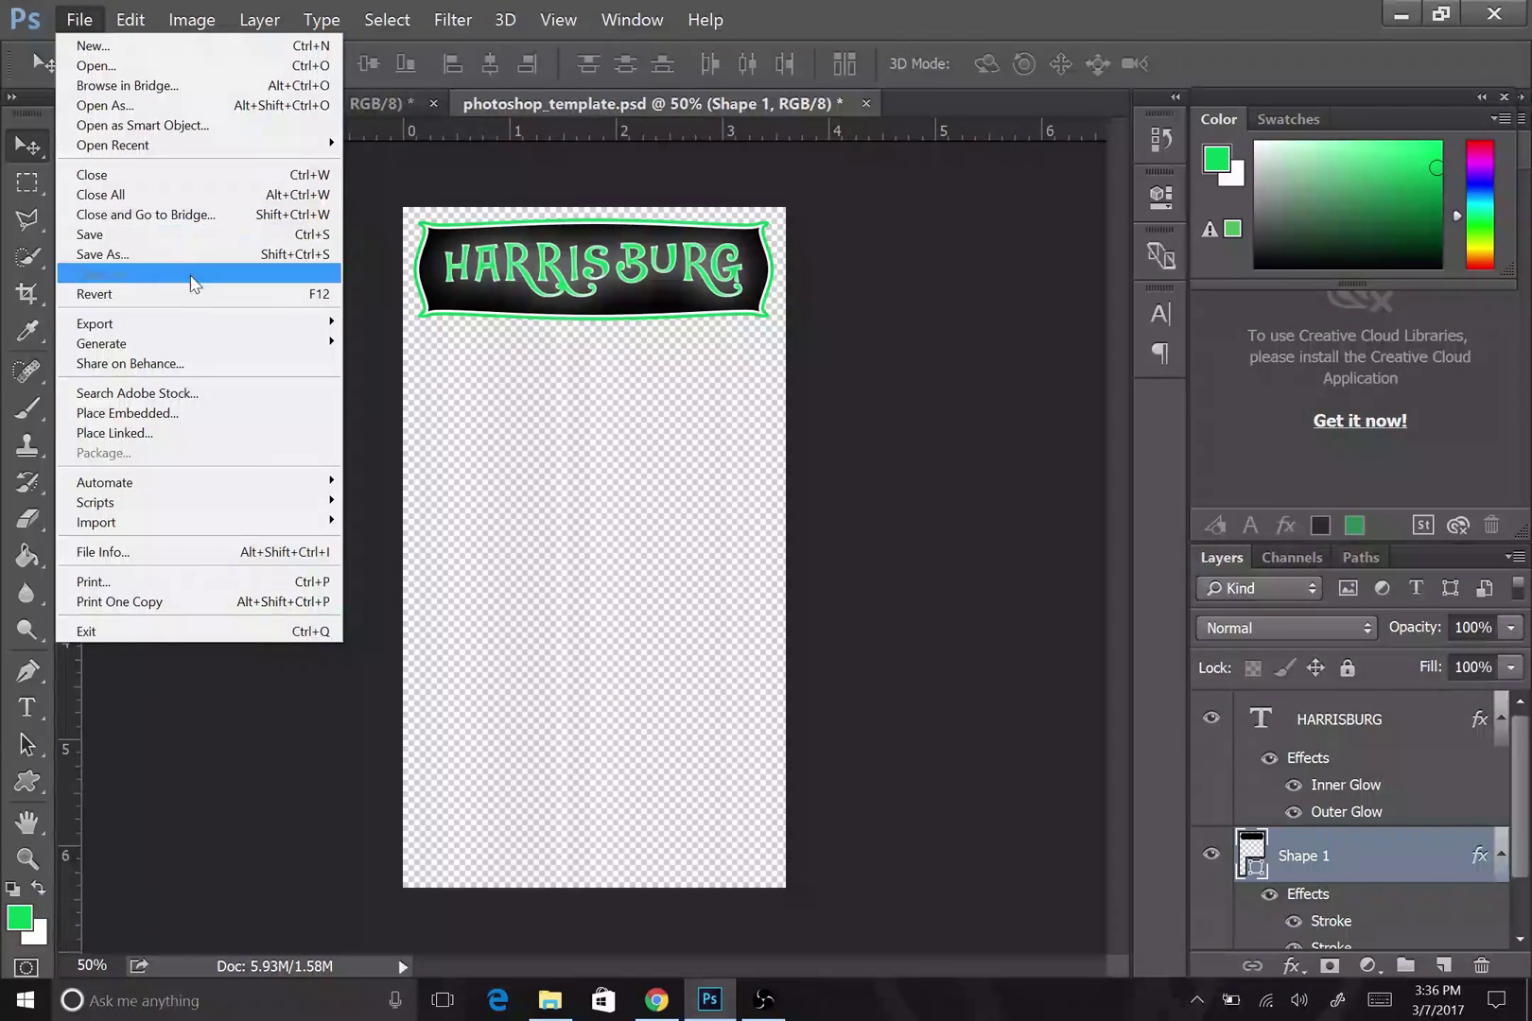
{"action": "mouse_move", "coordinate": [217, 329]}
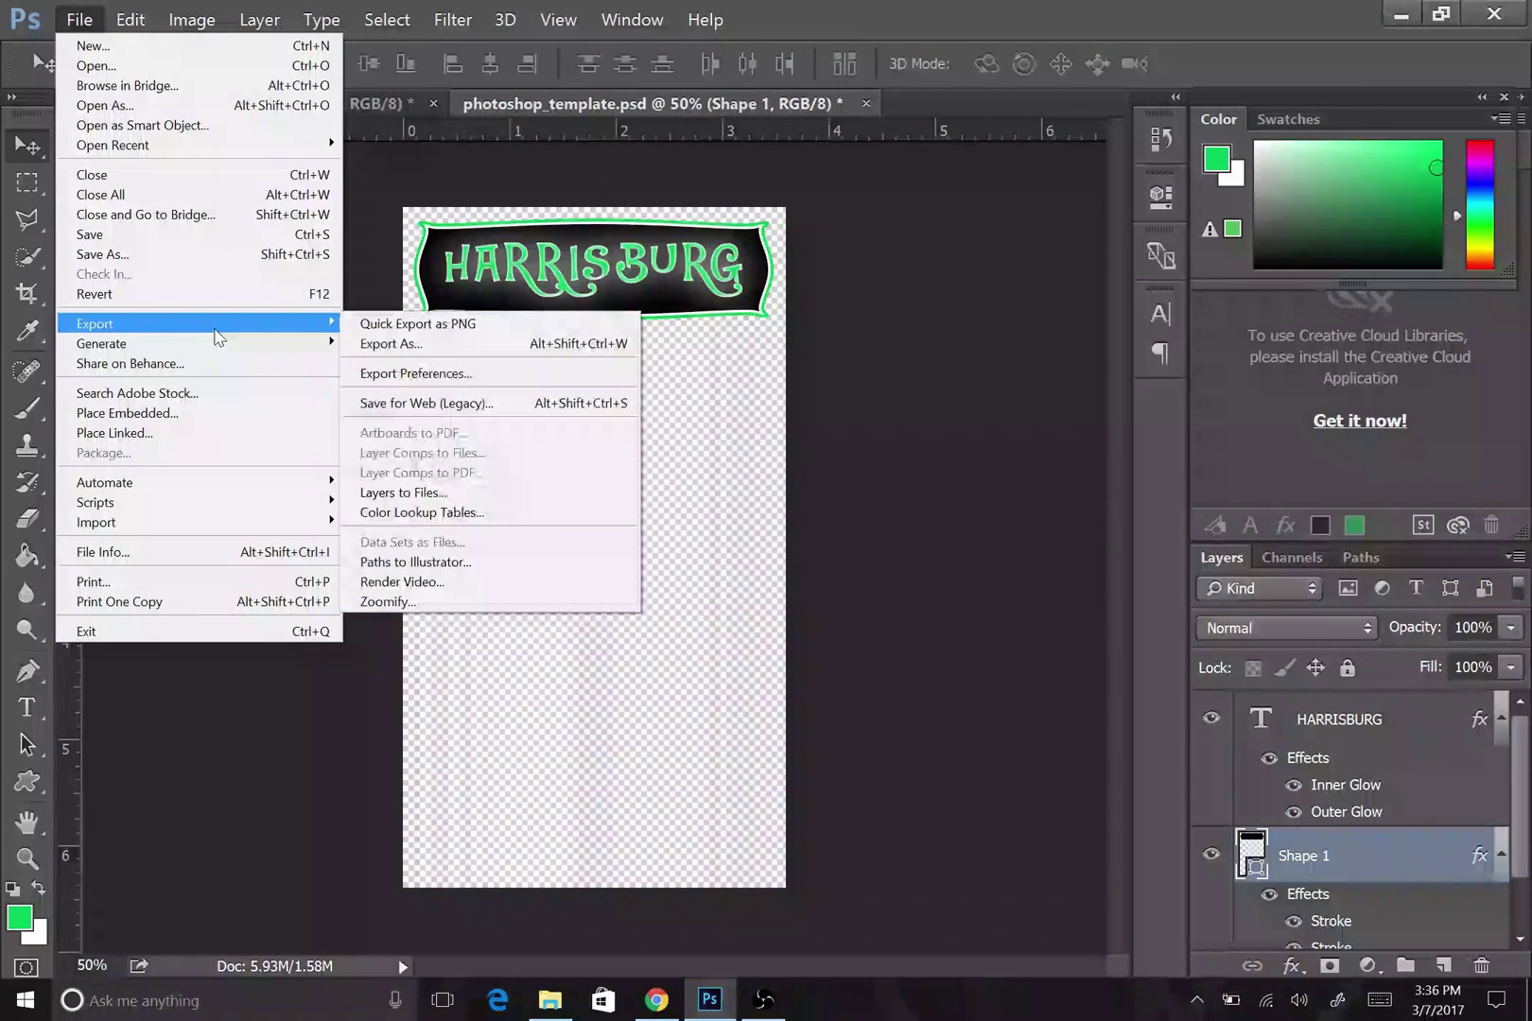
{"action": "left_click", "coordinate": [434, 402]}
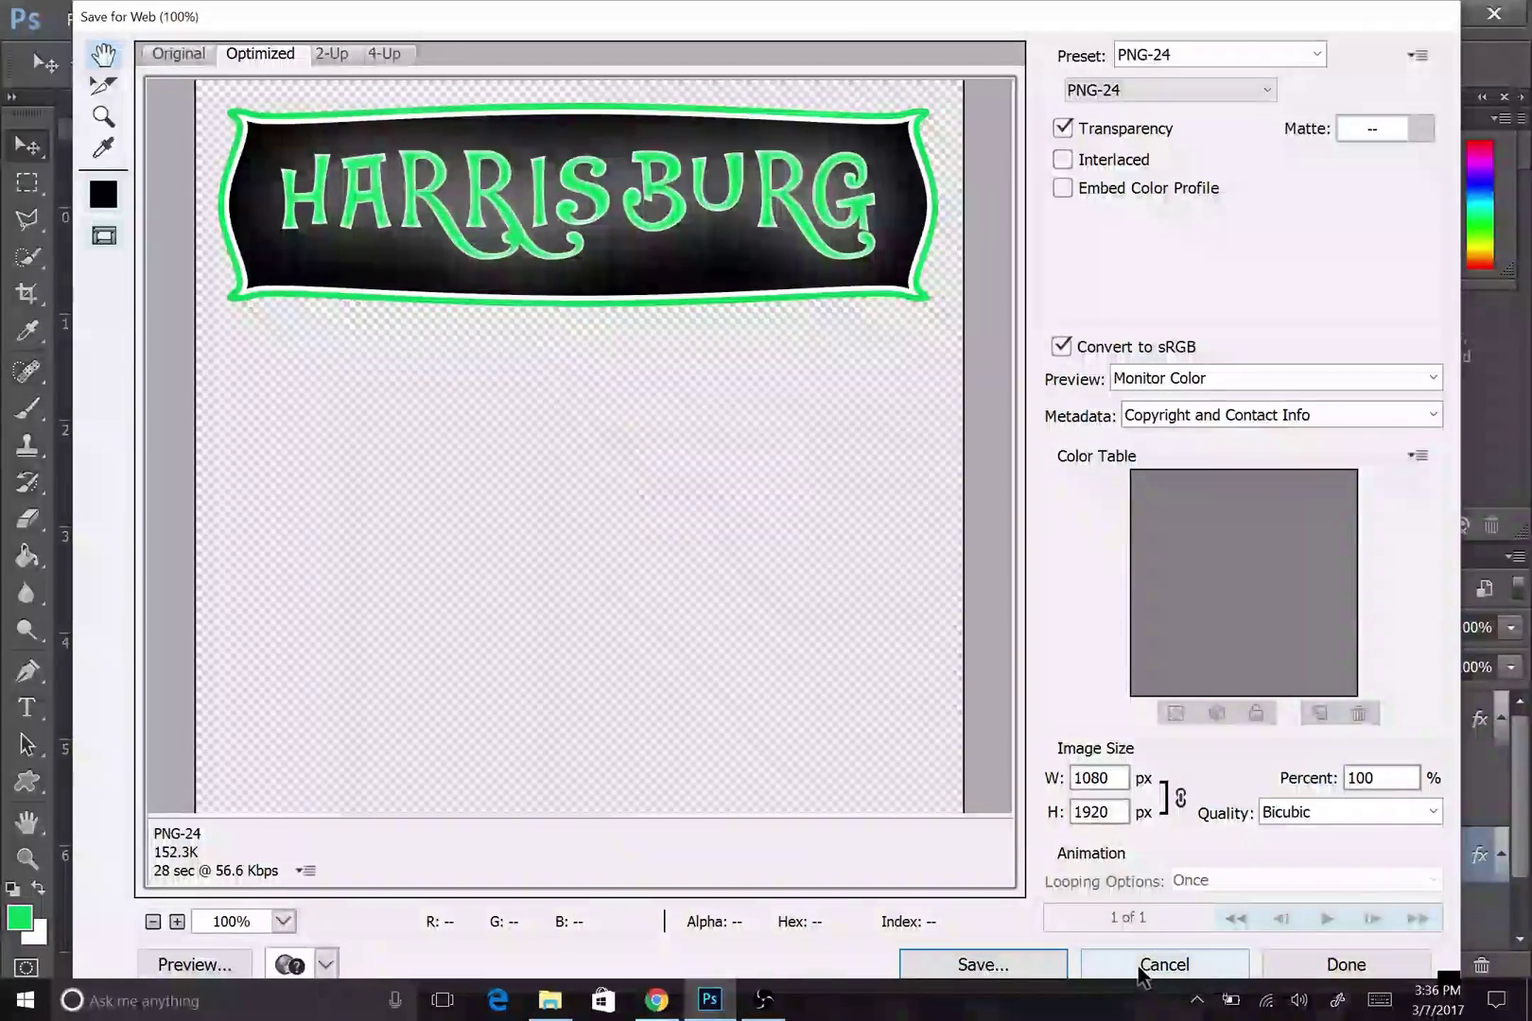
{"action": "left_click", "coordinate": [1199, 962]}
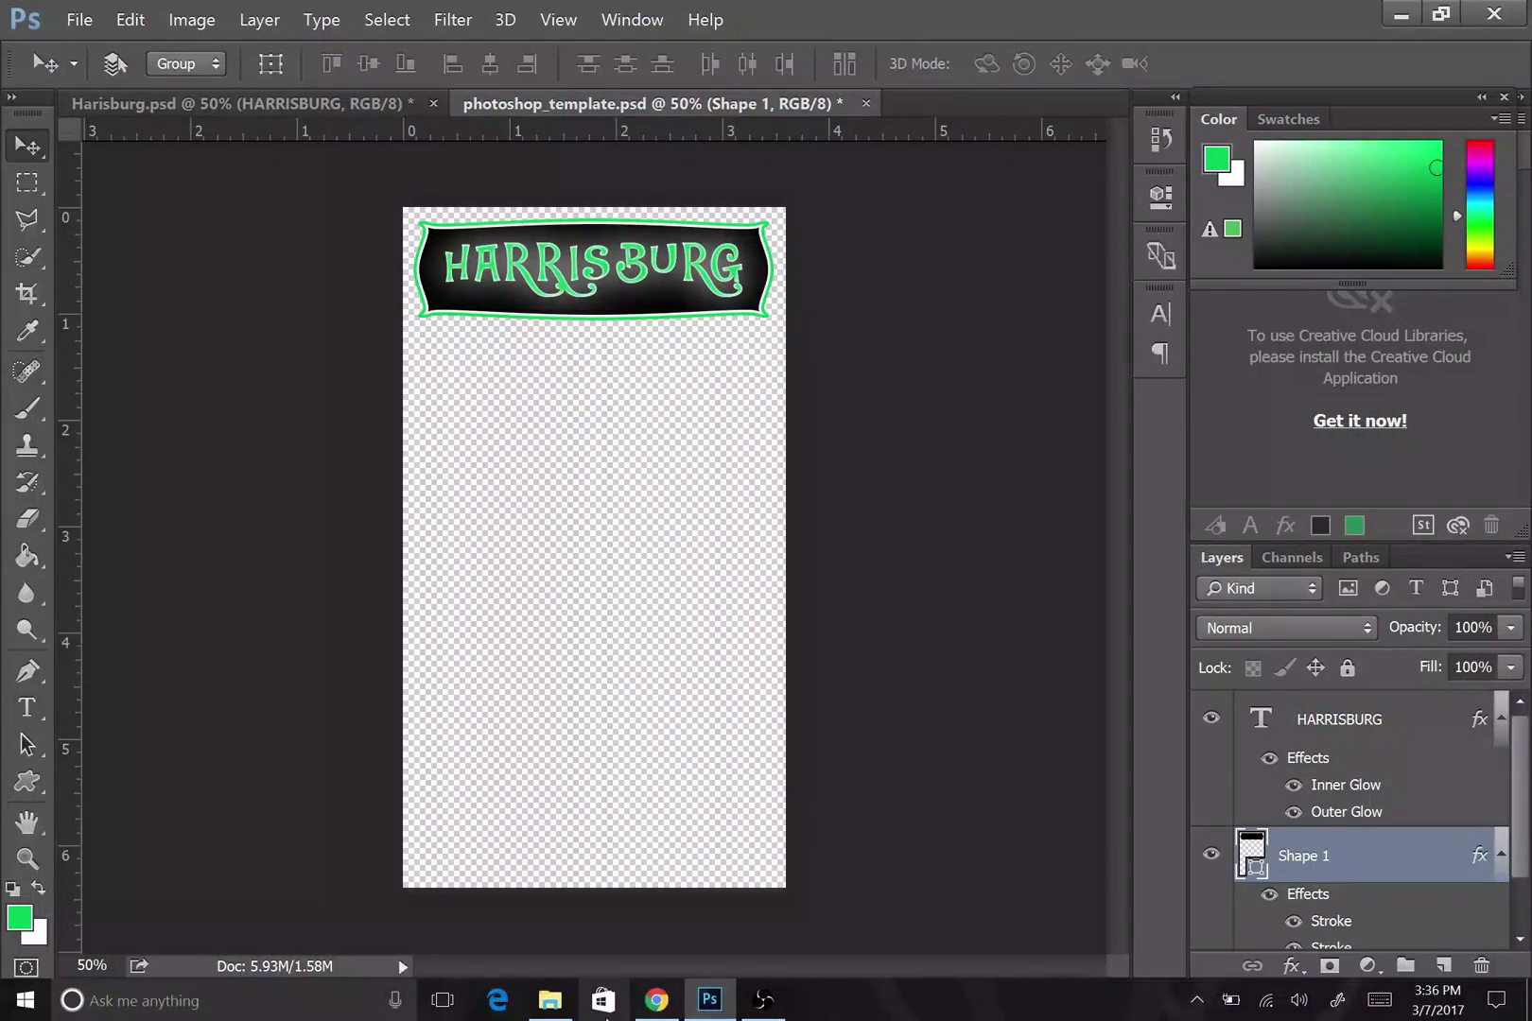
- Bring the Snapchat geofilter page forward and cancel the file picker without choosing a file
{"action": "left_click", "coordinate": [670, 1012]}
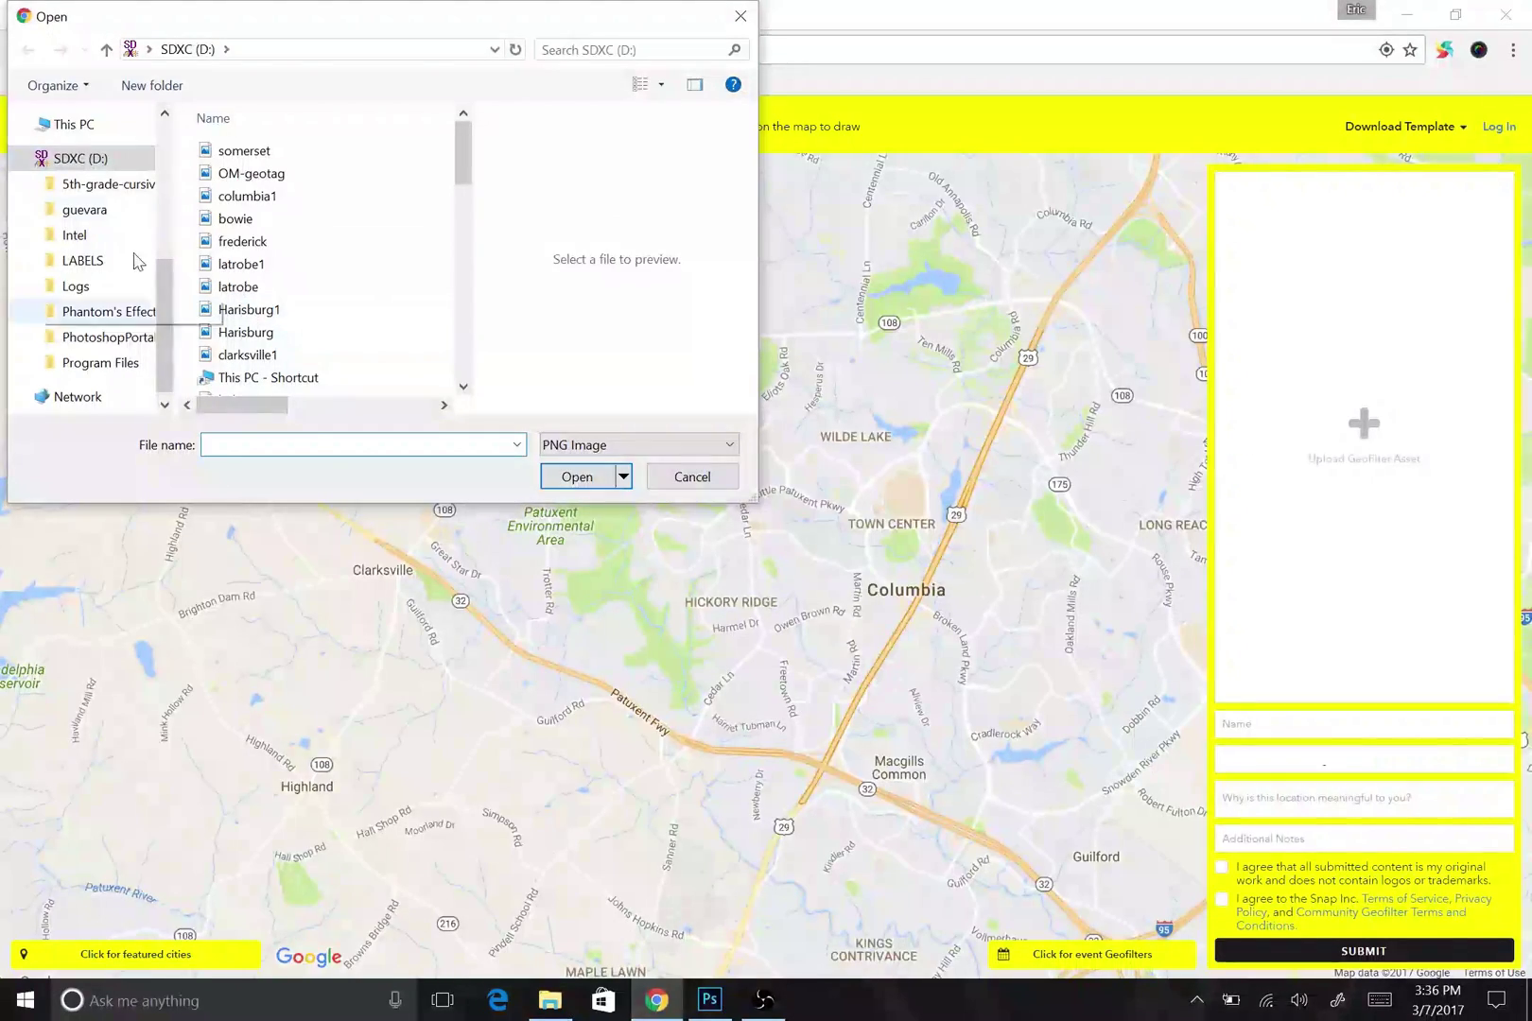
{"action": "left_click", "coordinate": [691, 478]}
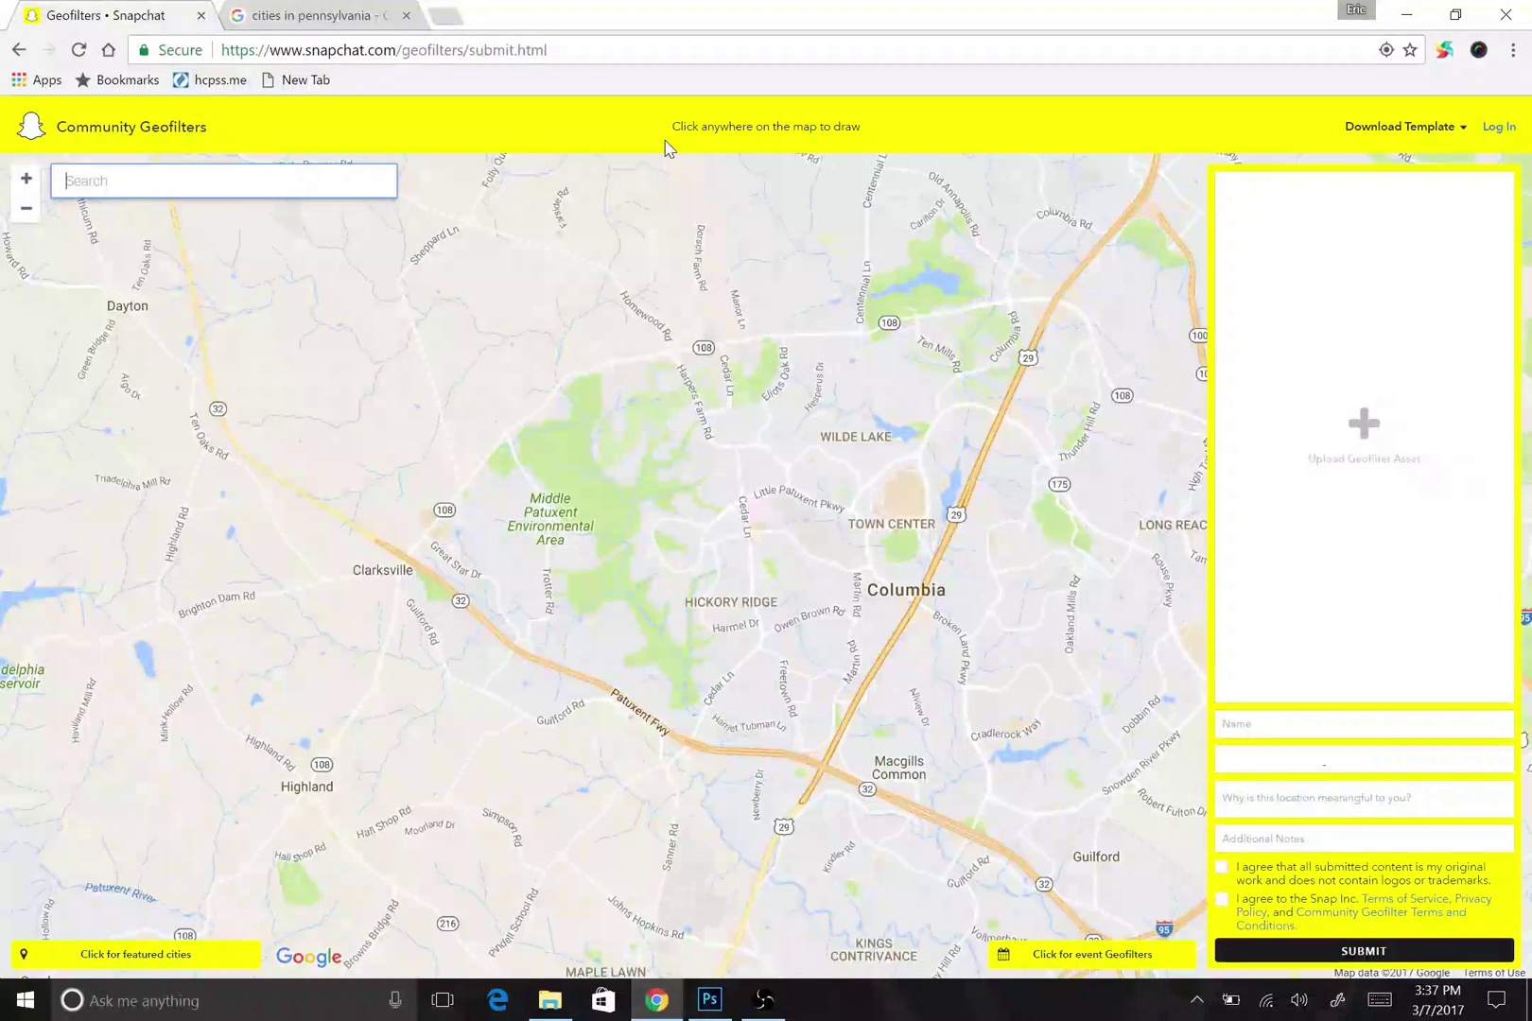
- Search for Harrisburg, PA and draw a closed geofence around downtown east of the river
{"action": "type", "text": "harrisb"}
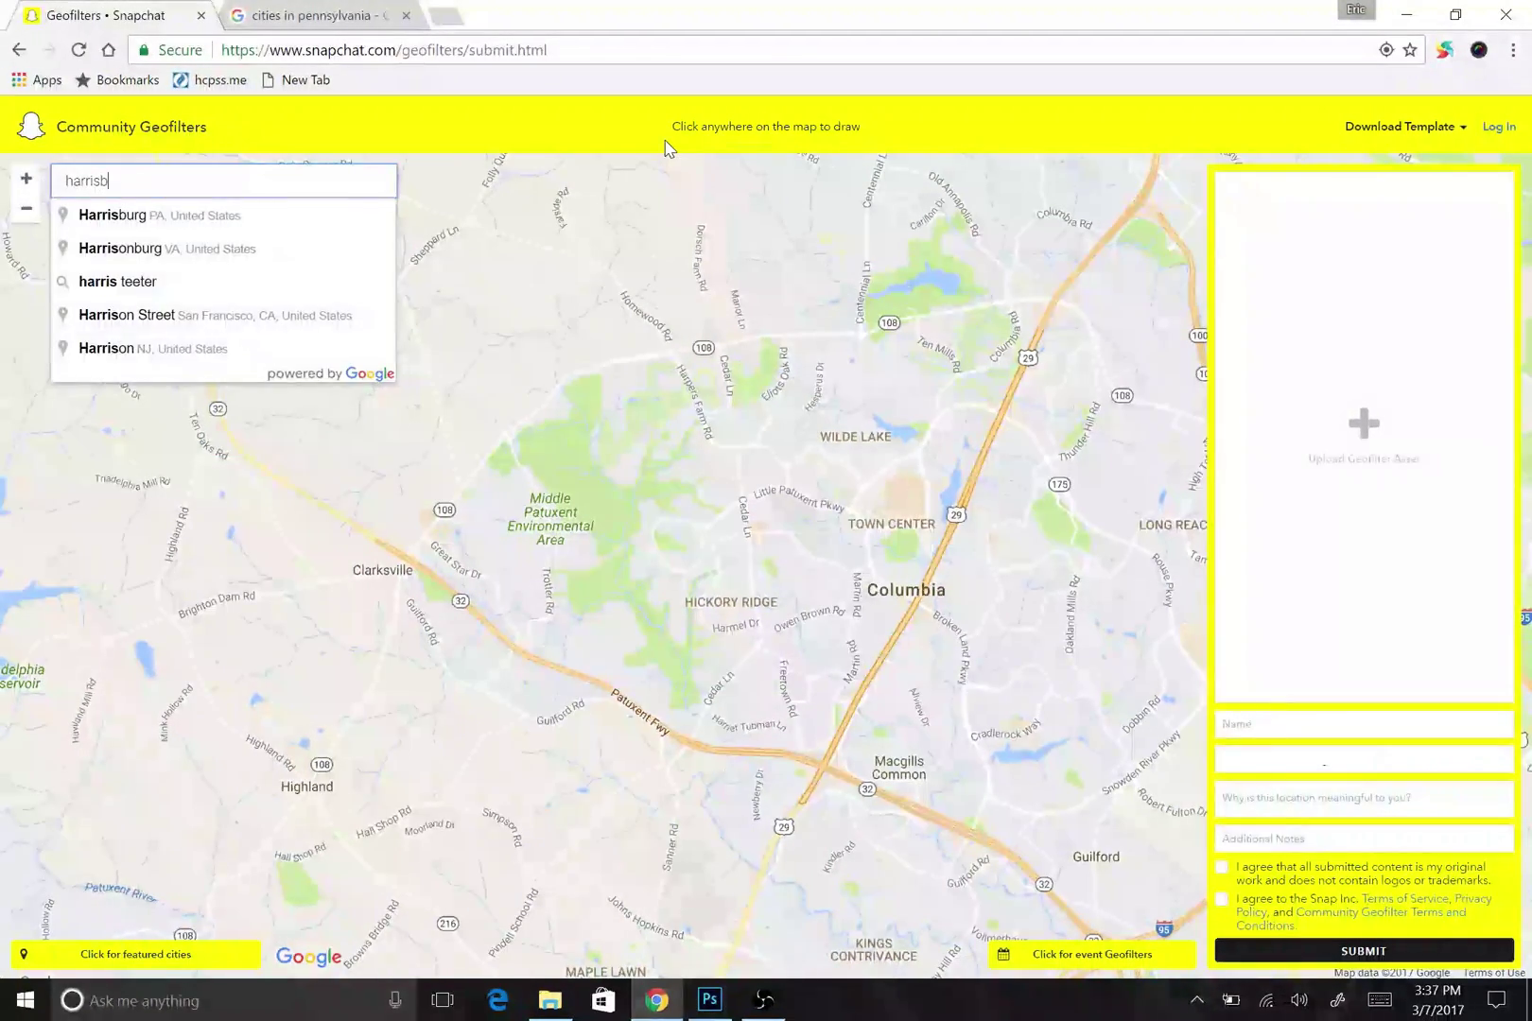
{"action": "type", "text": "yuurg"}
{"action": "left_click", "coordinate": [343, 227]}
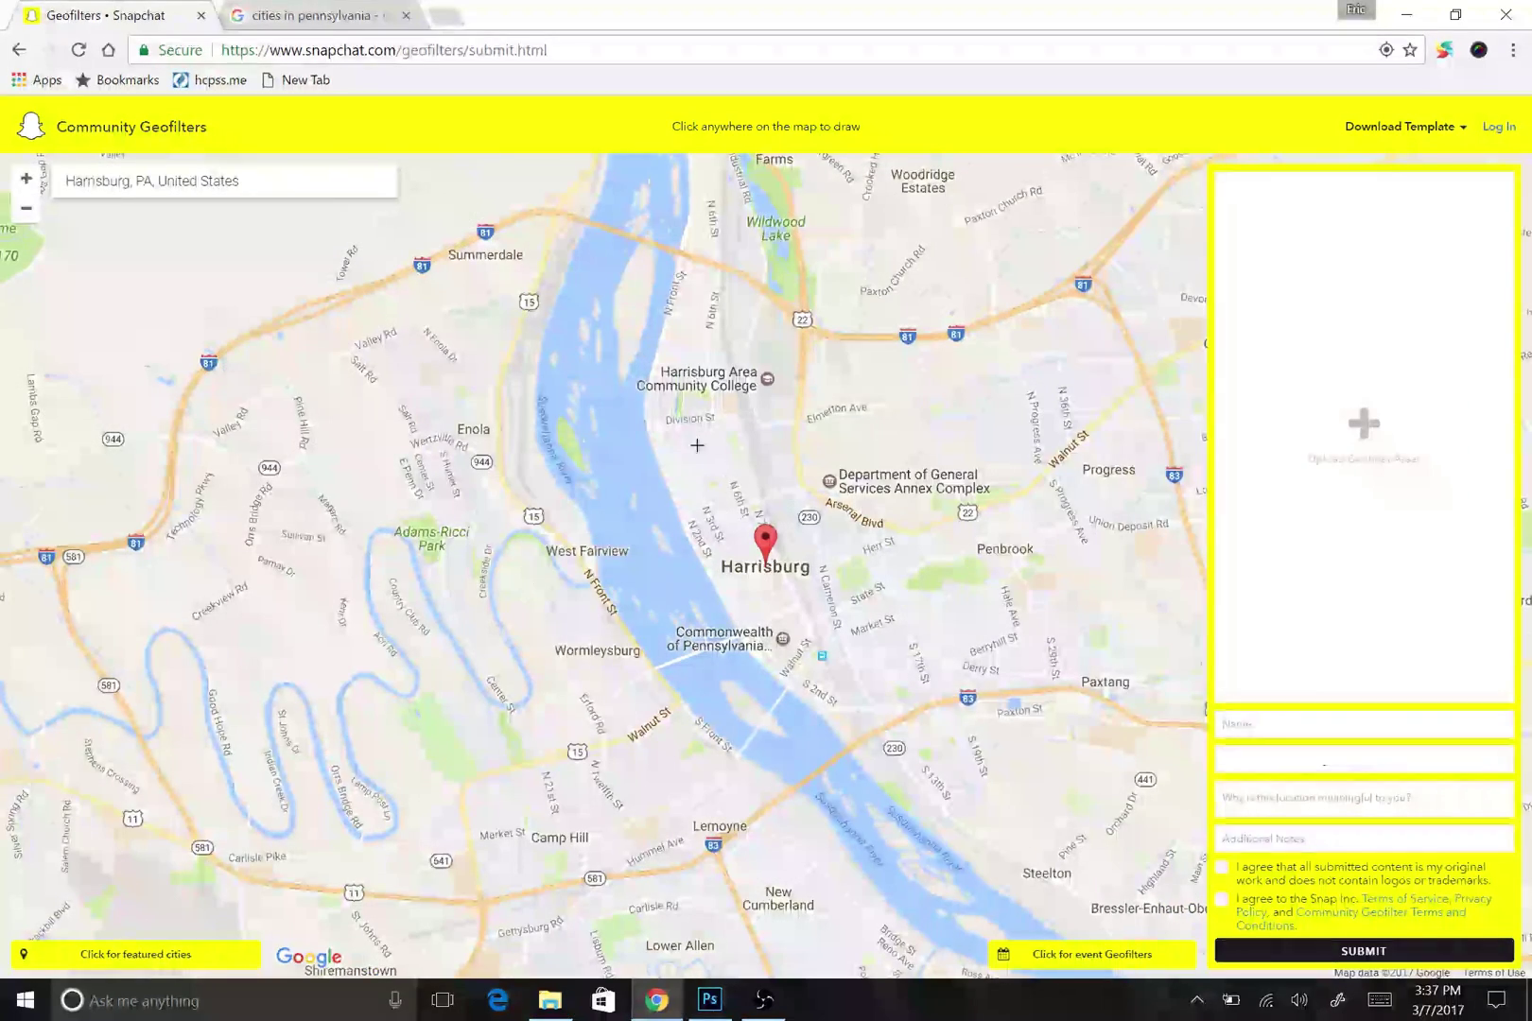
{"action": "left_click", "coordinate": [728, 325]}
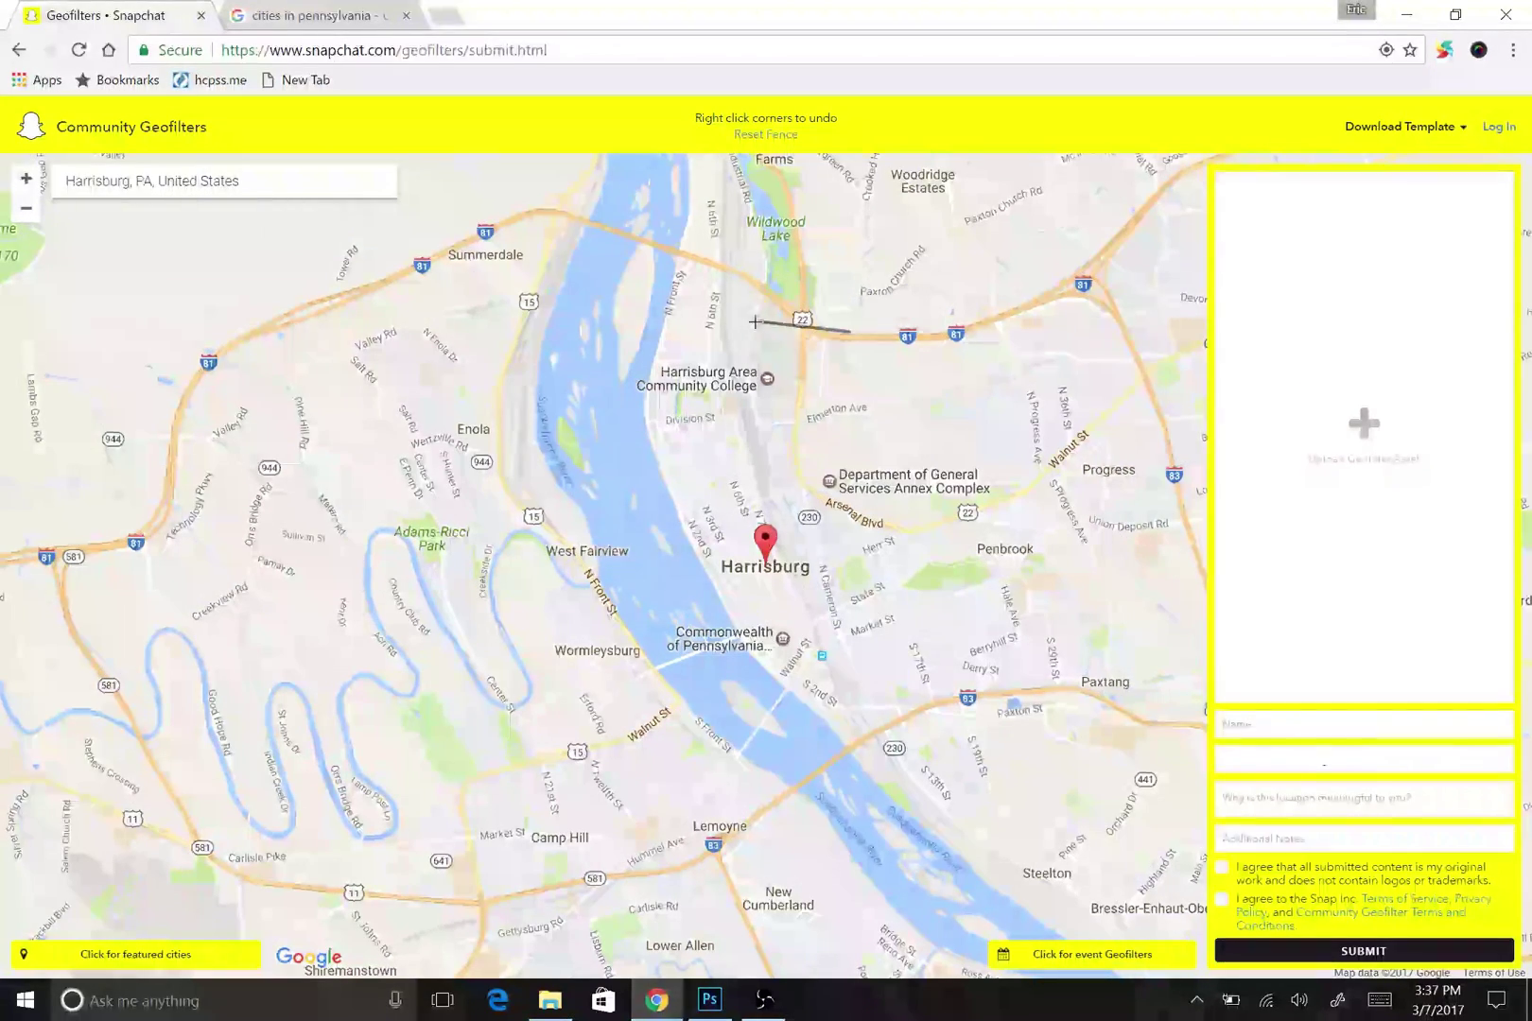
{"action": "left_click", "coordinate": [662, 319]}
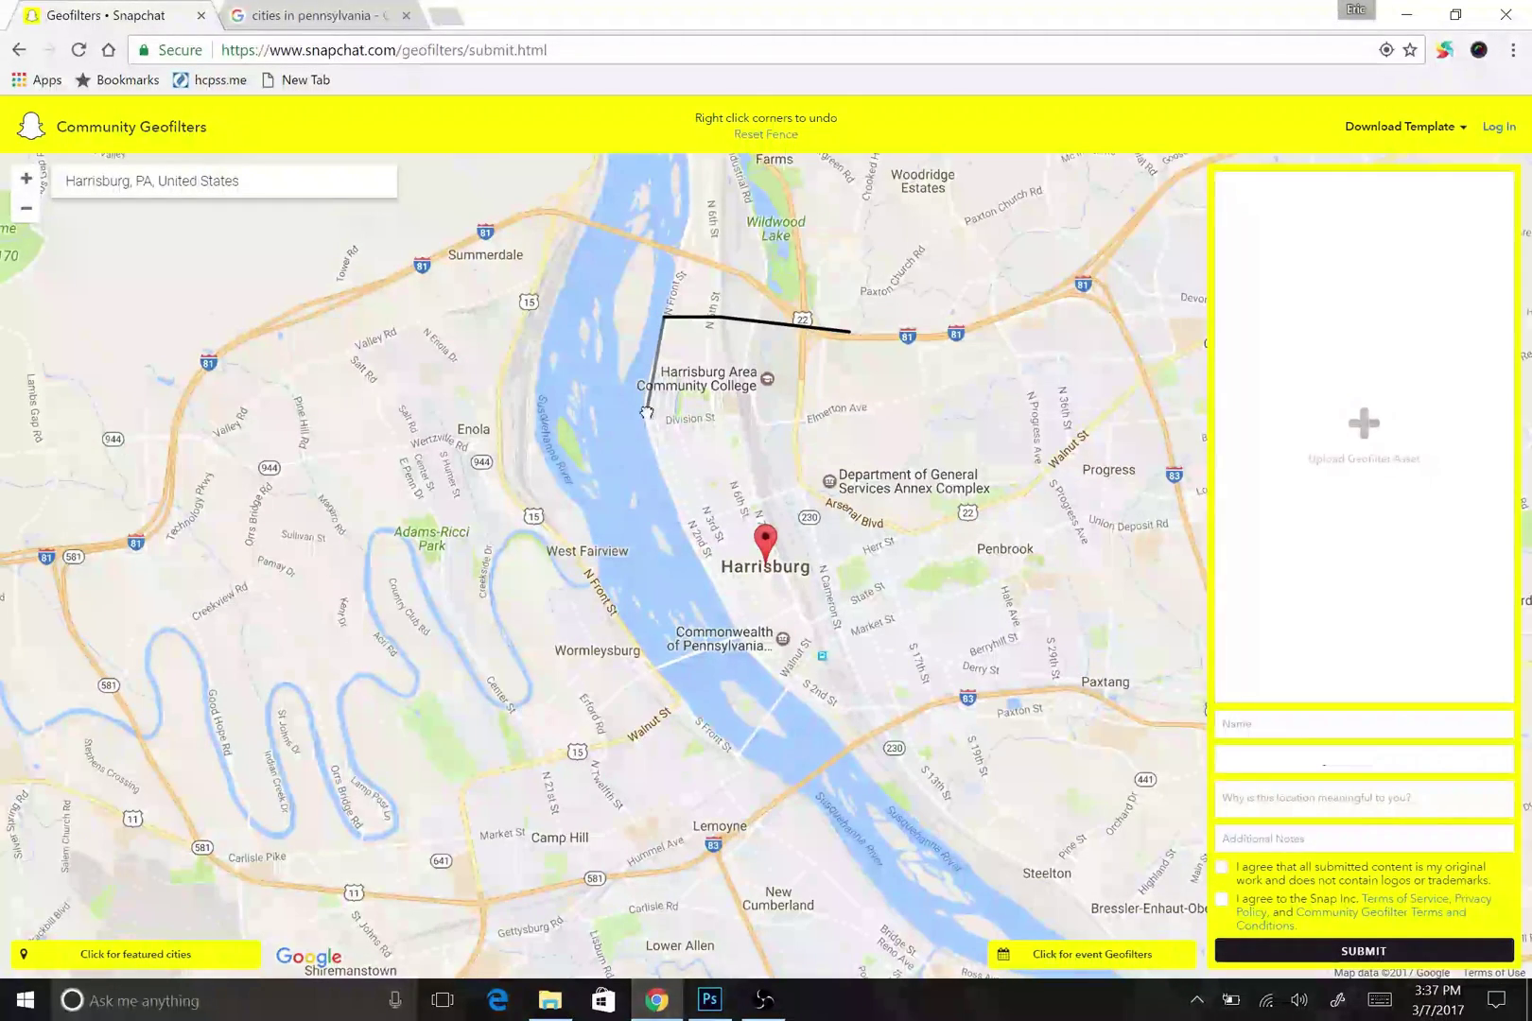
{"action": "left_click", "coordinate": [647, 411]}
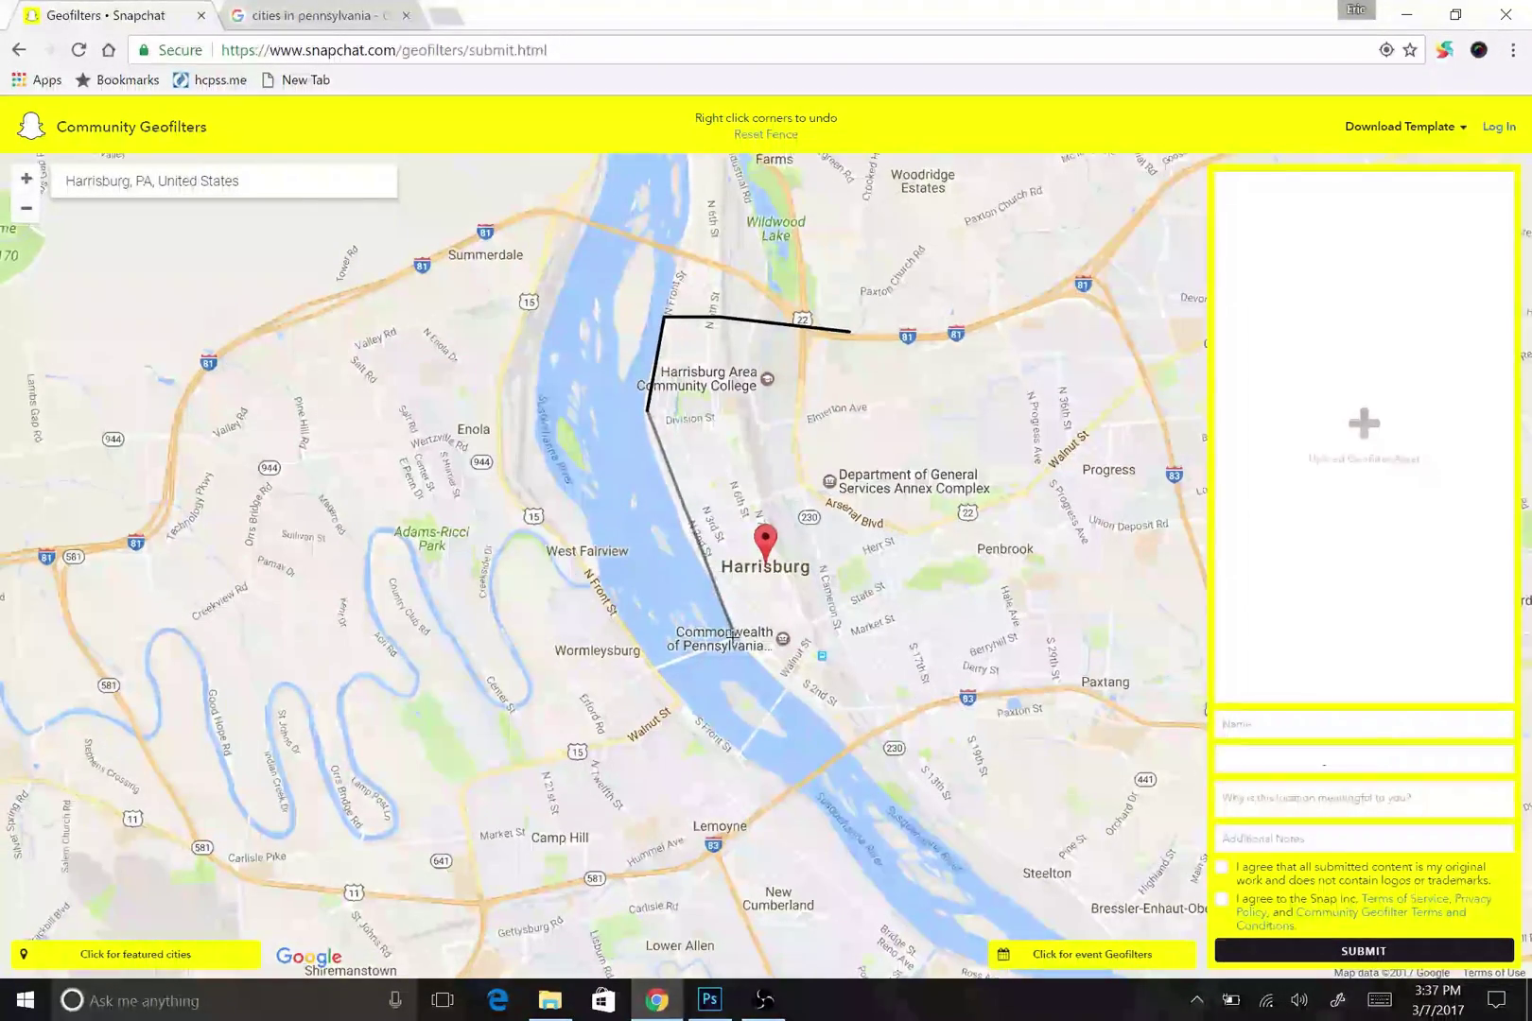
{"action": "left_click", "coordinate": [728, 629]}
{"action": "left_click", "coordinate": [842, 752]}
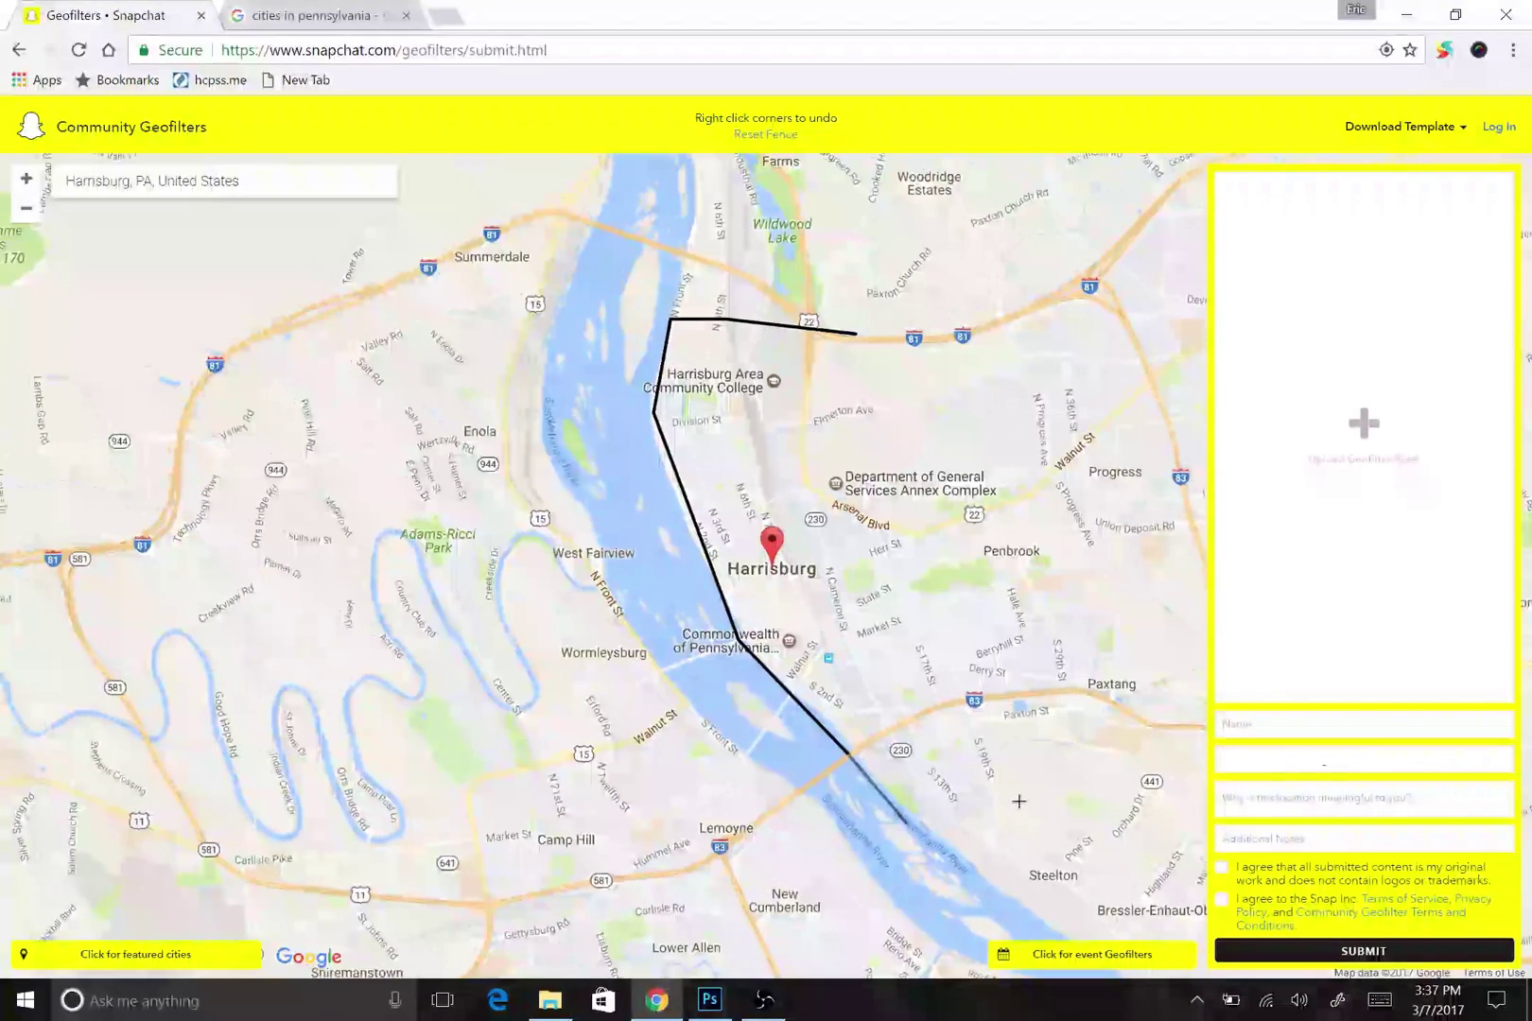
{"action": "left_click", "coordinate": [908, 823]}
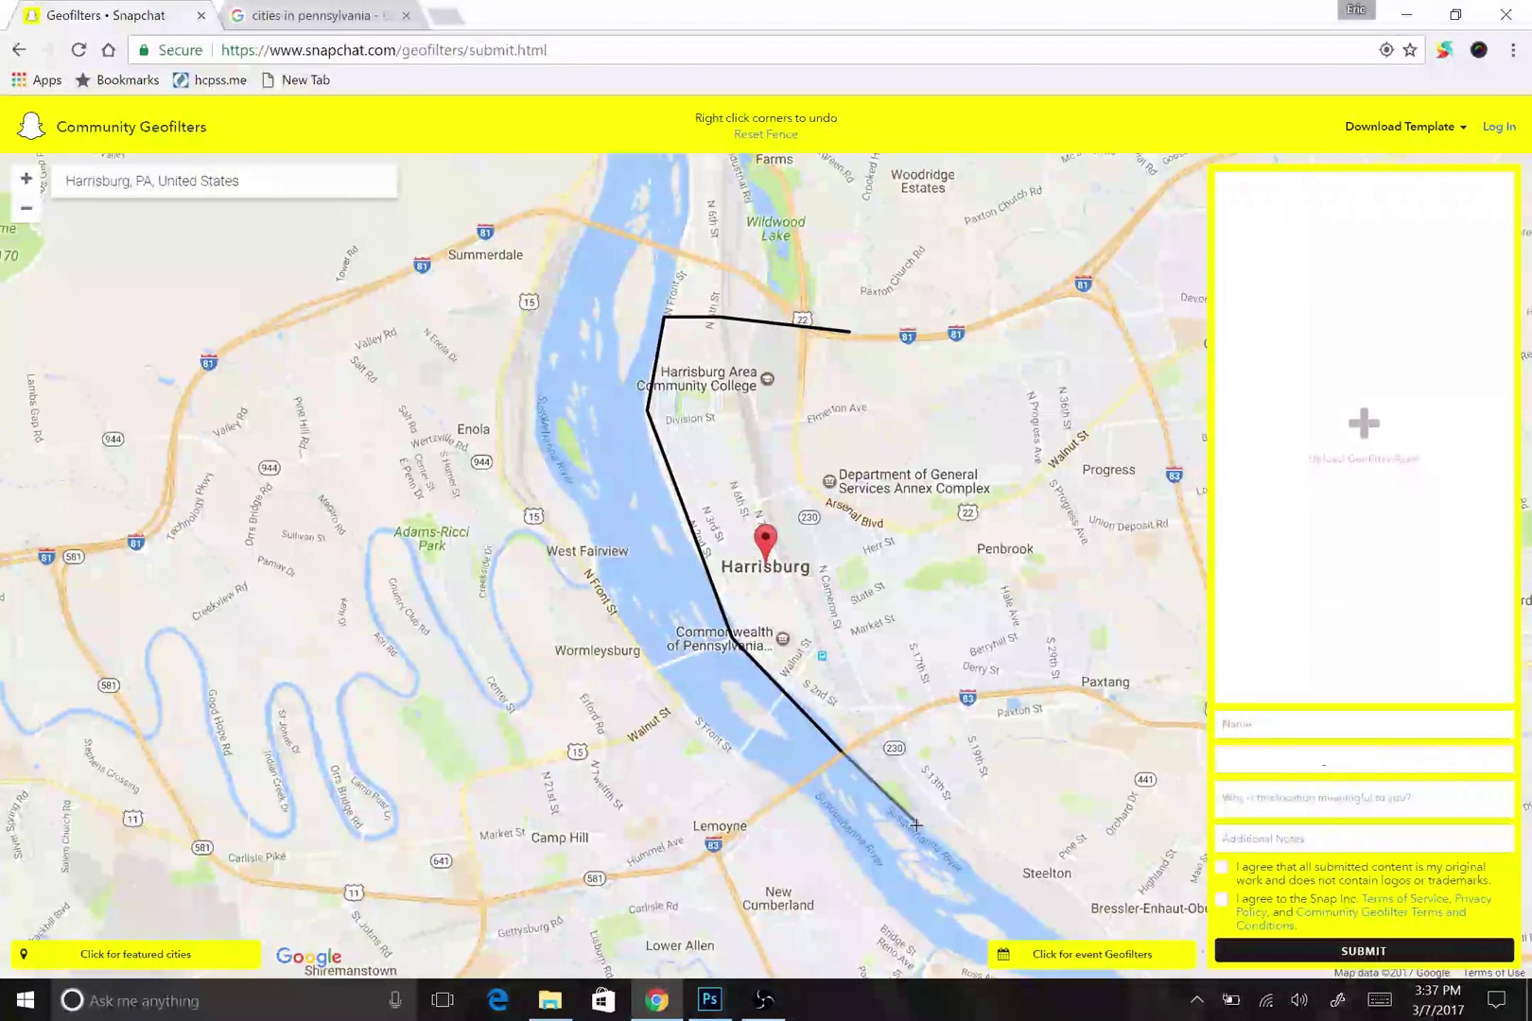
{"action": "left_click", "coordinate": [1020, 762]}
{"action": "left_click", "coordinate": [1031, 653]}
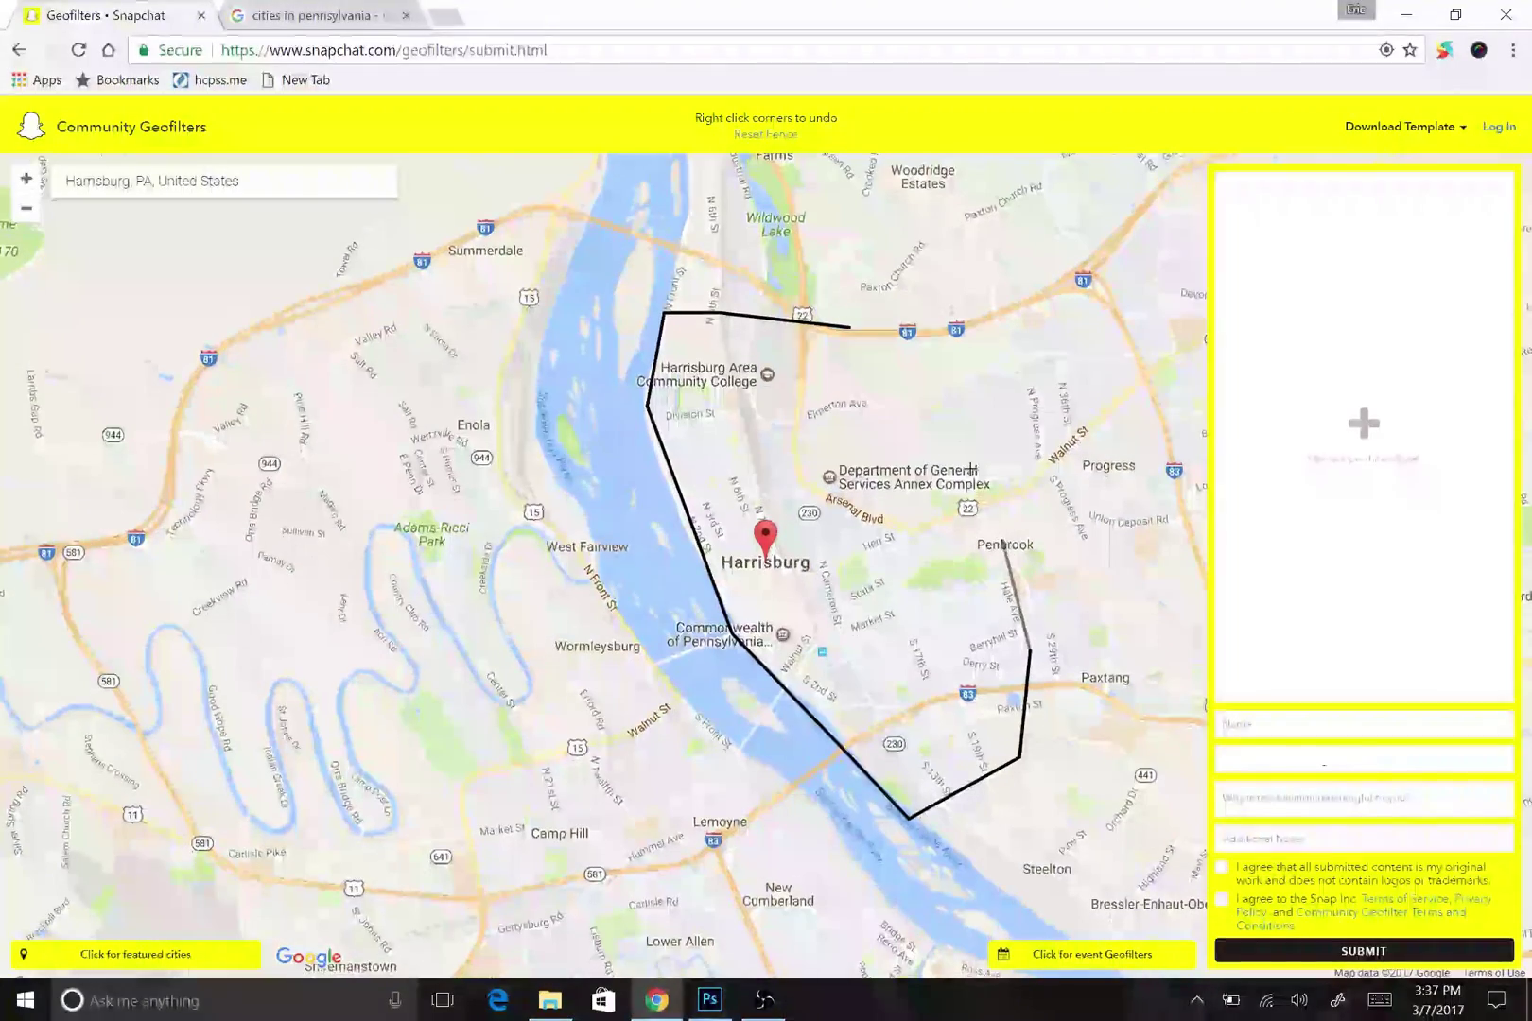
{"action": "left_click", "coordinate": [953, 425]}
{"action": "left_click", "coordinate": [850, 334]}
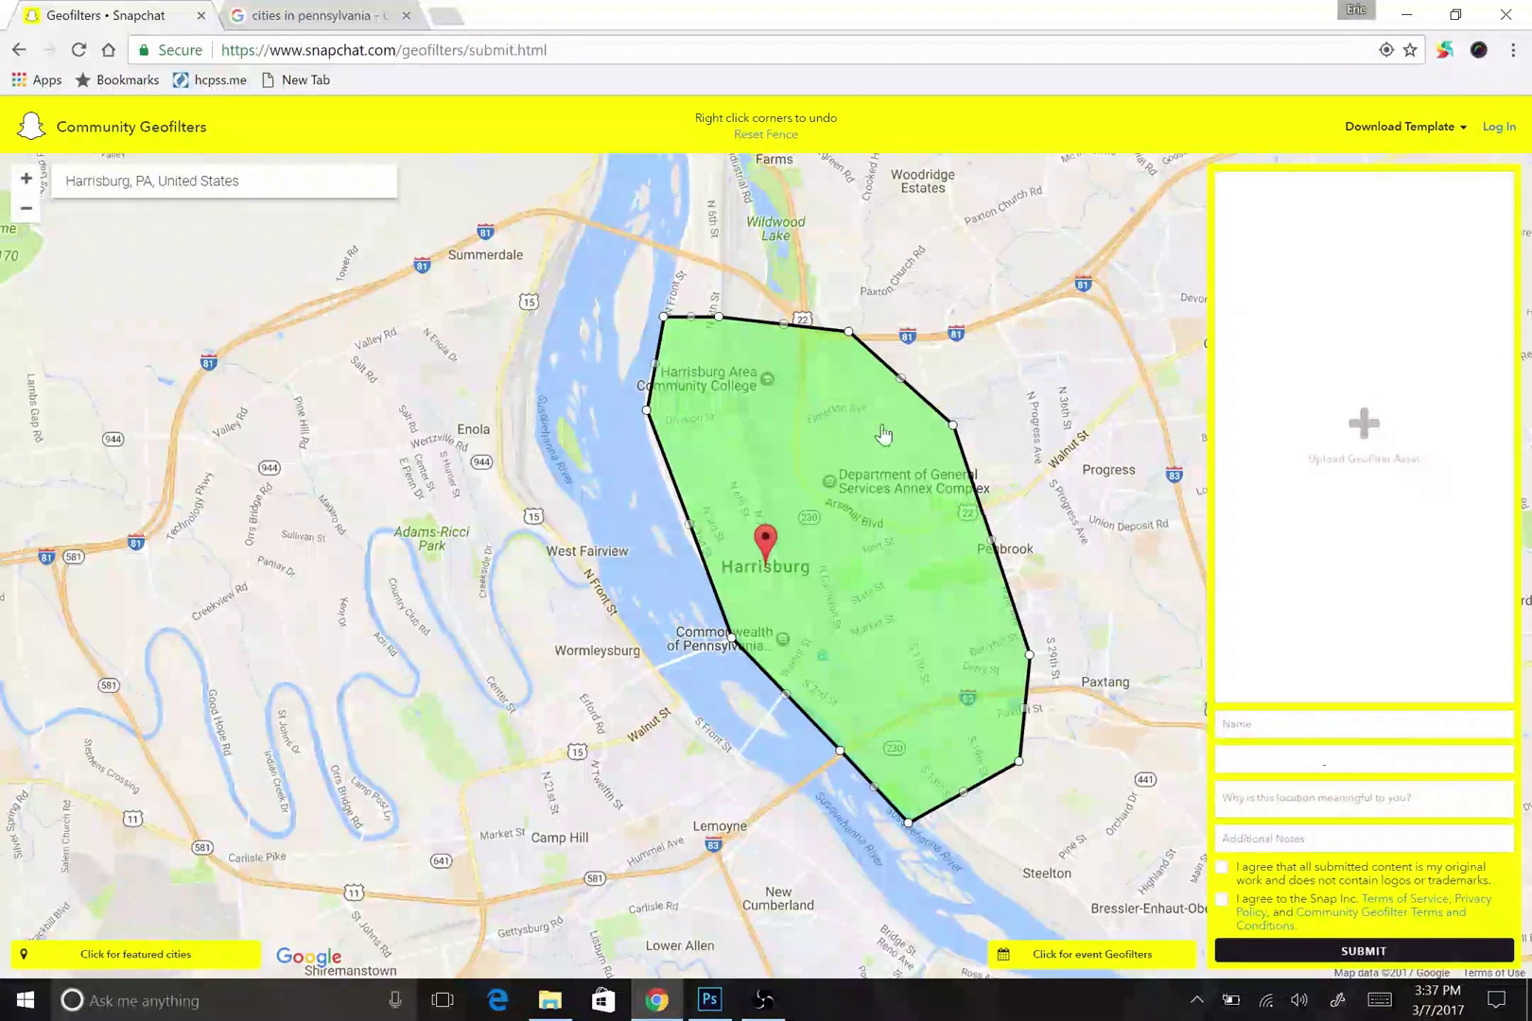
- Return to photoshop_template.psd in Photoshop
{"action": "left_click", "coordinate": [734, 1010]}
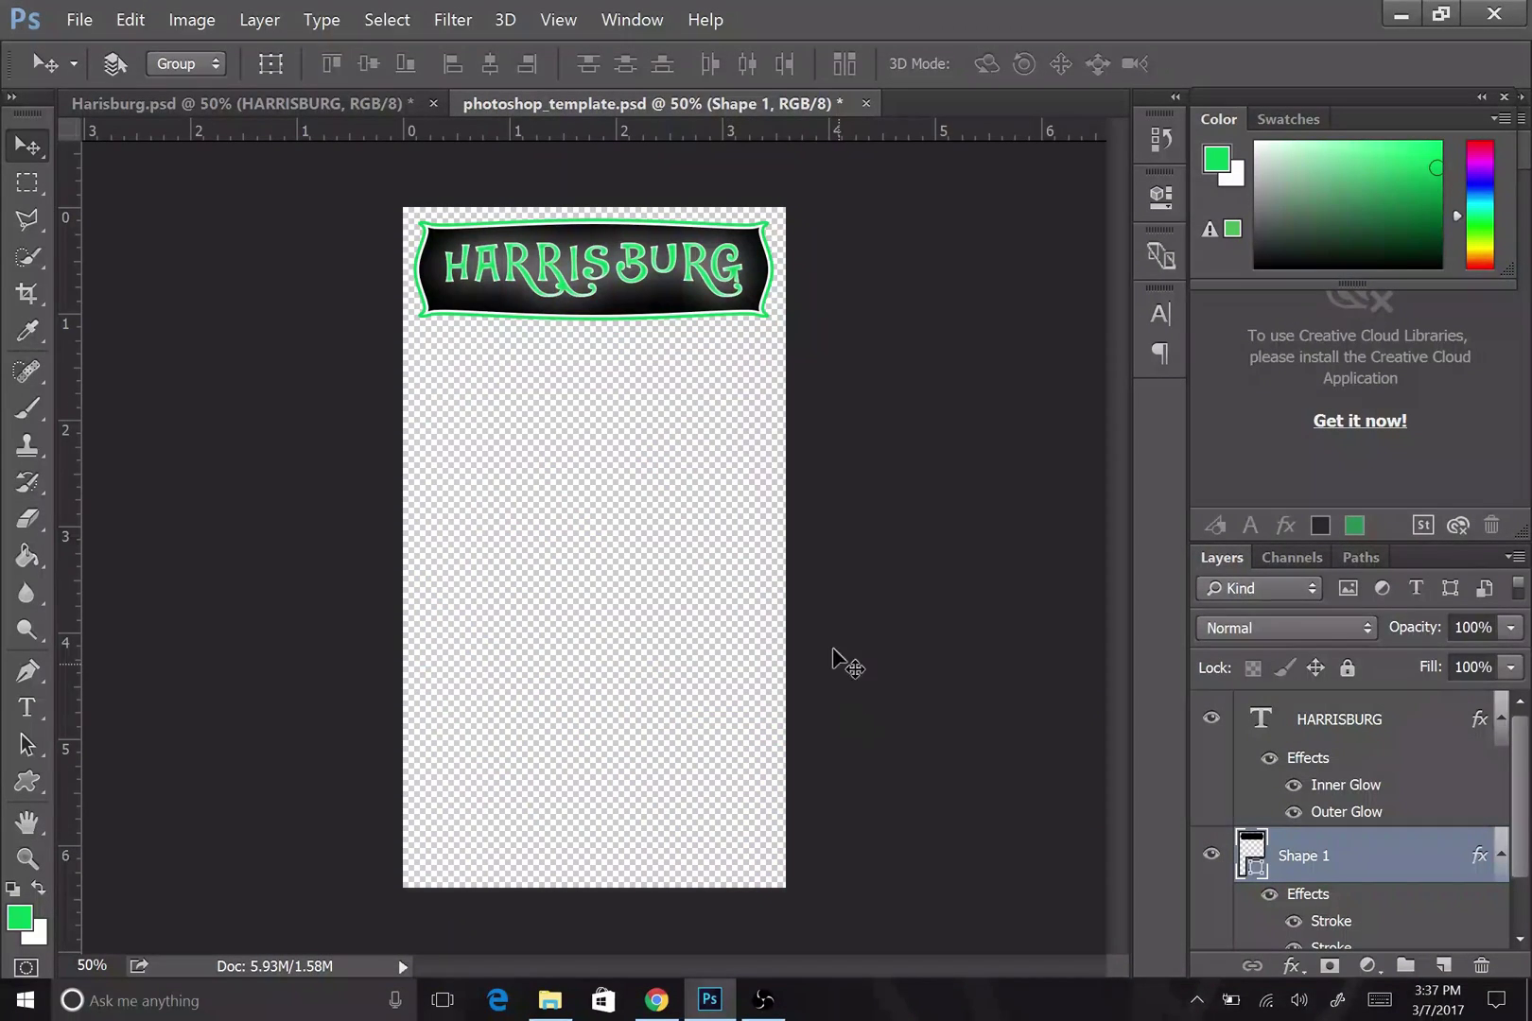